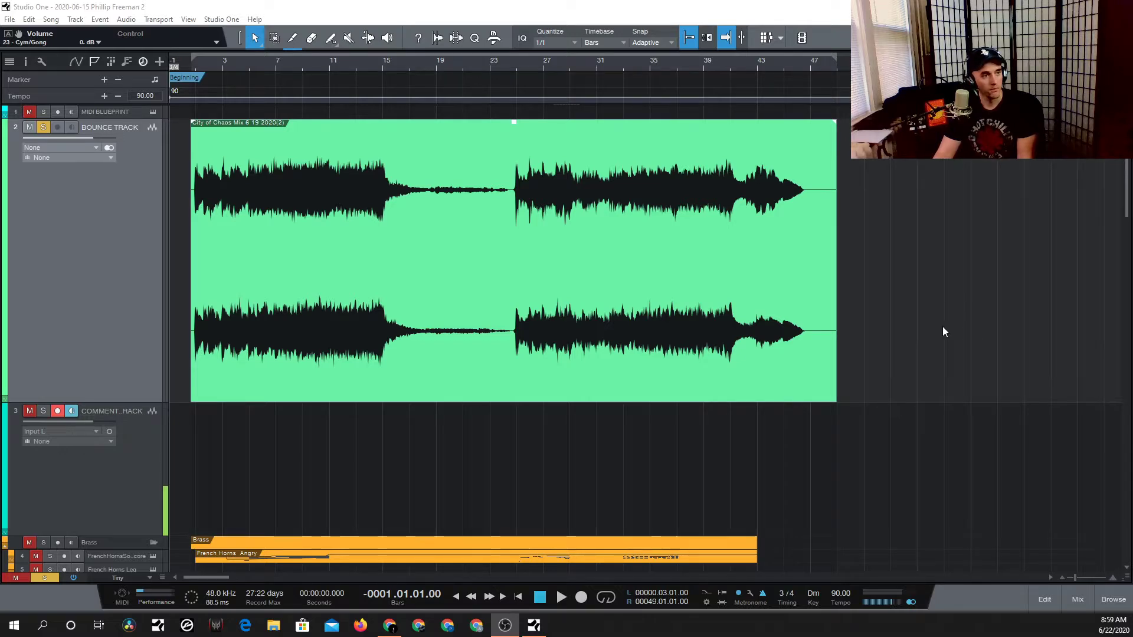
Increase the height of the BOUNCE TRACK lane slightly in the arrangement.
scroll(954, 326, "down", 2)
scroll(953, 326, "up", 2)
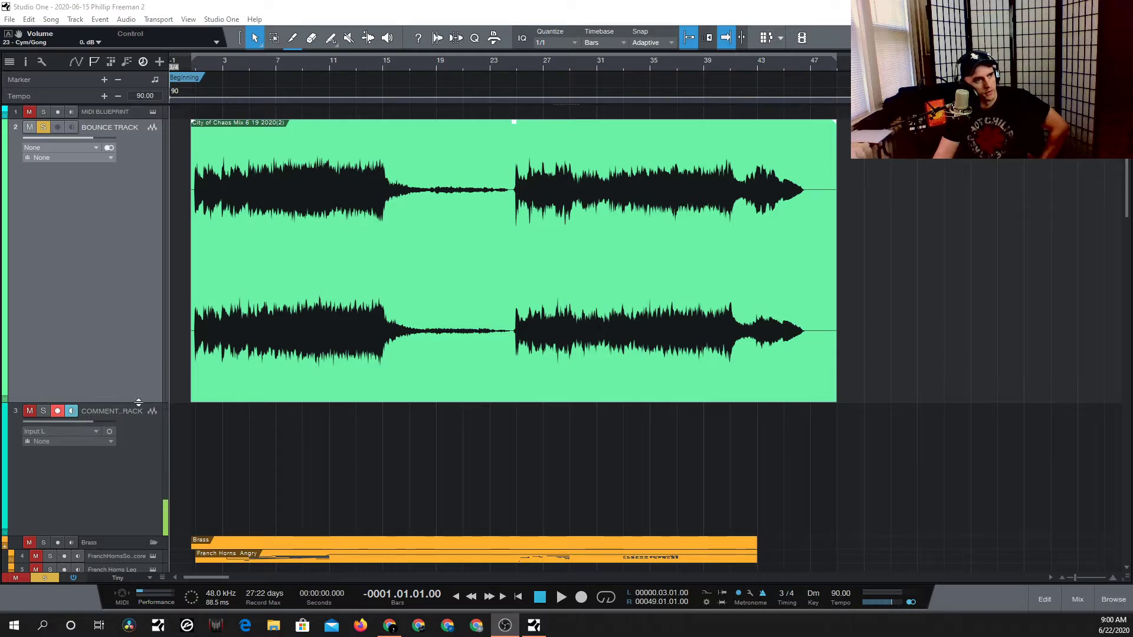
left_click_drag(139, 403, 141, 432)
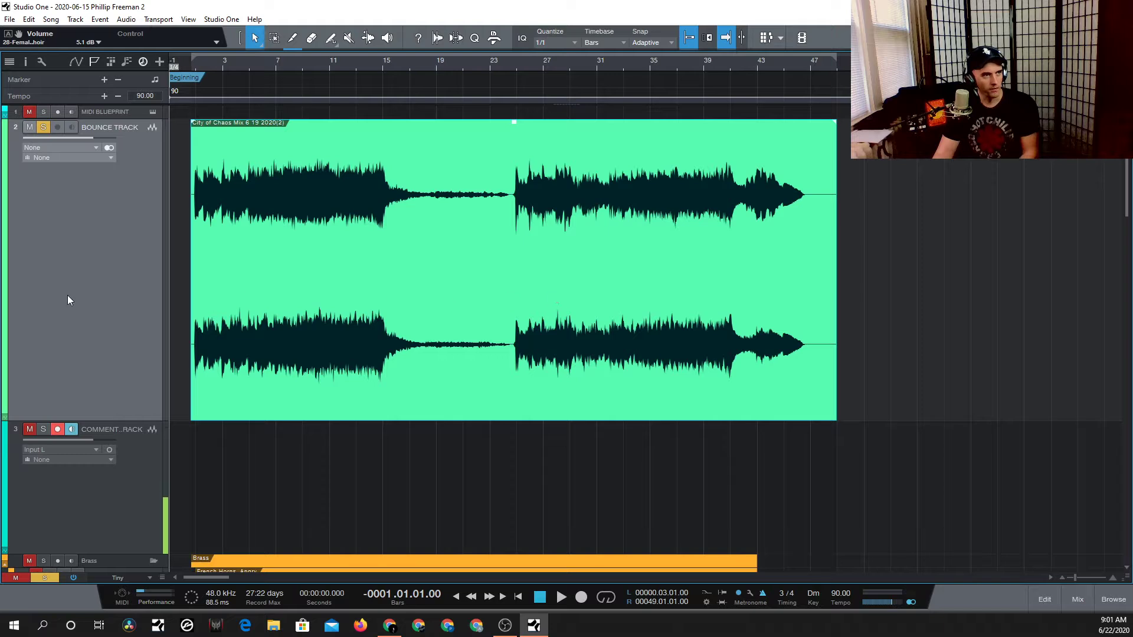
Place the playhead at bar 1 and look over the channels in the mixing console before closing it.
left_click(192, 62)
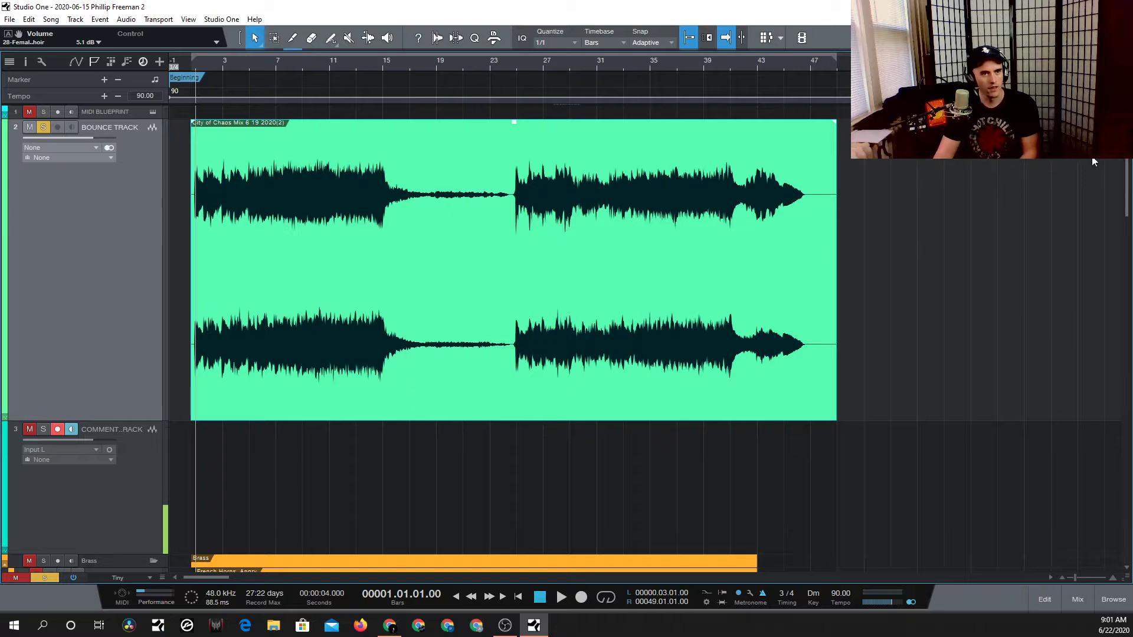
left_click_drag(1126, 213, 1127, 177)
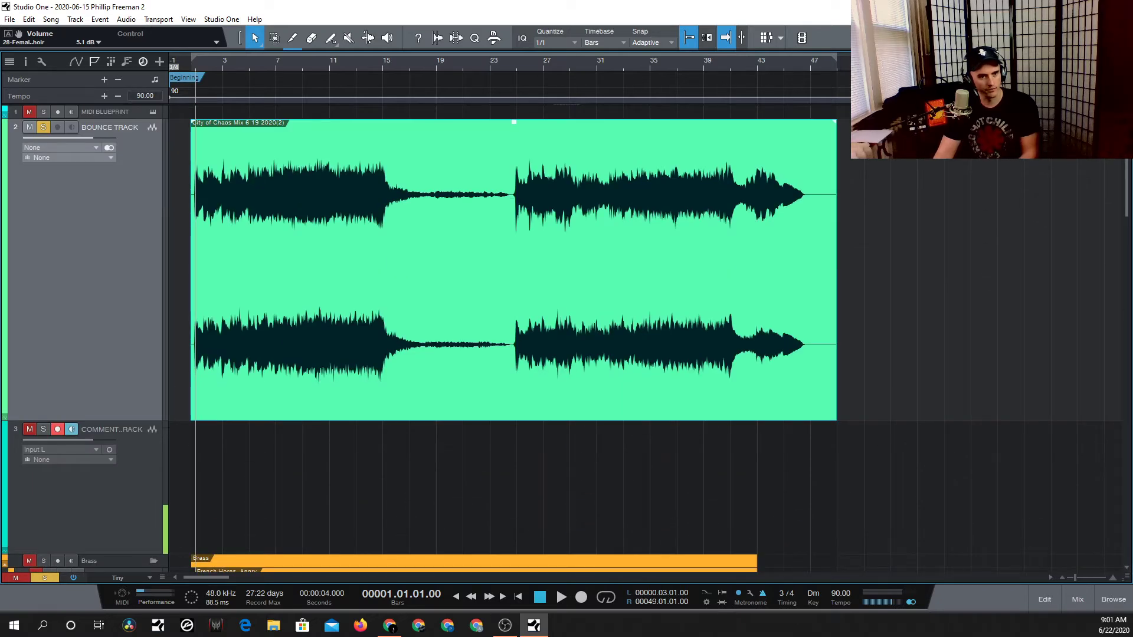
left_click(1075, 600)
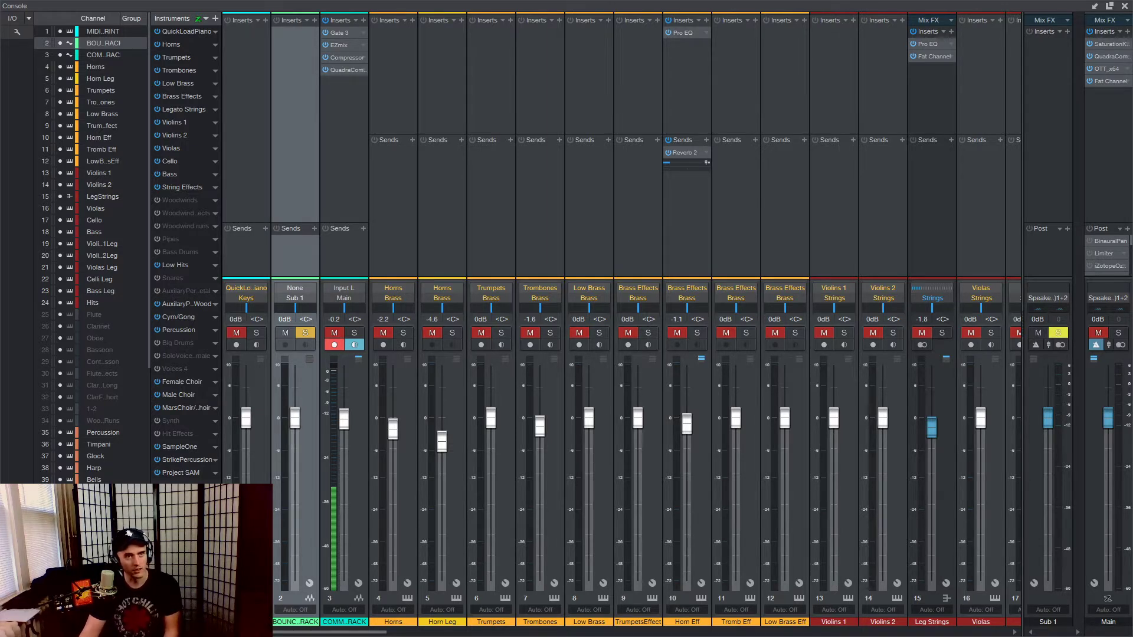
left_click(1125, 6)
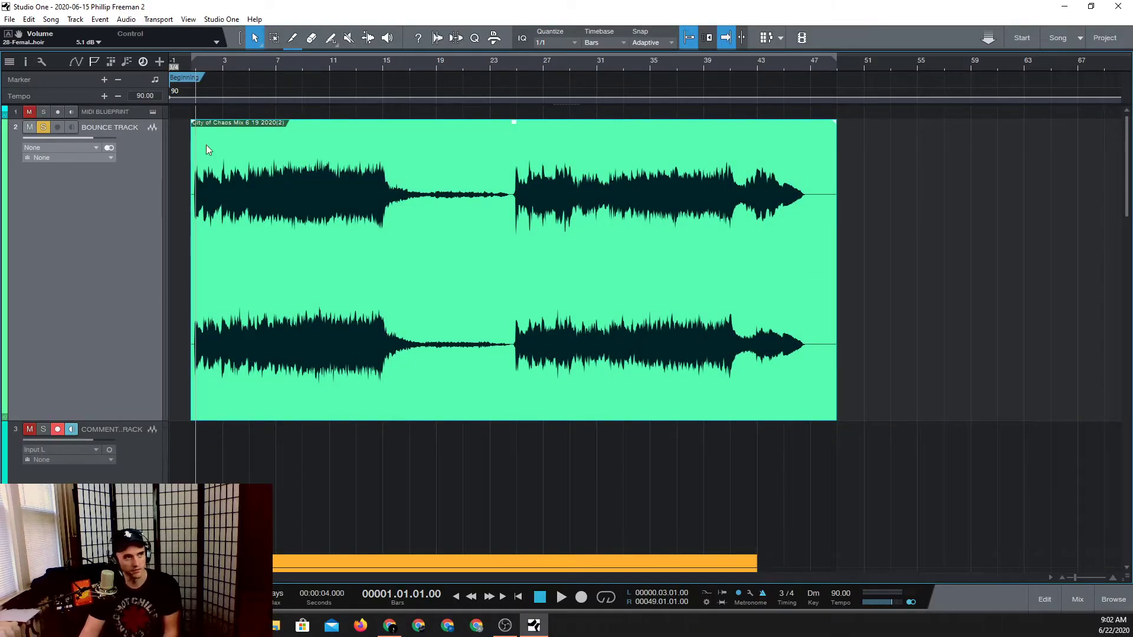
Play the bounced mix from bar 0 through to its end, stop playback, and return the playhead to the start.
left_click(188, 65)
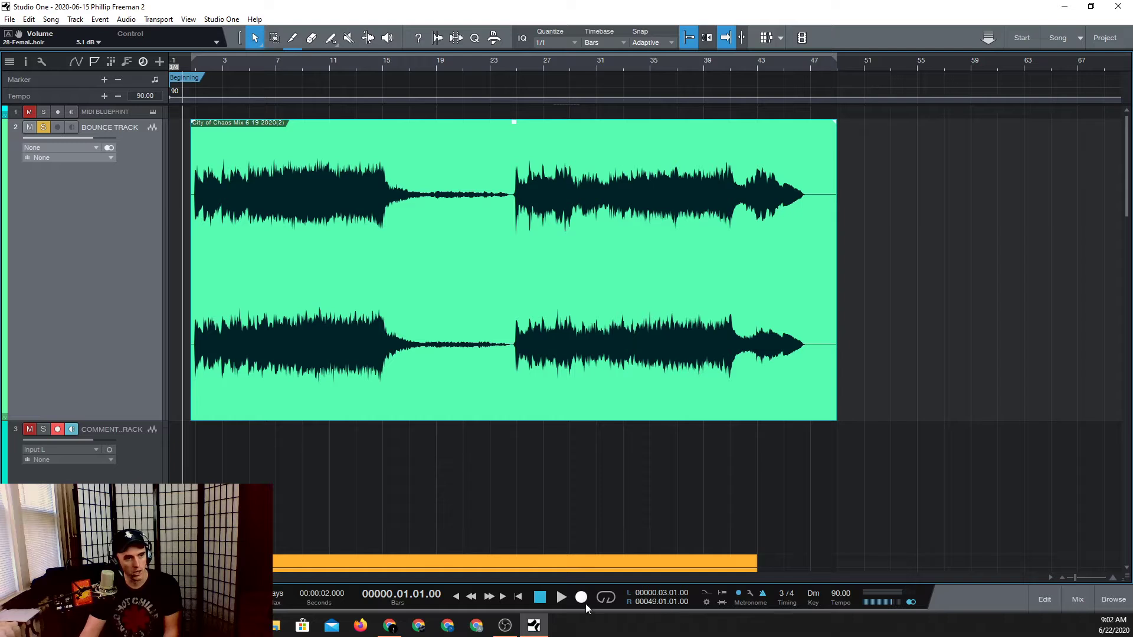
left_click(563, 598)
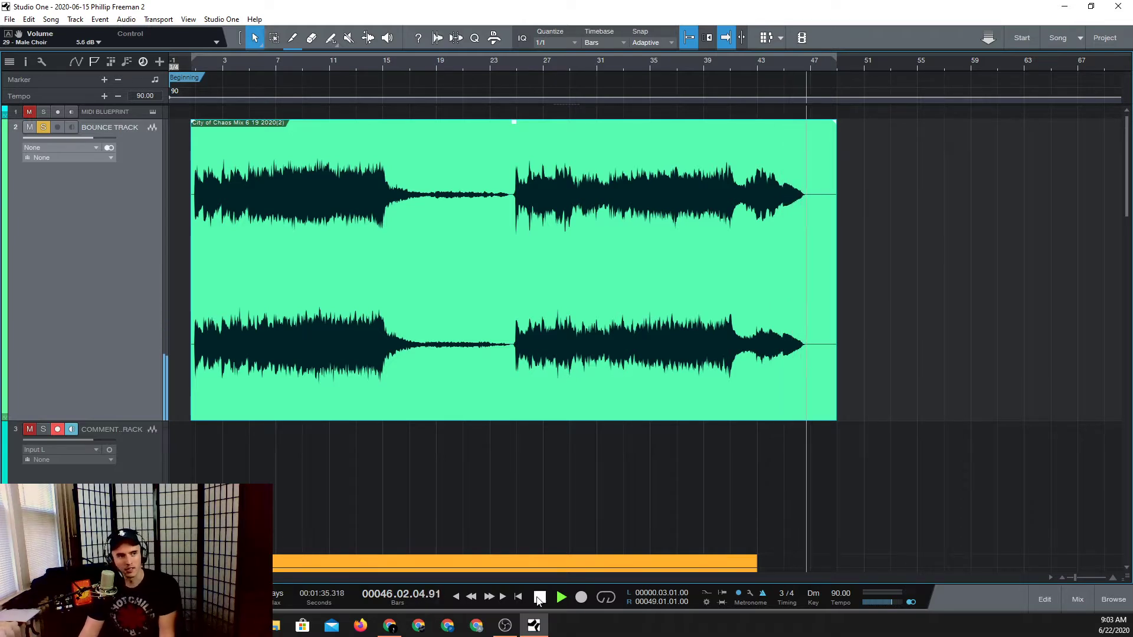
key("space")
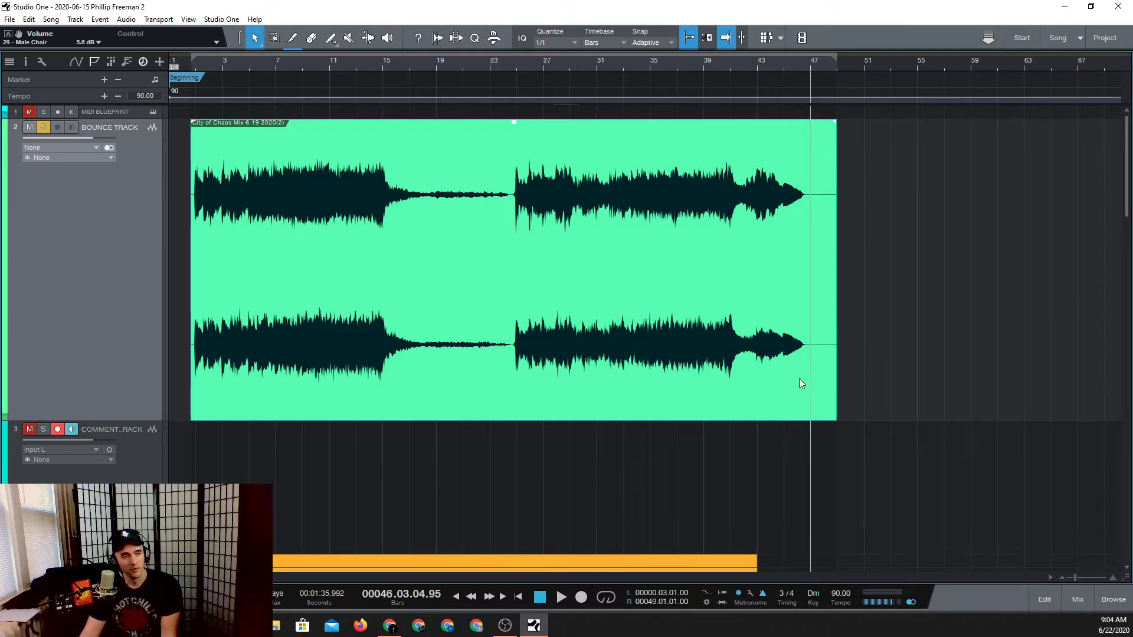
left_click(518, 597)
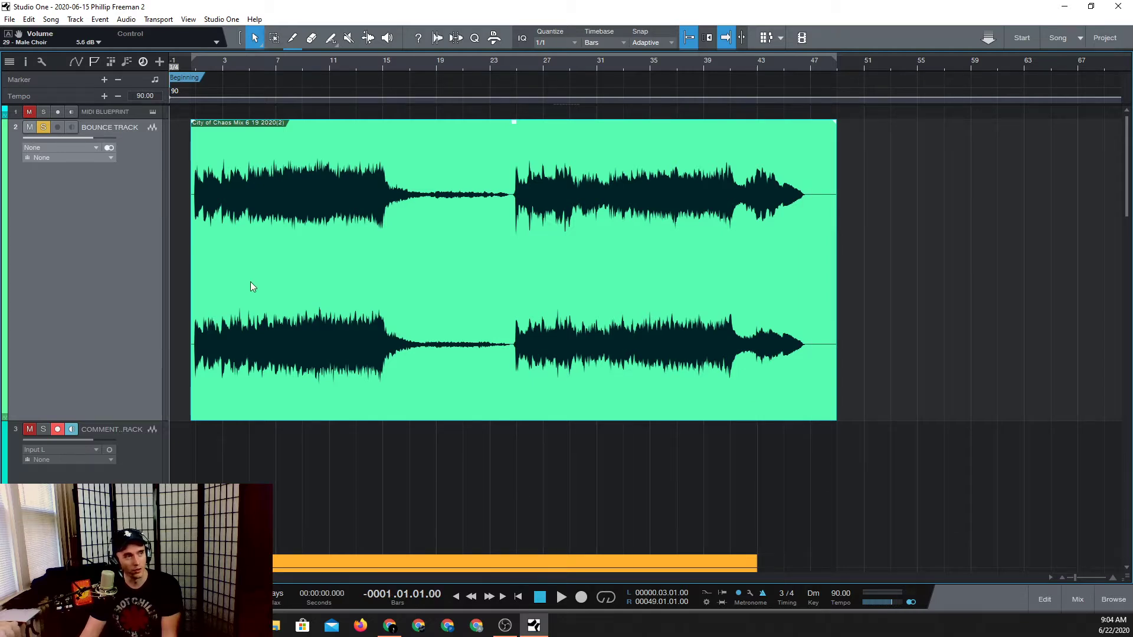
Unsolo and mute the BOUNCE TRACK, and mute and disarm the commentary track.
left_click(44, 127)
left_click(33, 127)
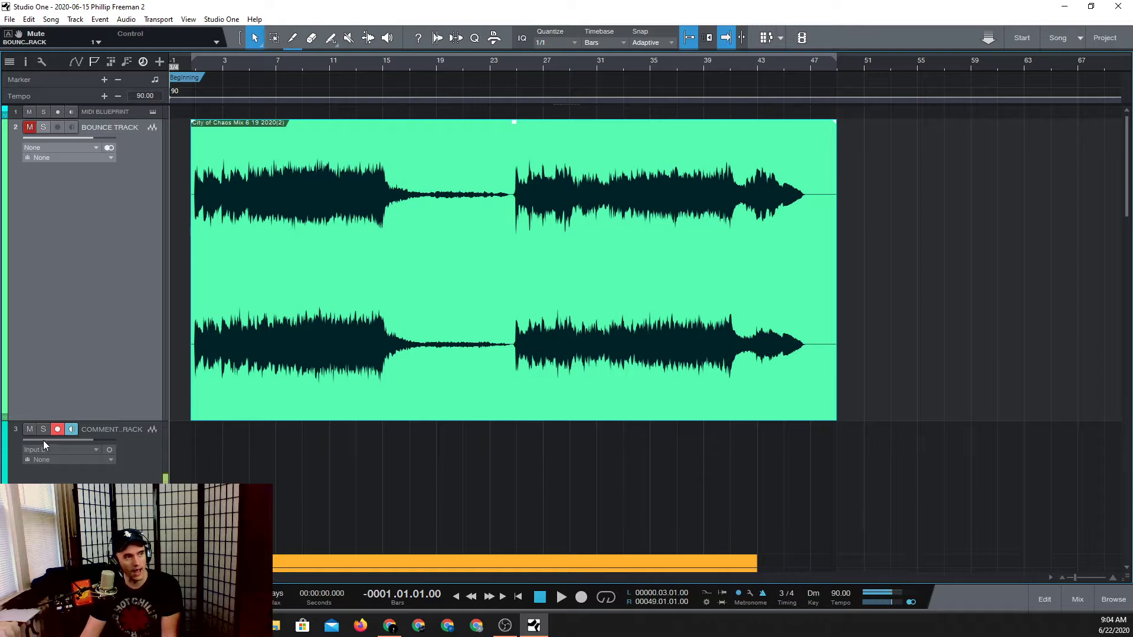
left_click(29, 429)
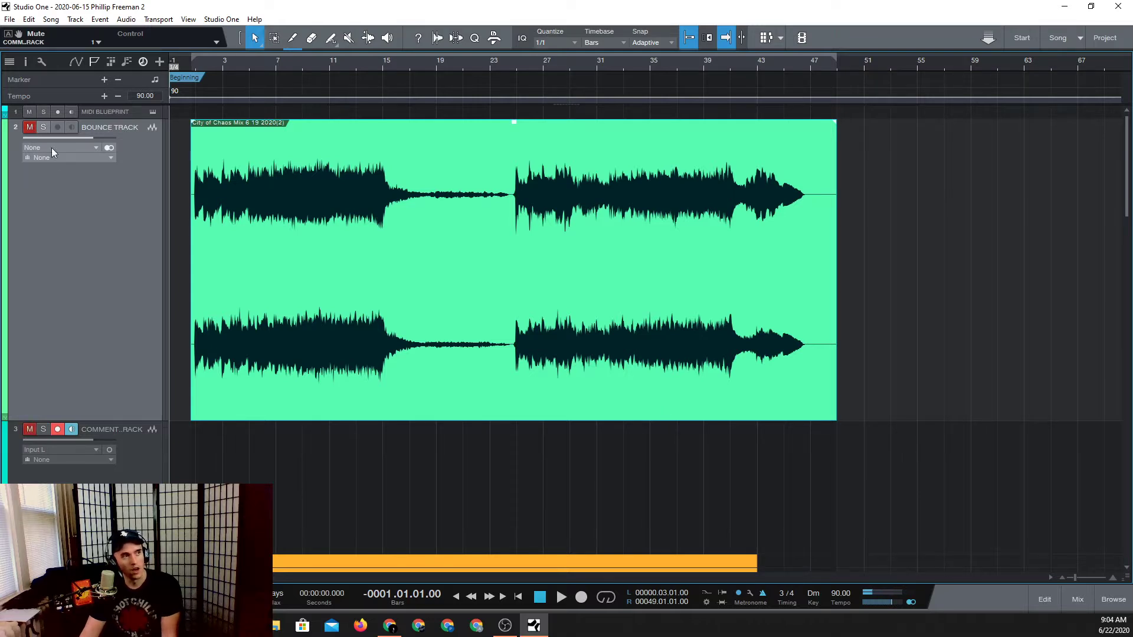
left_click(58, 429)
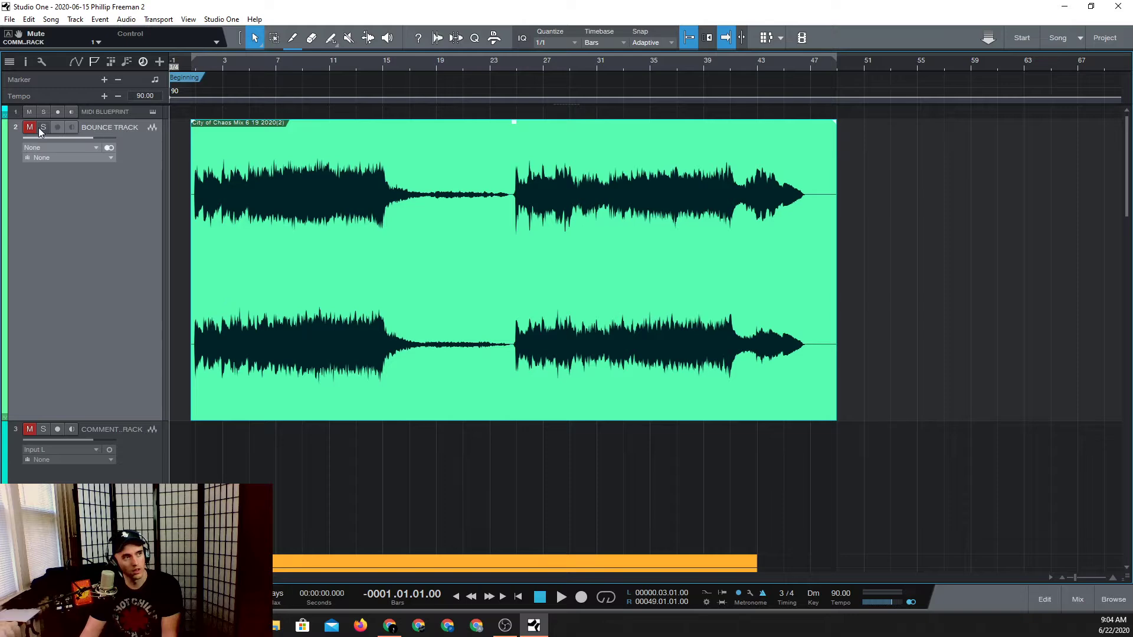
Hide the bounce track using its entry in the console's channel list, and close the console.
scroll(283, 452, "down", 5)
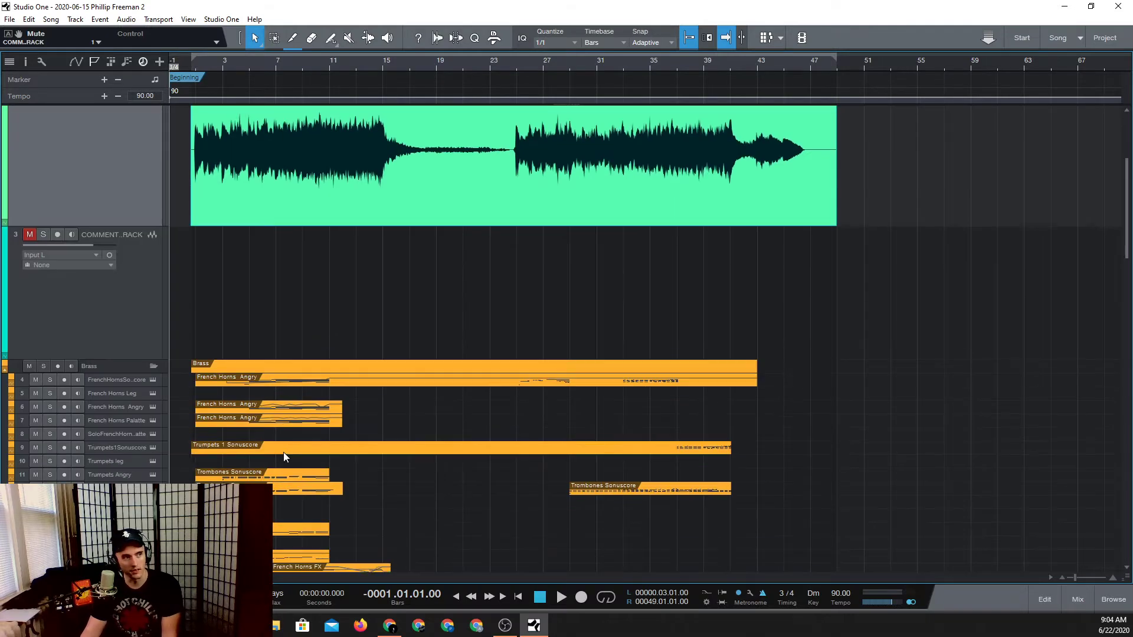
scroll(271, 422, "down", 6)
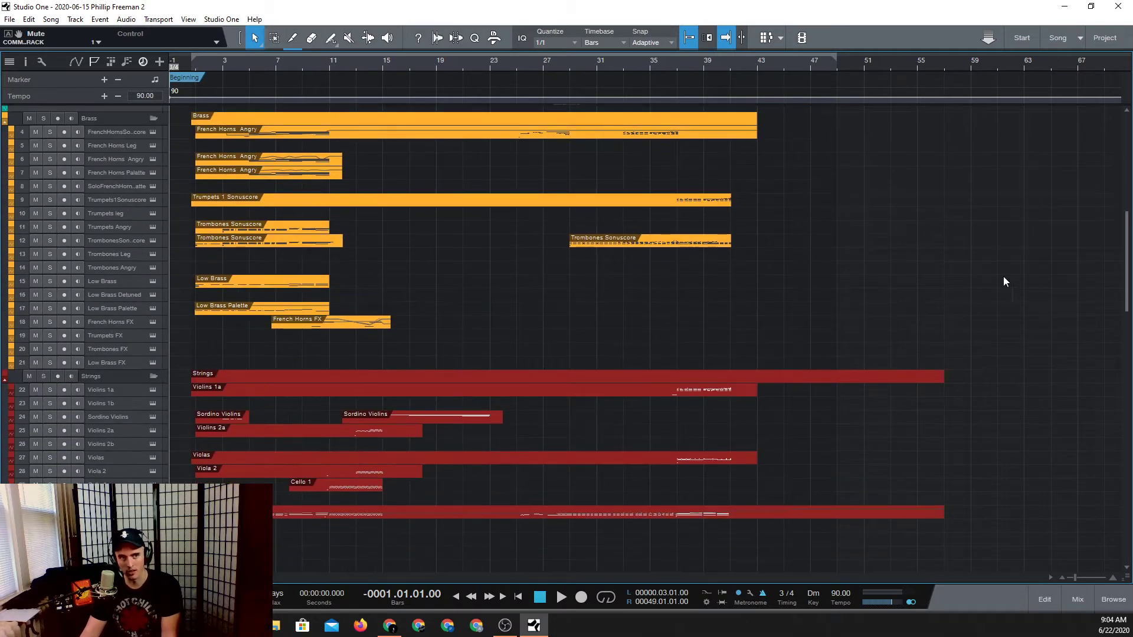
left_click_drag(1128, 284, 1112, 130)
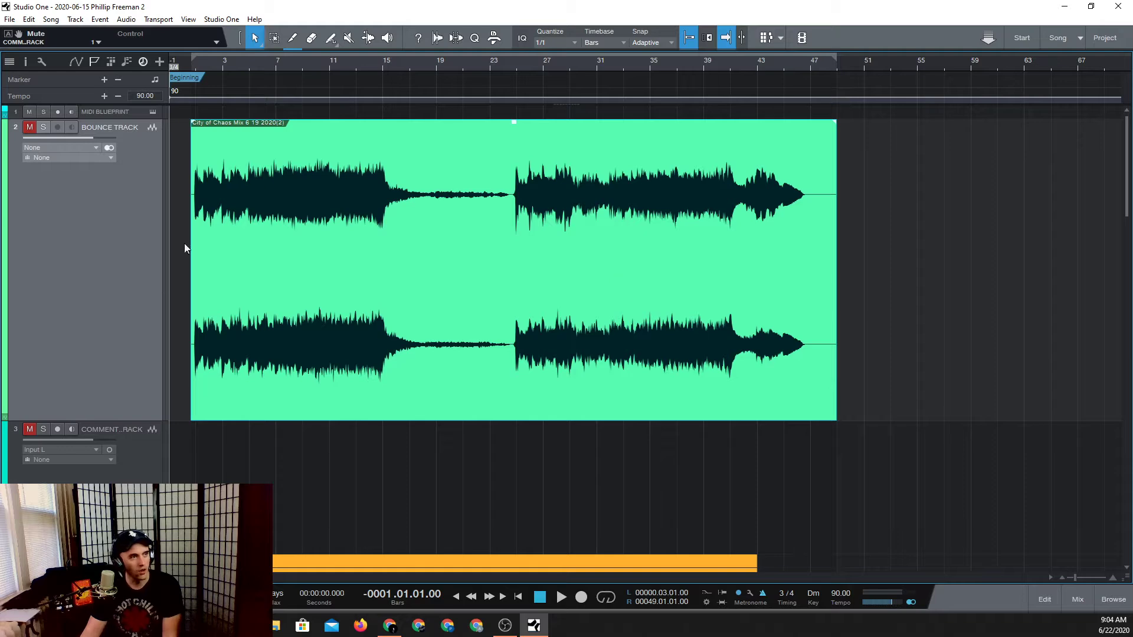
left_click(1078, 600)
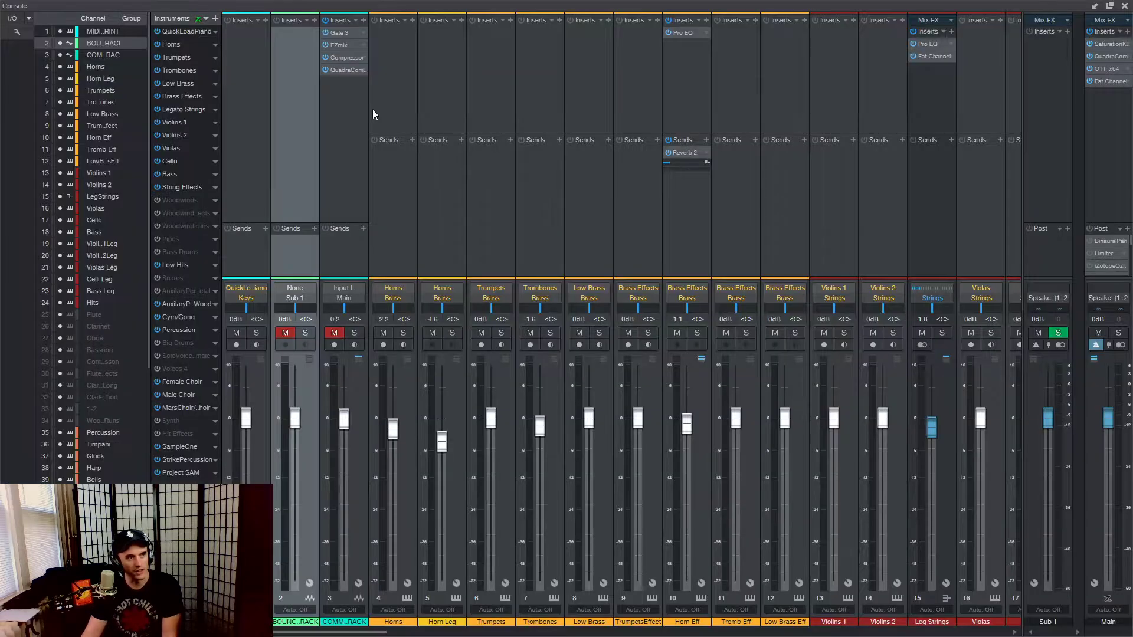
right_click(101, 44)
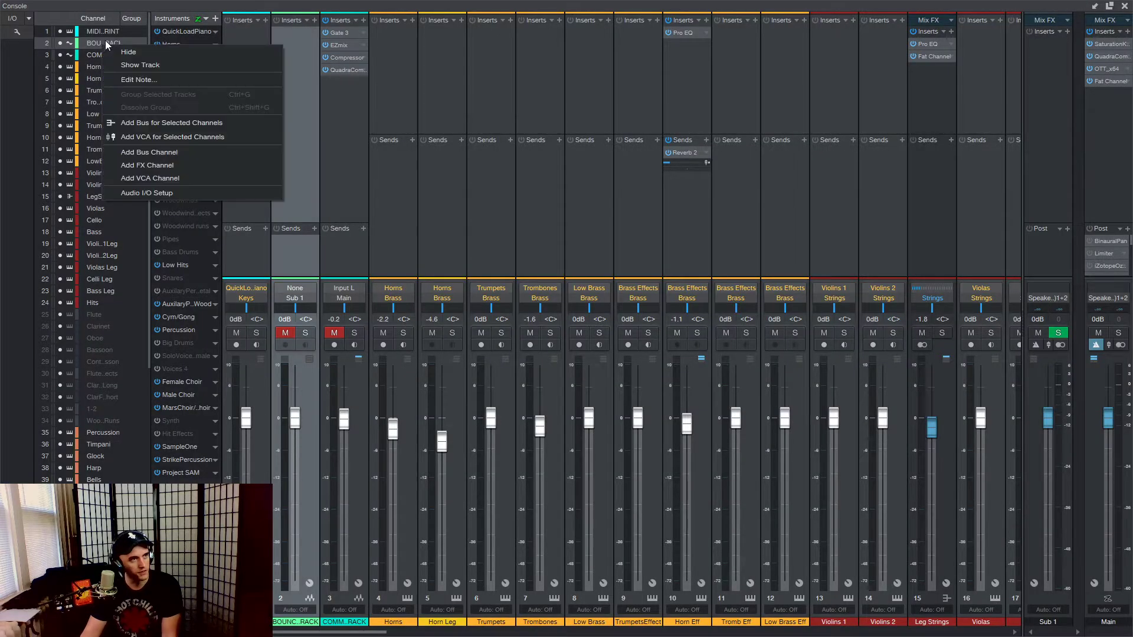
left_click(116, 55)
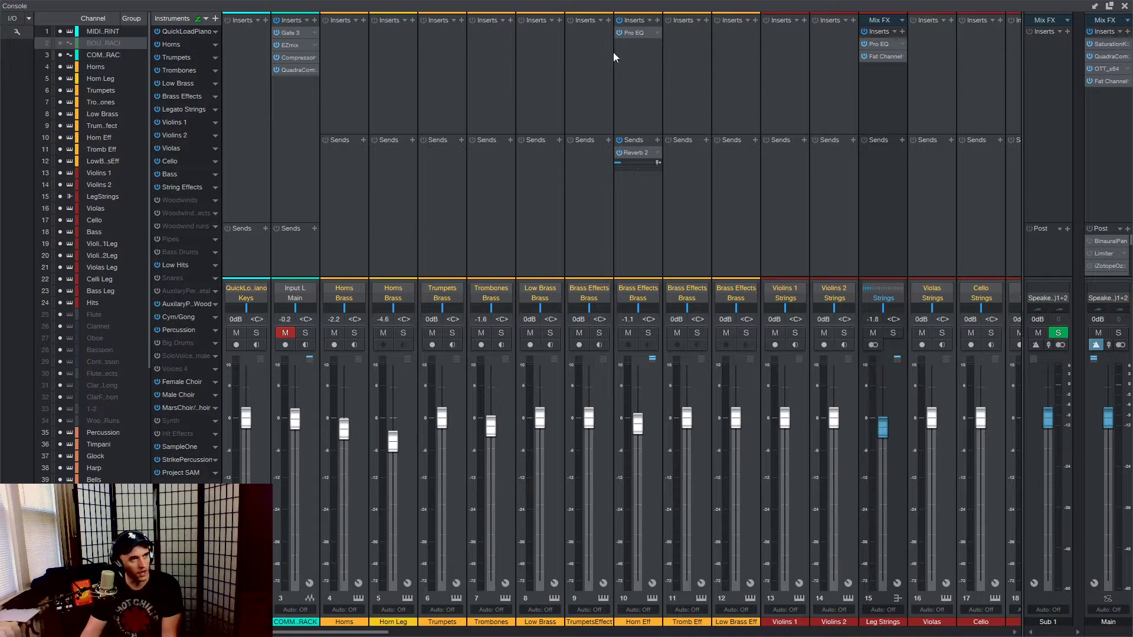
left_click(1125, 7)
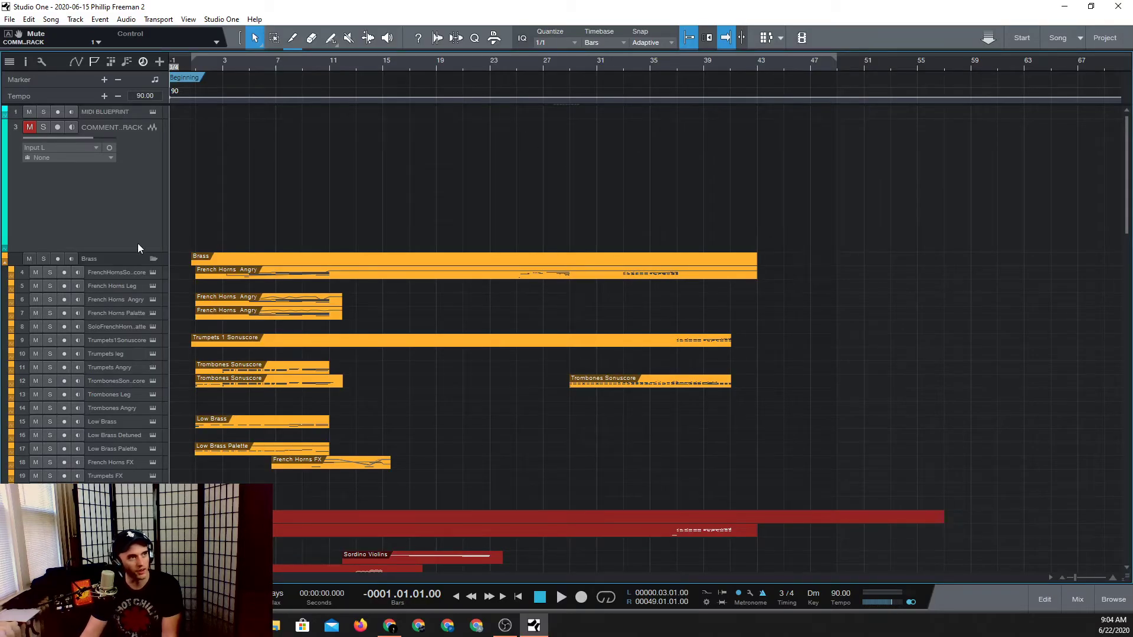
Reduce the commentary track's height, hide the track through the console's channel list, and close the console.
left_click_drag(118, 253, 136, 142)
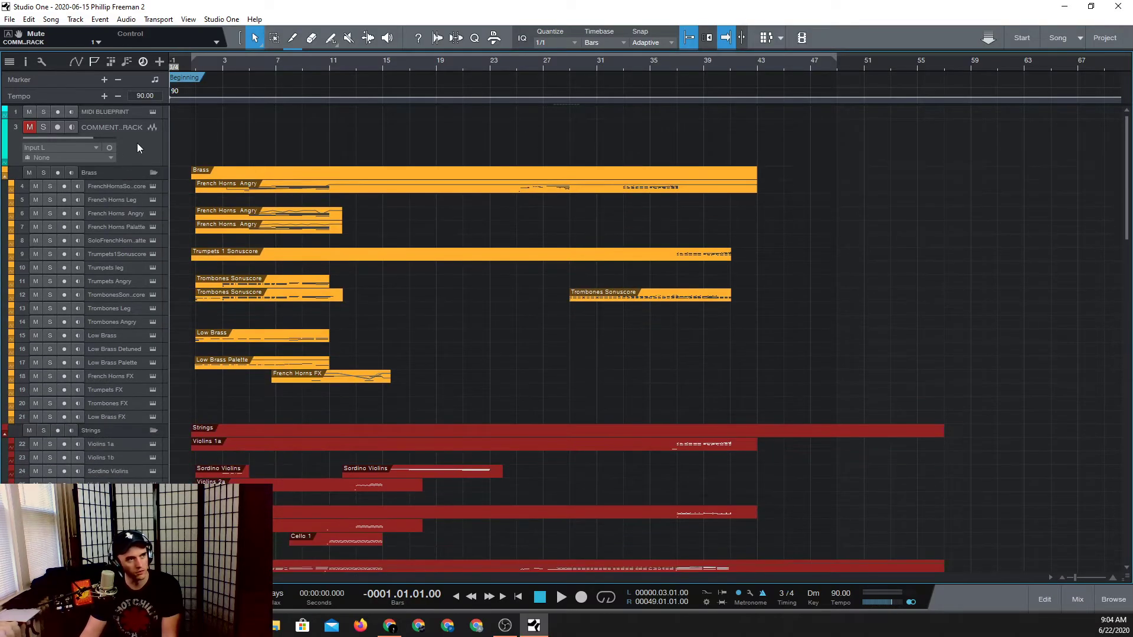
left_click(1083, 607)
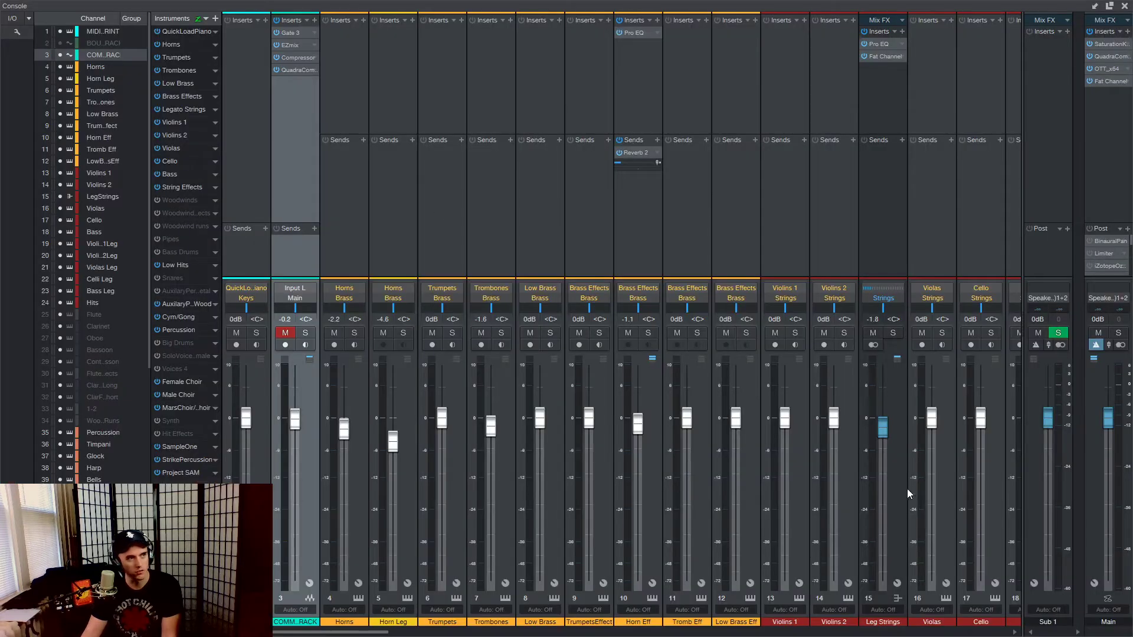
right_click(103, 55)
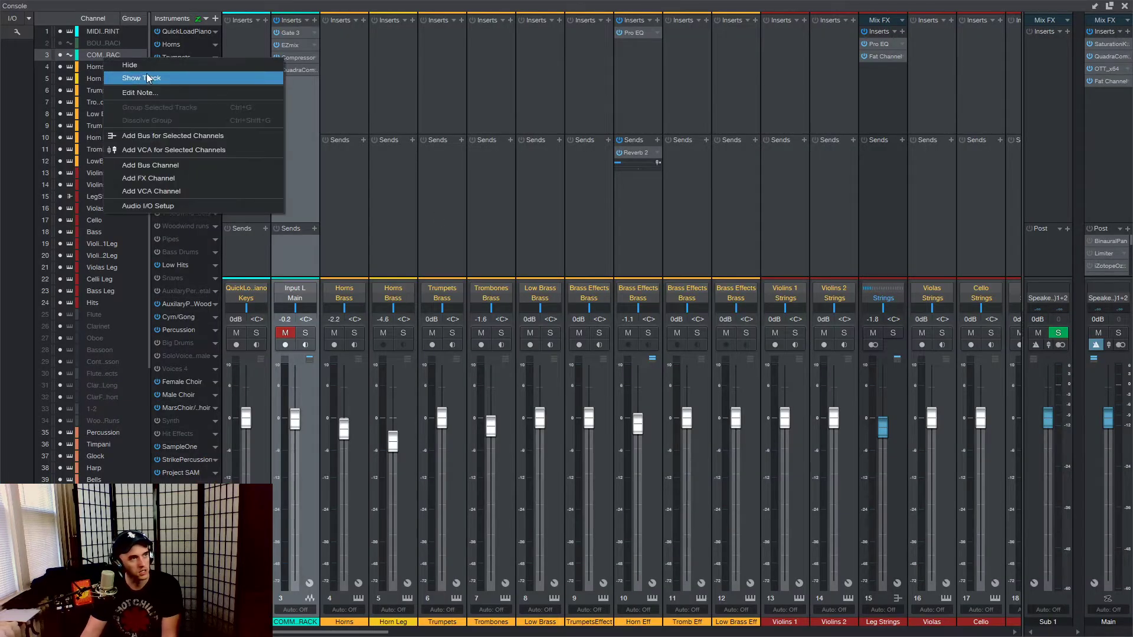
left_click(177, 73)
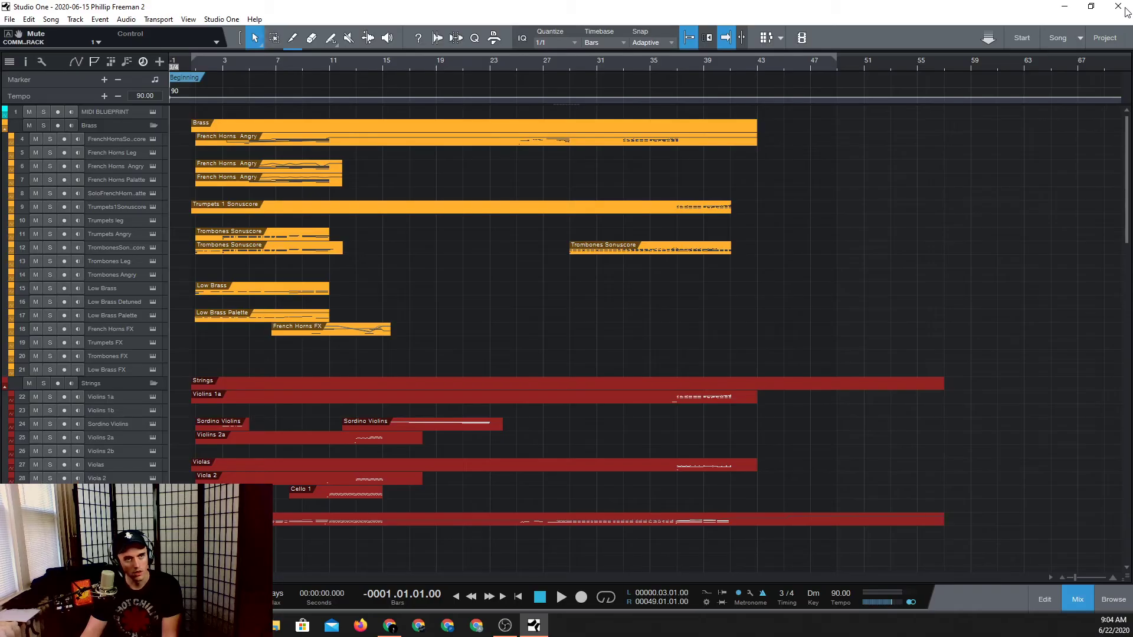
left_click(1124, 6)
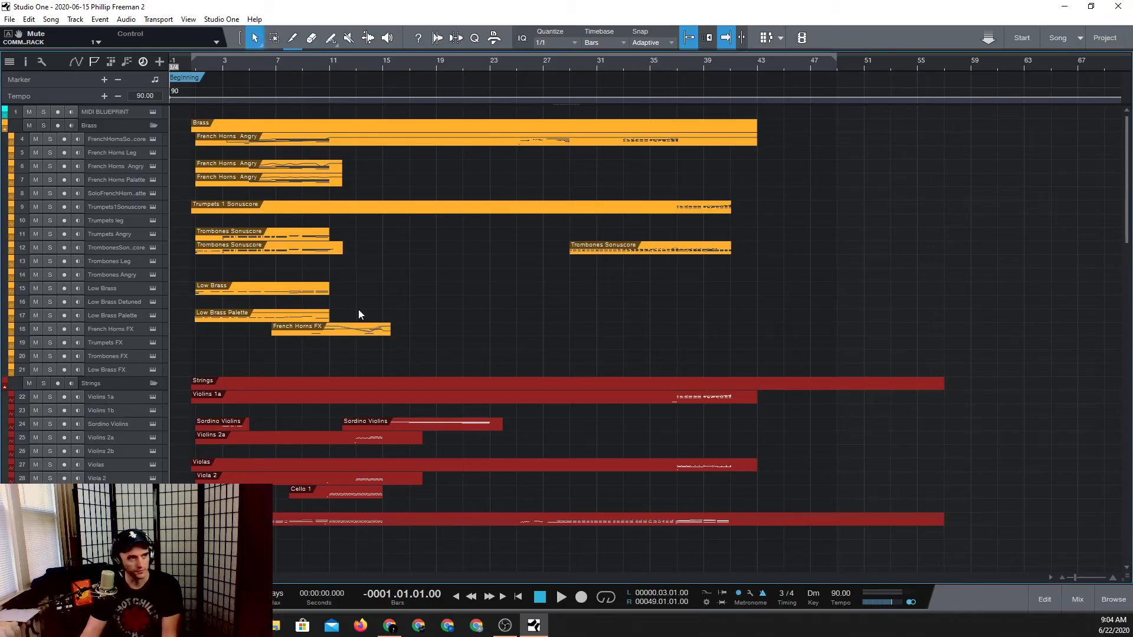
Collapse the Brass, Strings, Percussion, Voices and Effects/Keys folder tracks in the arrangement.
left_click(153, 125)
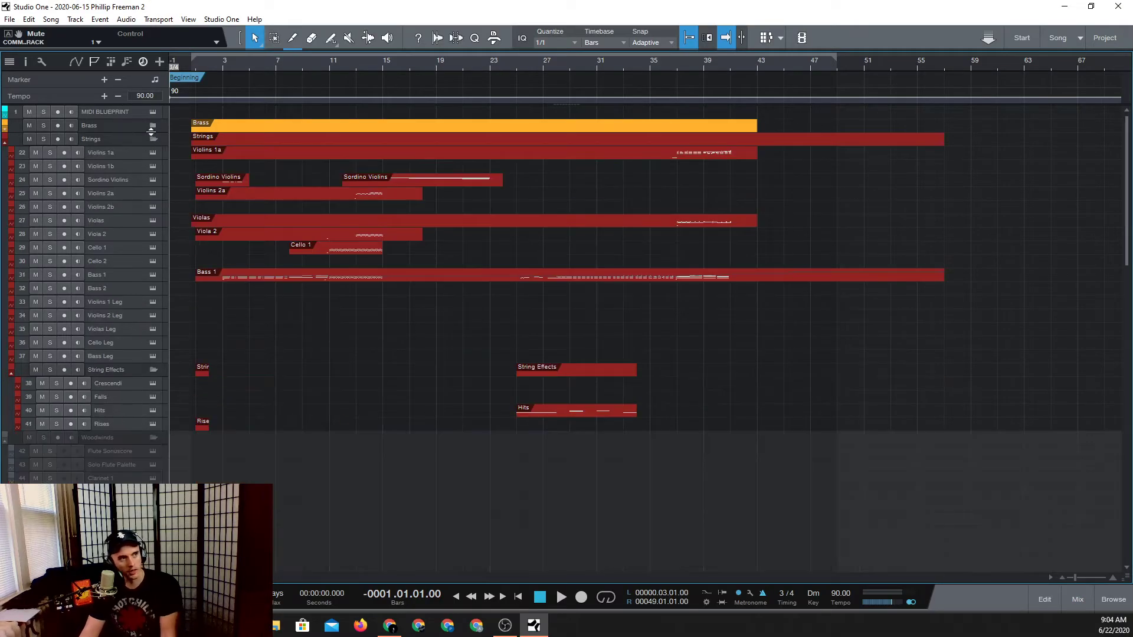
left_click(152, 139)
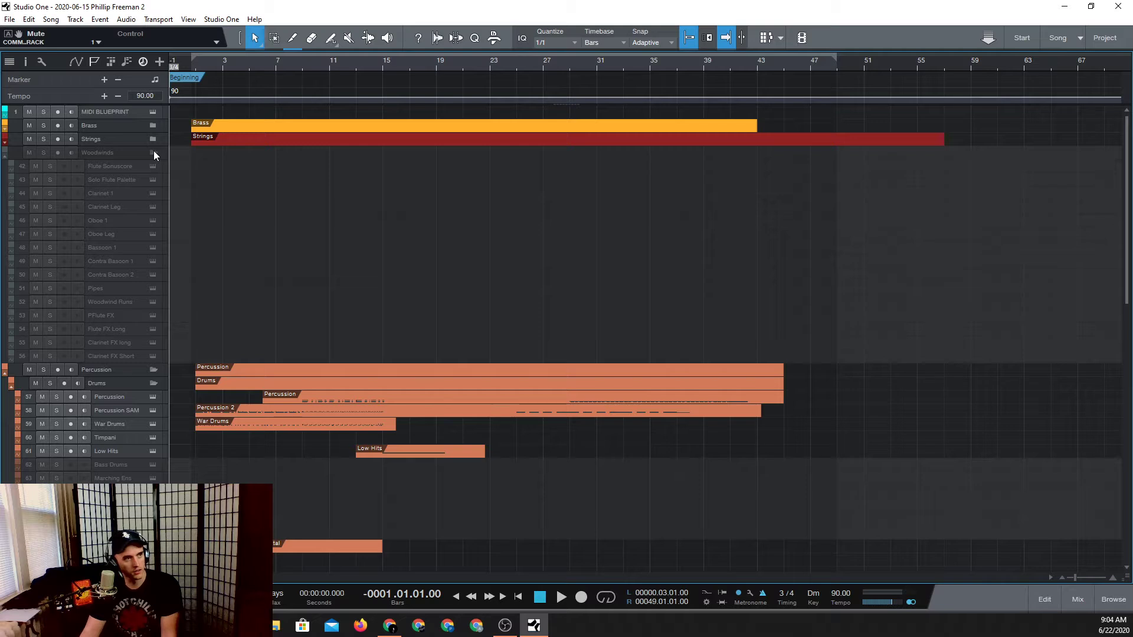
left_click(153, 370)
left_click(152, 383)
left_click(152, 397)
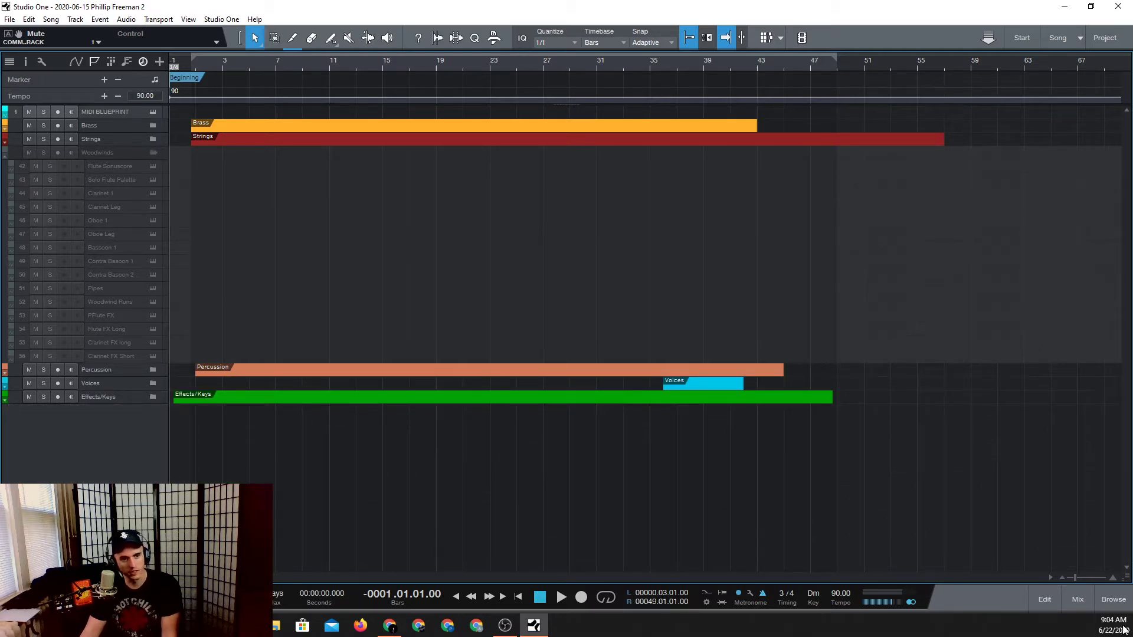
Examine the bus channels in the console and the Softube Saturation Knob settings on the Main output, closing the plug-in window.
left_click(1077, 609)
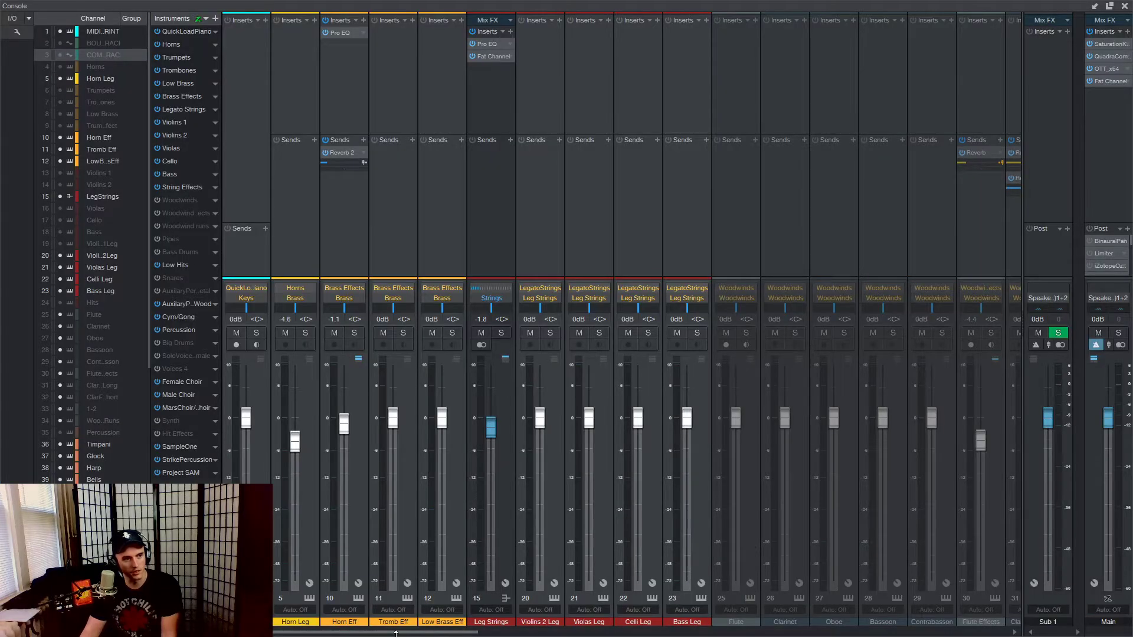
scroll(911, 602, "right", 15)
left_click_drag(964, 601, 1023, 529)
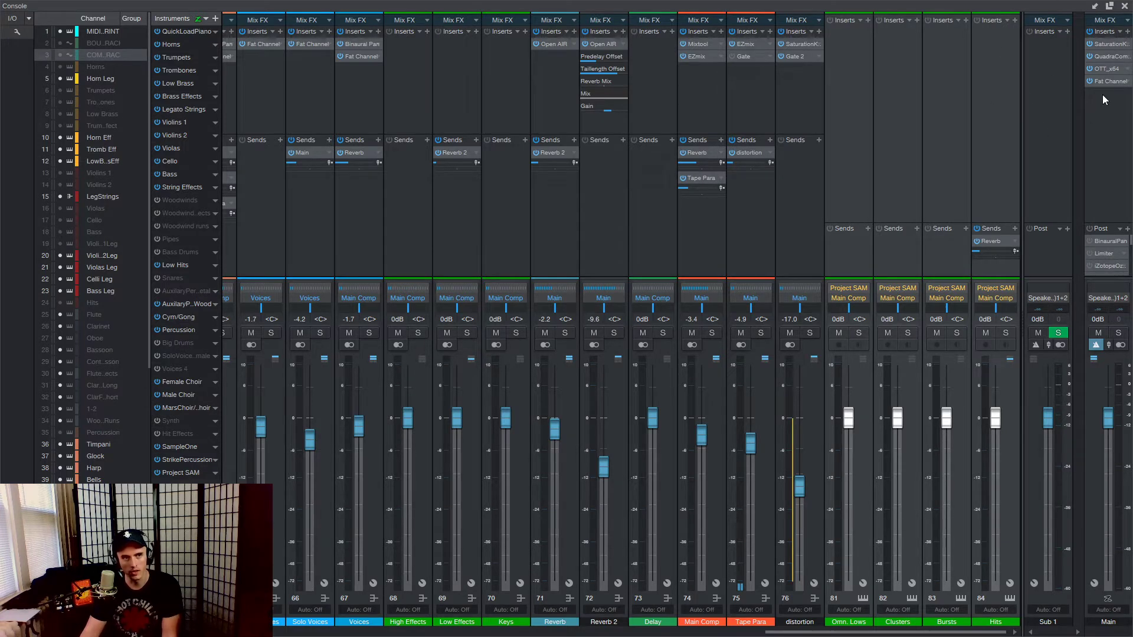
left_click(1109, 48)
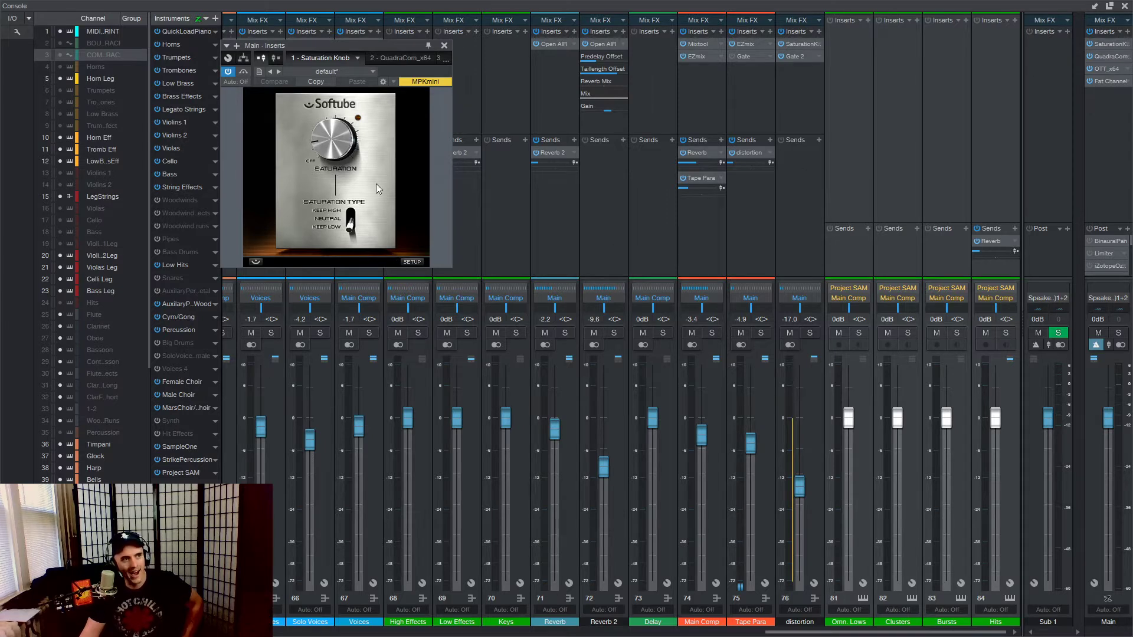
mouse_move(368, 202)
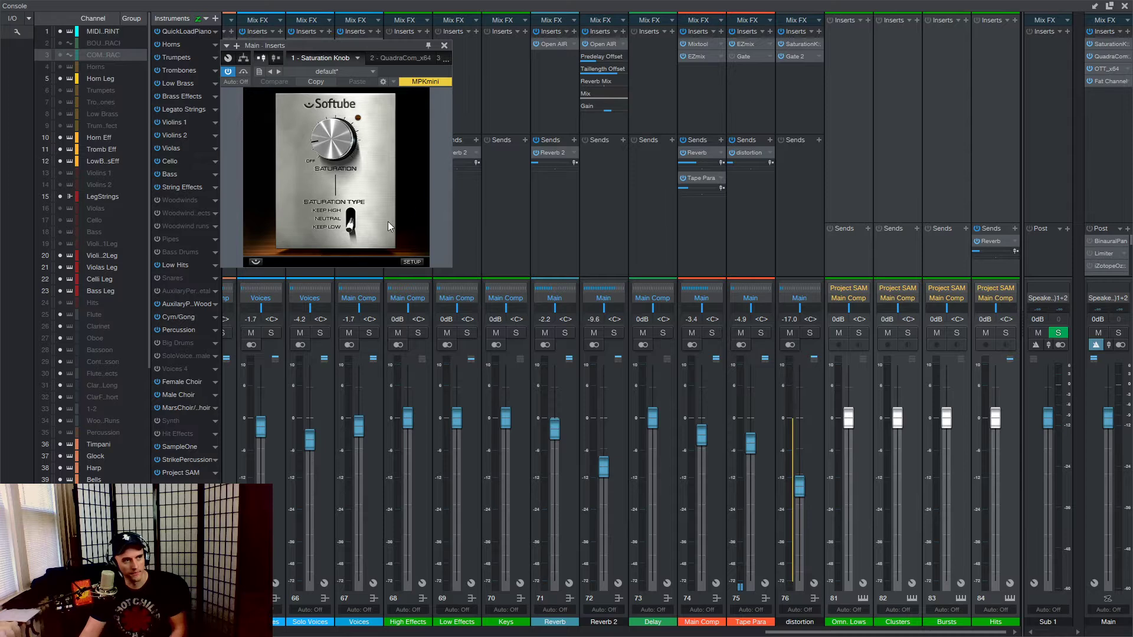
left_click(444, 45)
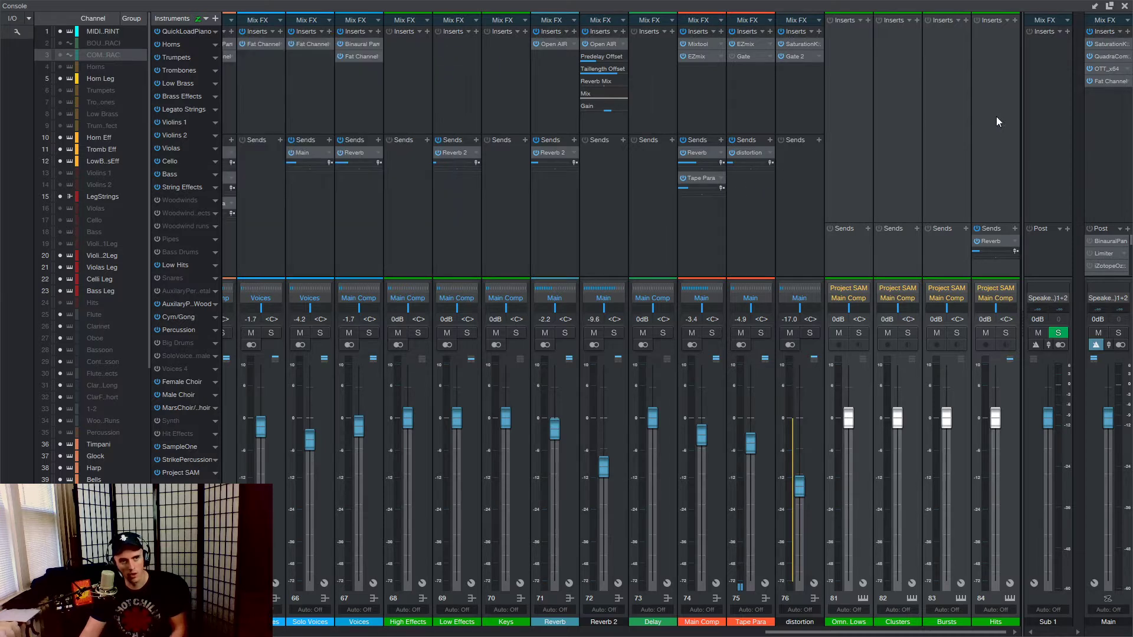
left_click(1112, 46)
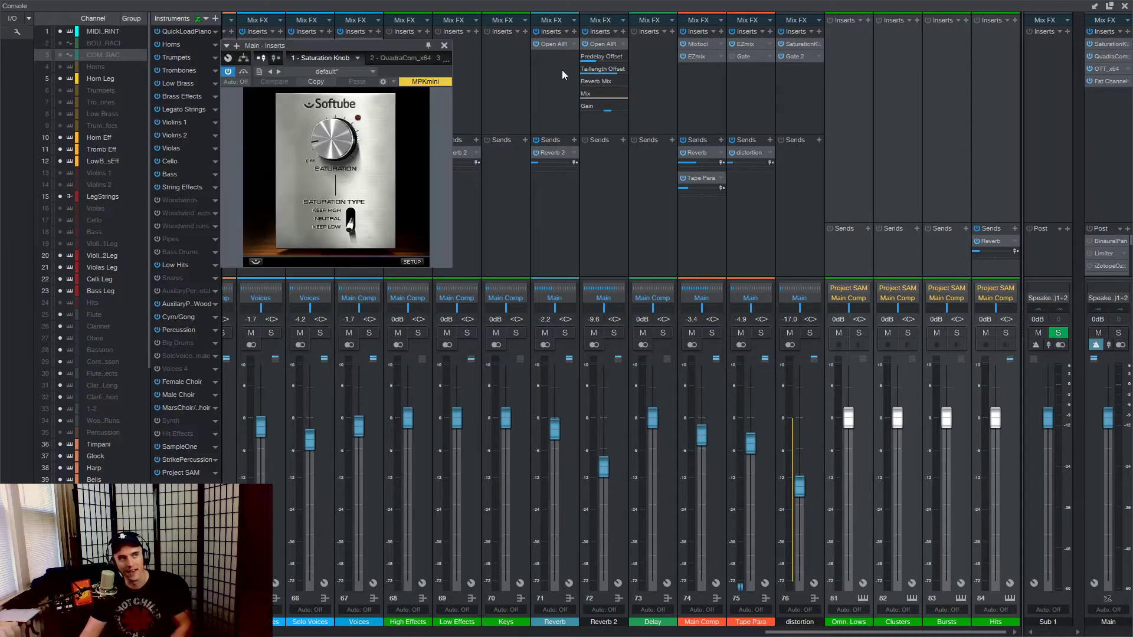
left_click(445, 48)
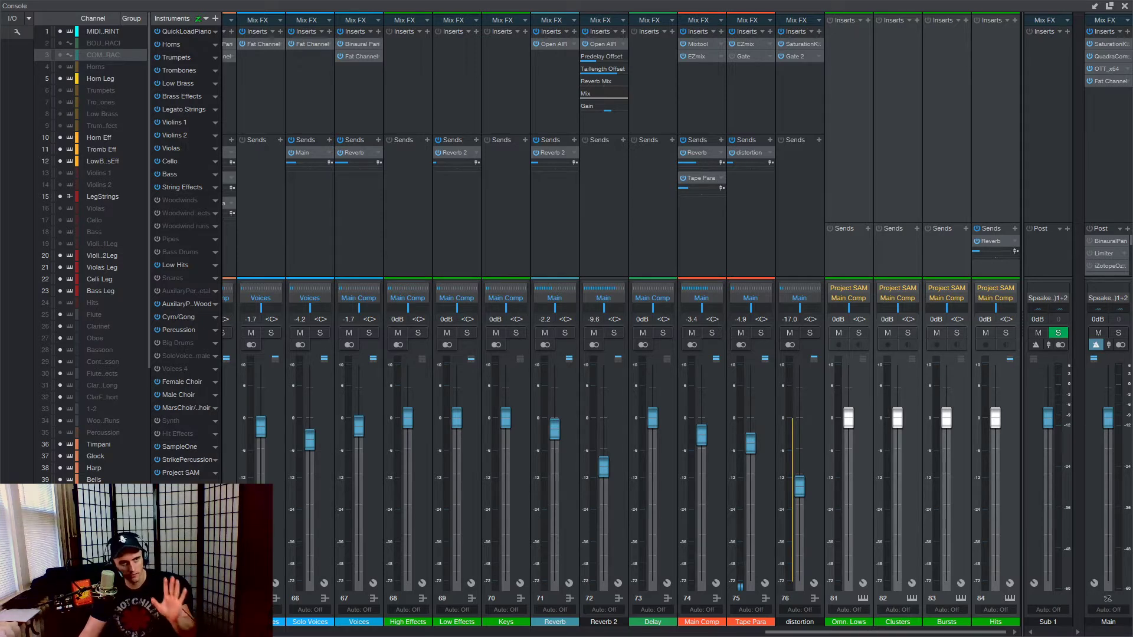
Open the QuadraCom plug-in on the Main output and examine its settings, including the MS/ST and K20 options.
left_click(1113, 57)
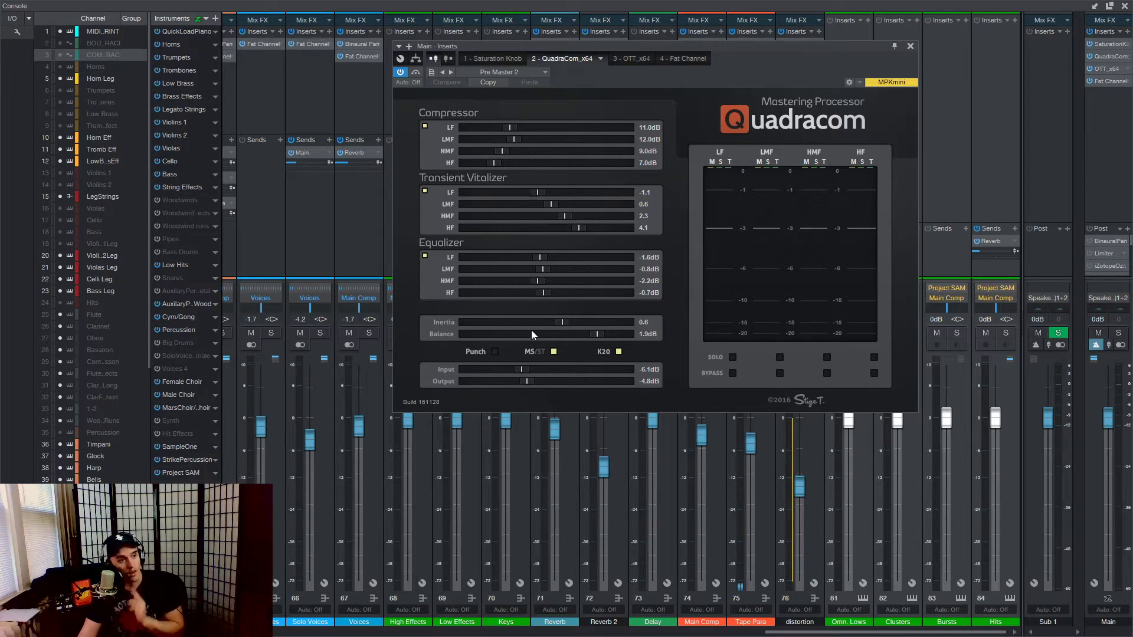
left_click(553, 351)
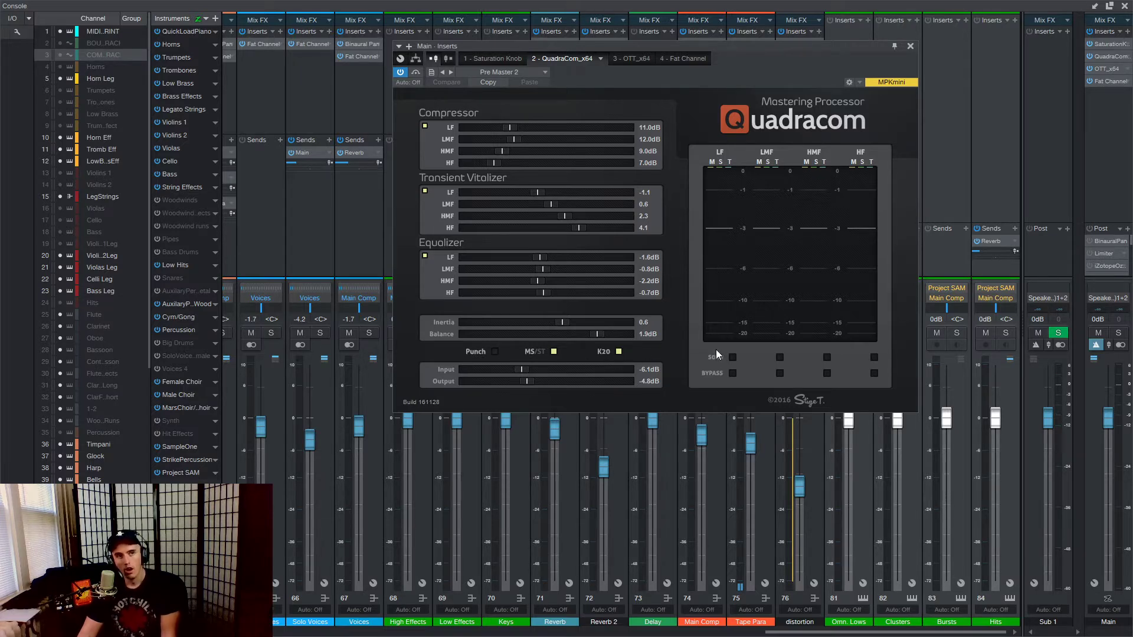
left_click(618, 352)
left_click(618, 352)
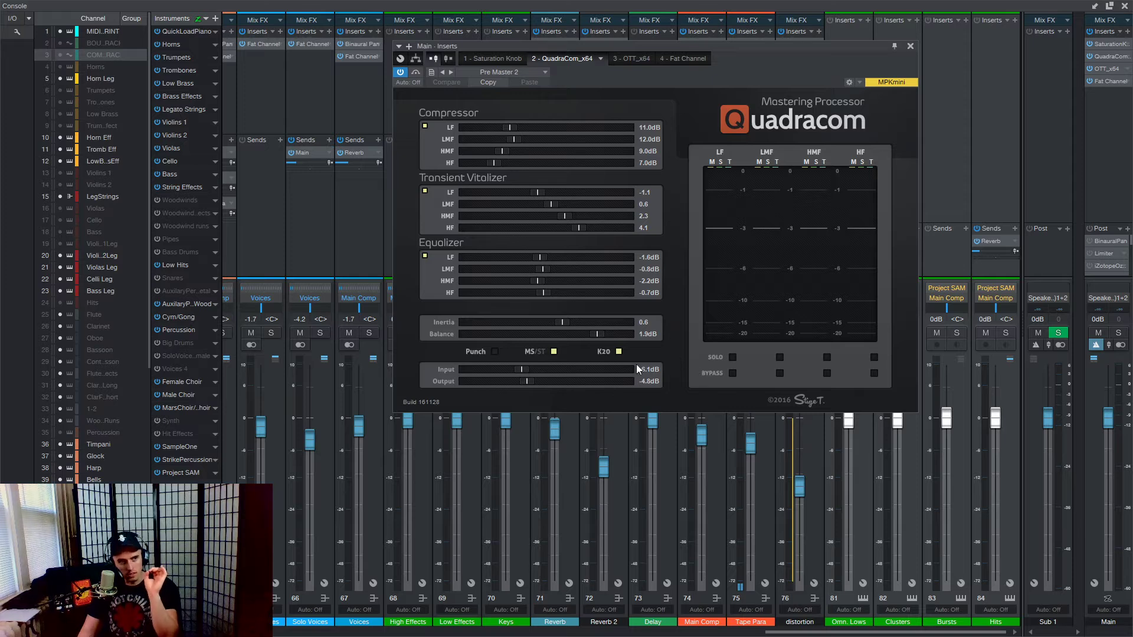
left_click(618, 351)
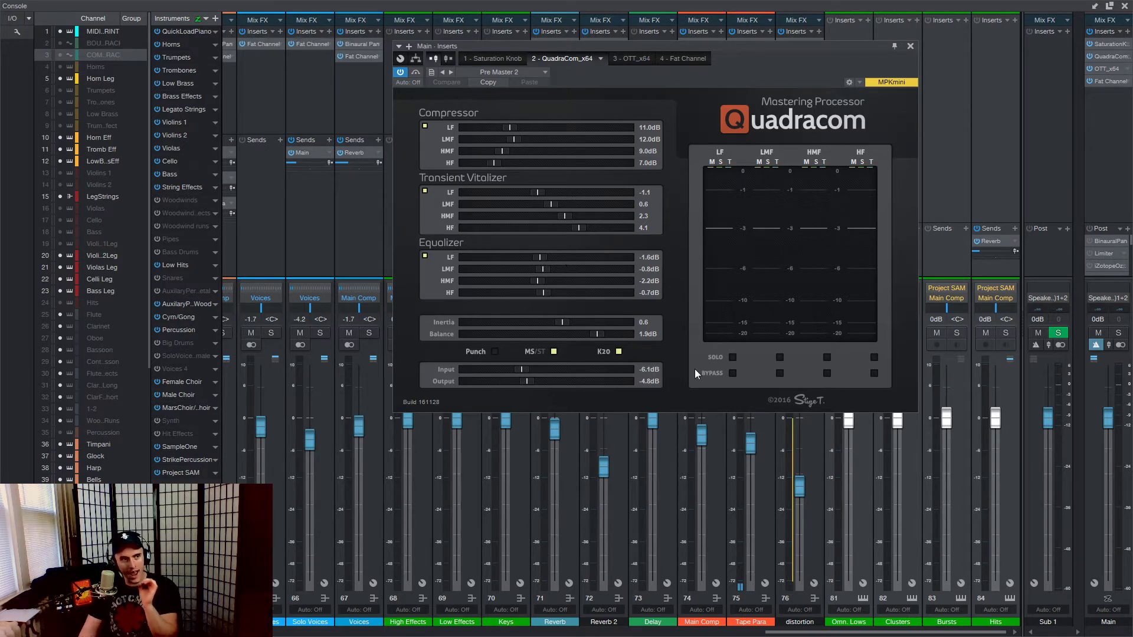
Close the console and expand the Brass and Strings folder tracks in the arrangement.
left_click(1124, 6)
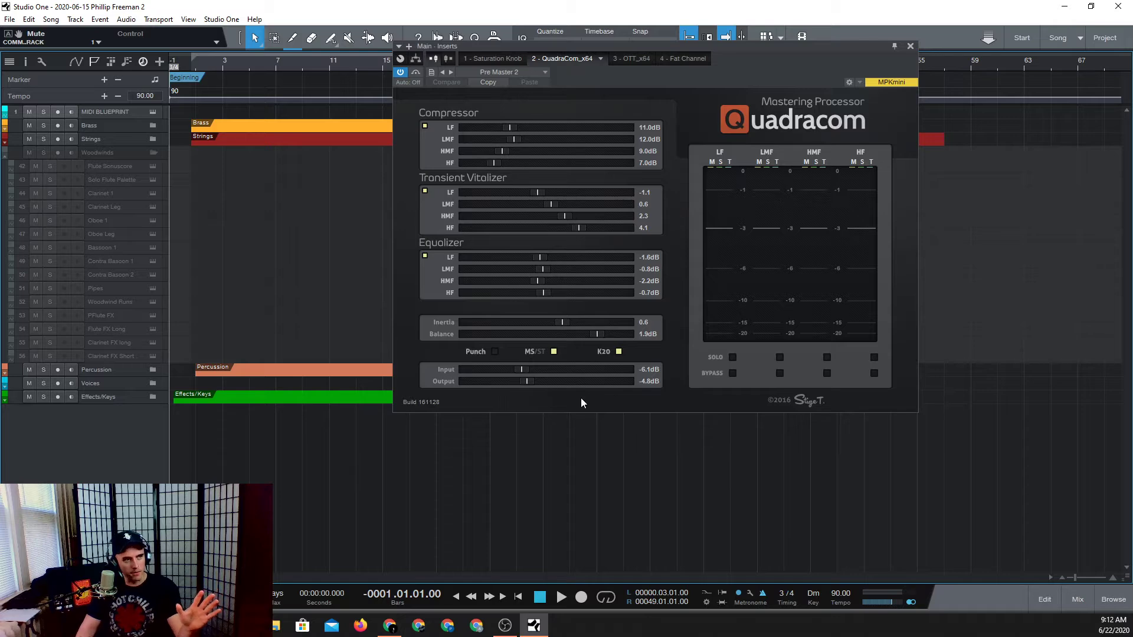
left_click(153, 125)
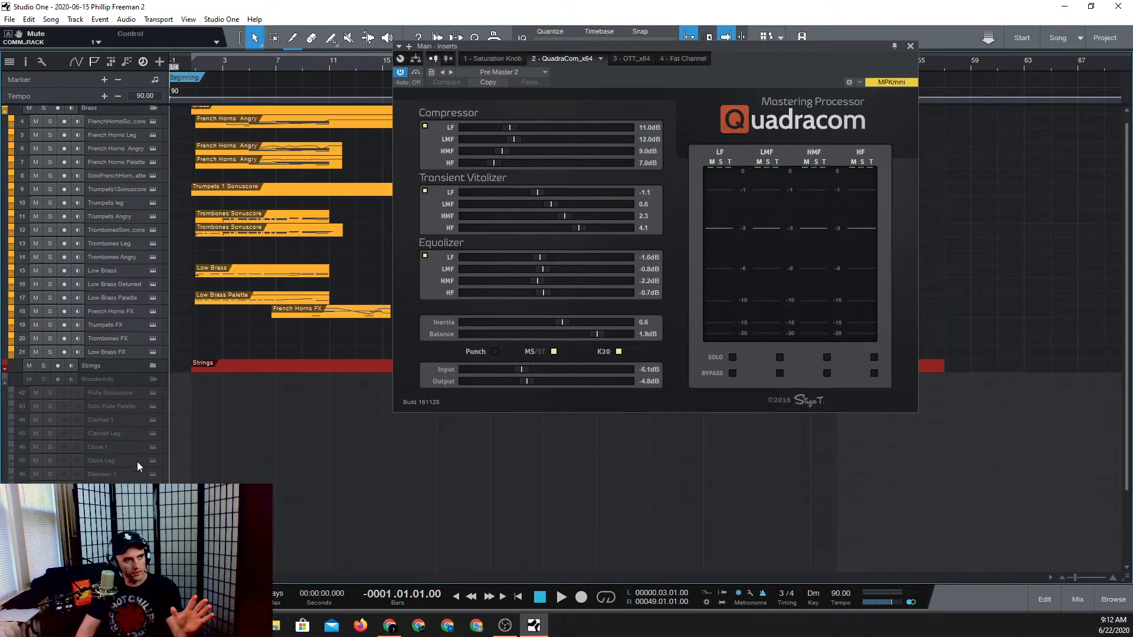
left_click(152, 365)
scroll(135, 295, "down", 4)
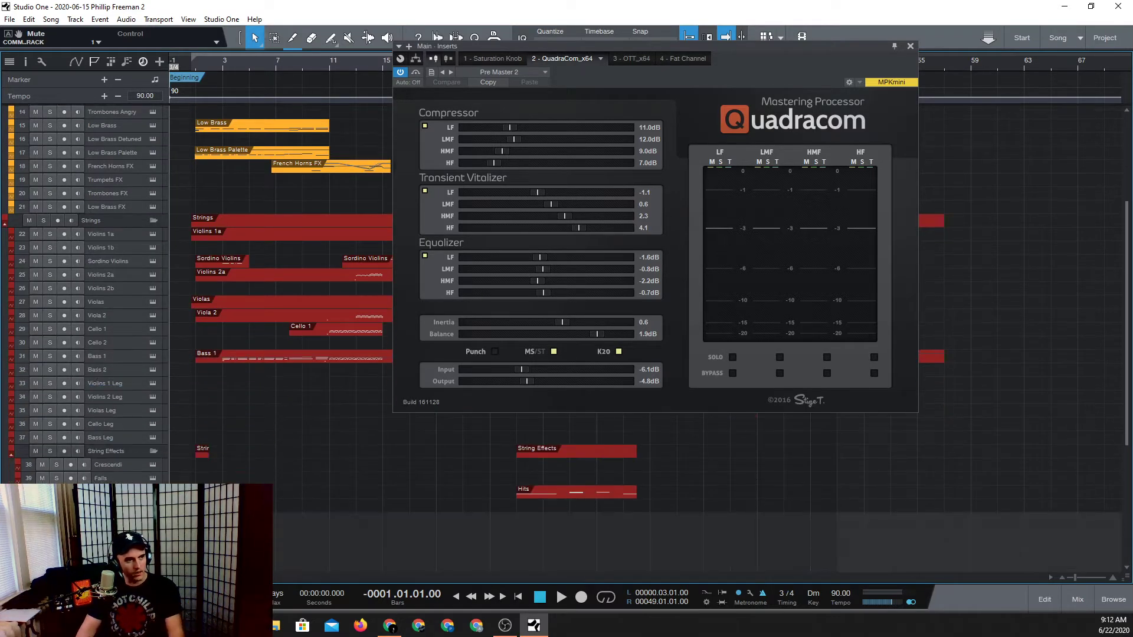
scroll(88, 295, "down", 6)
Expand the Percussion and Voices folder tracks in the arrangement.
left_click(148, 514)
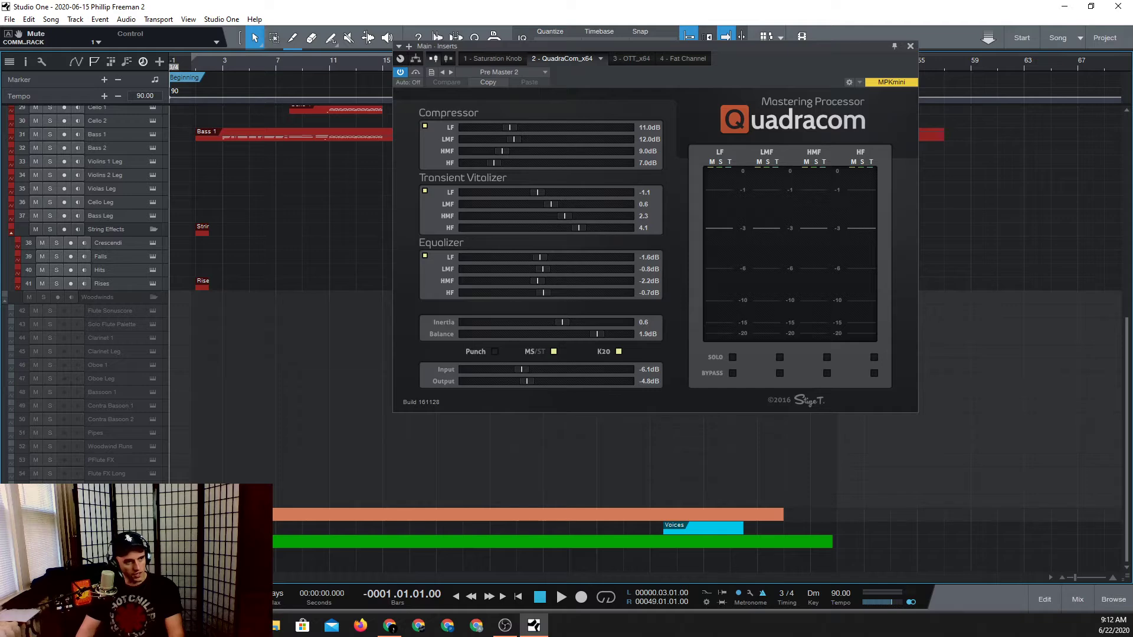
left_click(153, 514)
scroll(153, 461, "down", 3)
scroll(567, 448, "down", 6)
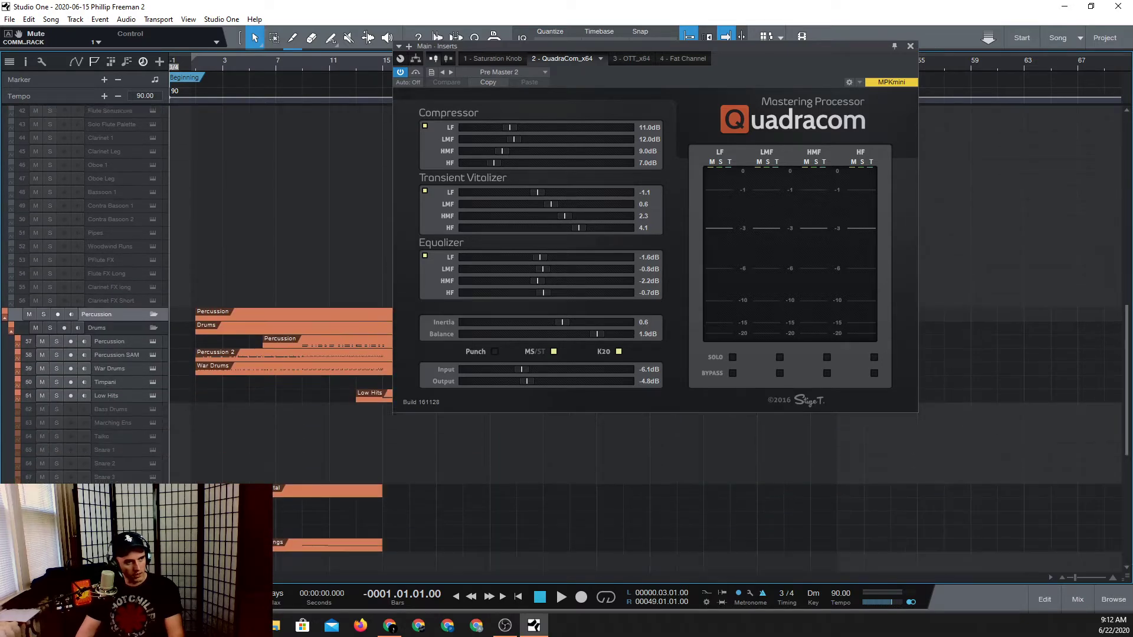
scroll(1127, 430, "down", 5)
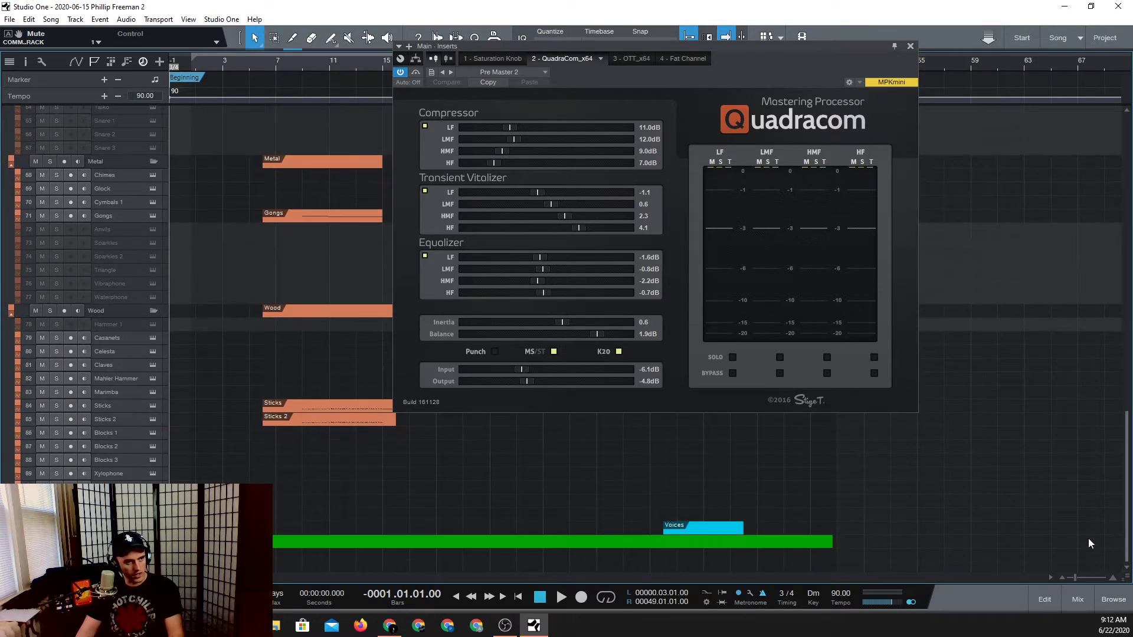
scroll(566, 265, "down", 1)
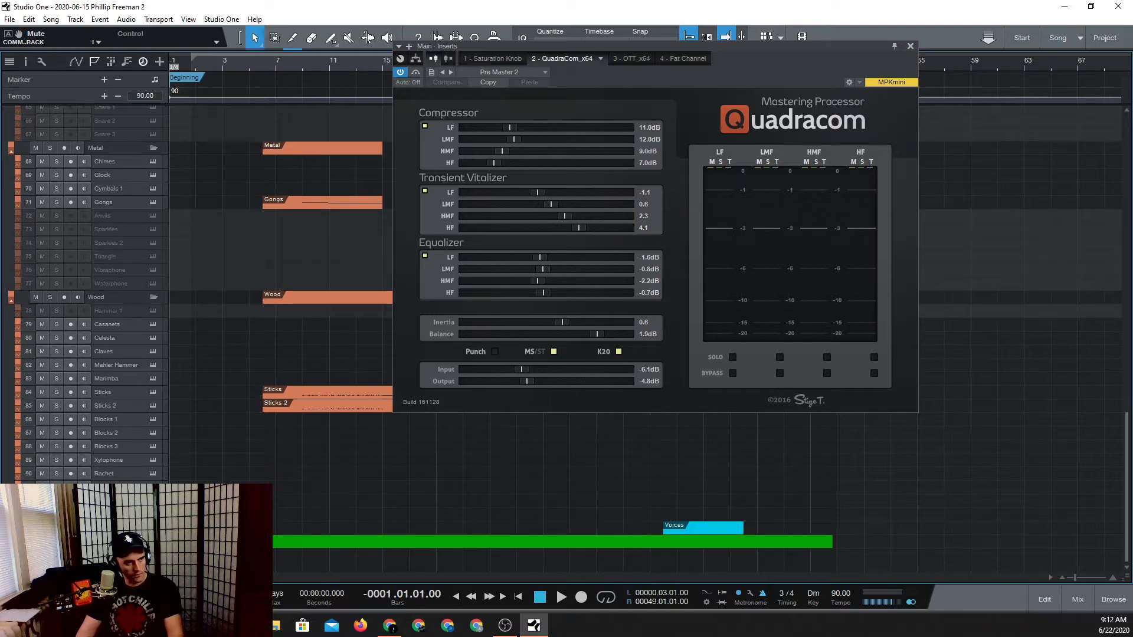
scroll(350, 509, "down", 3)
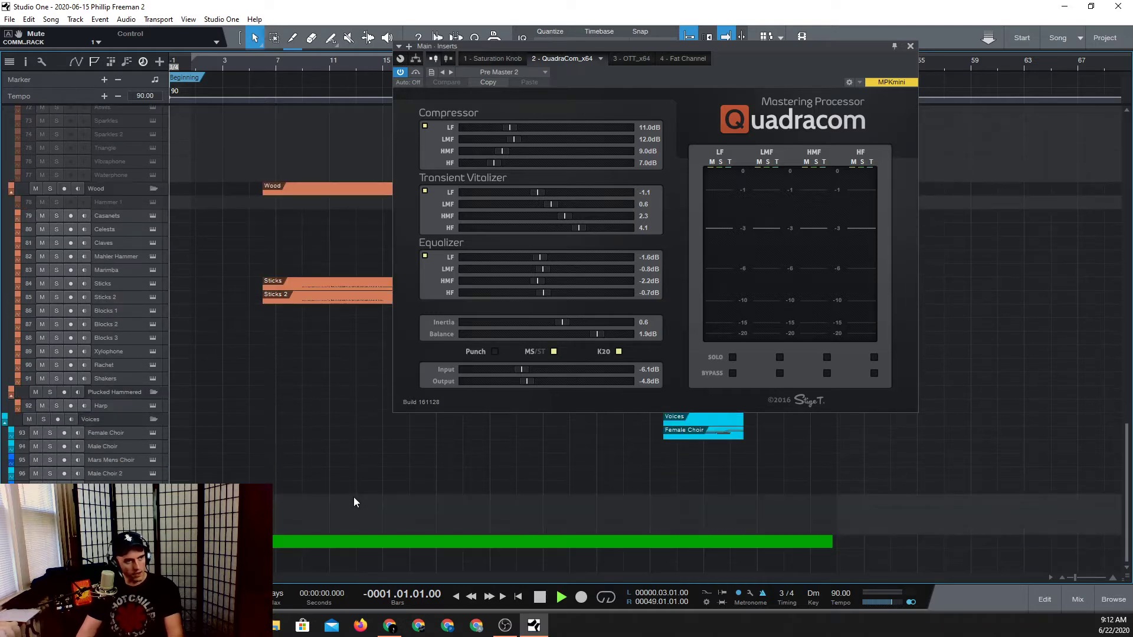
Play the song in two passes while watching QuadraCom's band meters, stopping playback in bar 22.
key("space")
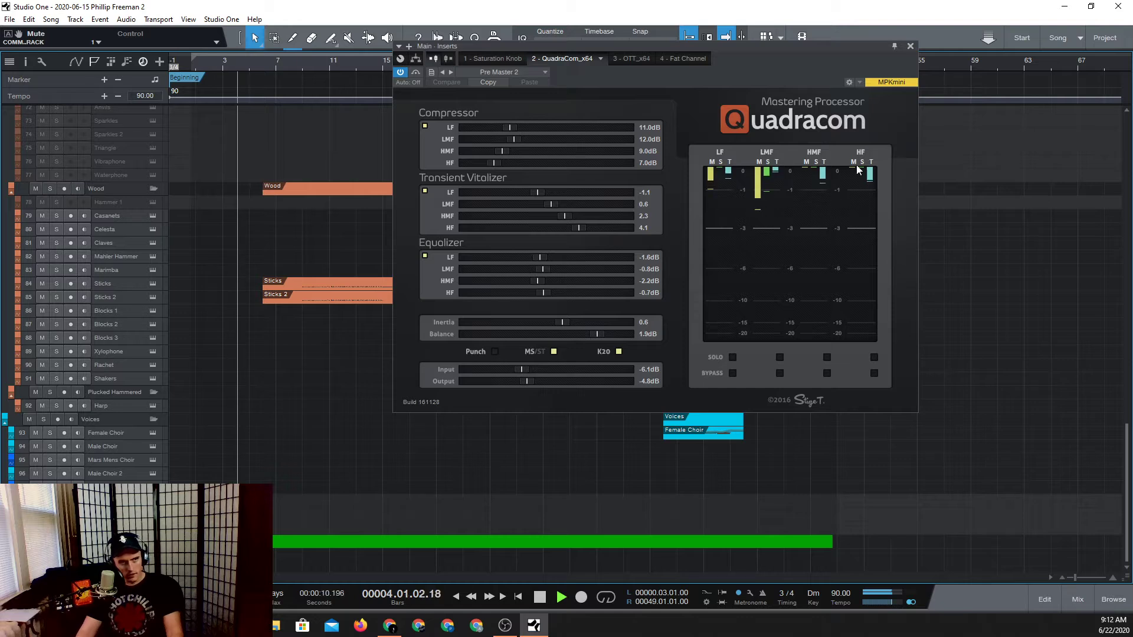
left_click(543, 598)
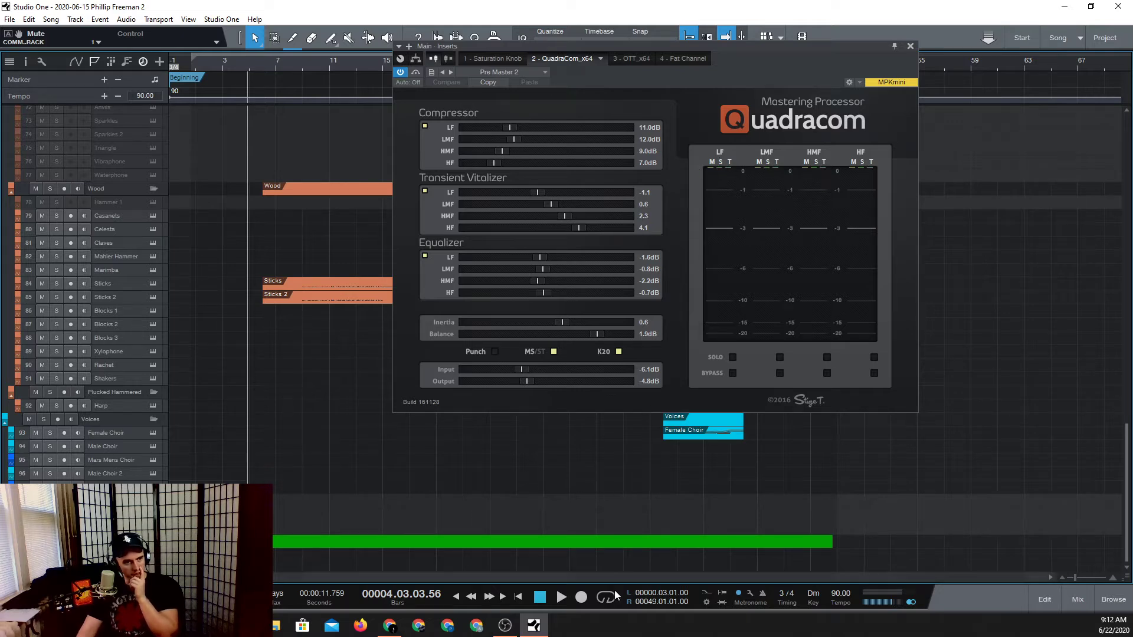
left_click(565, 596)
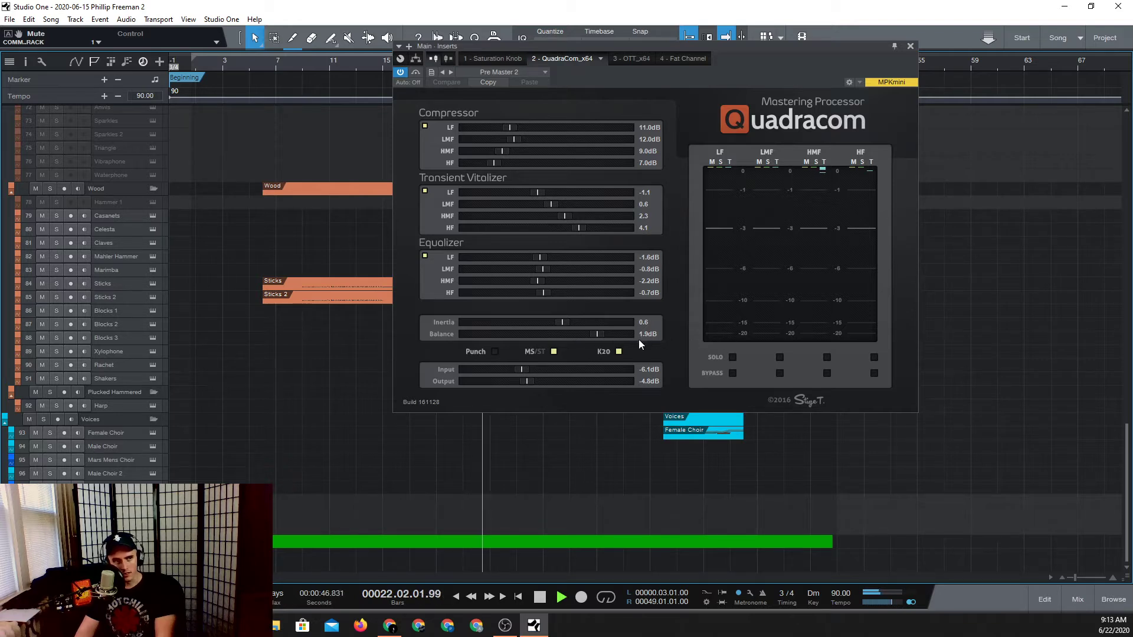
key("space")
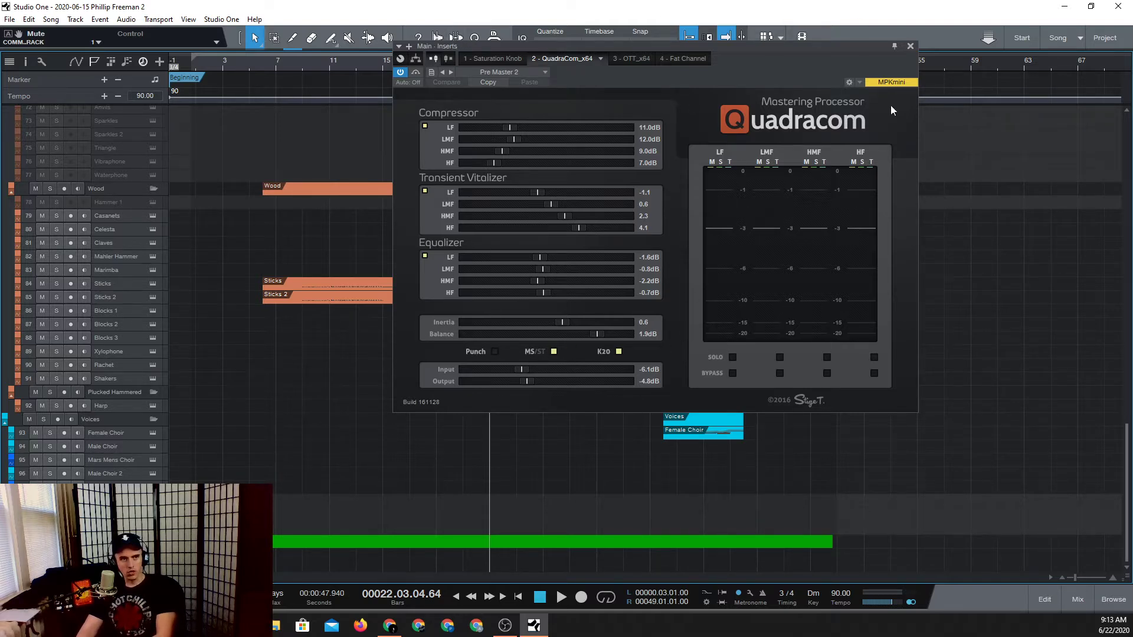
Compare the mix with QuadraCom's K20 option off and on during playback from bar 22, then stop with K20 enabled.
left_click(618, 352)
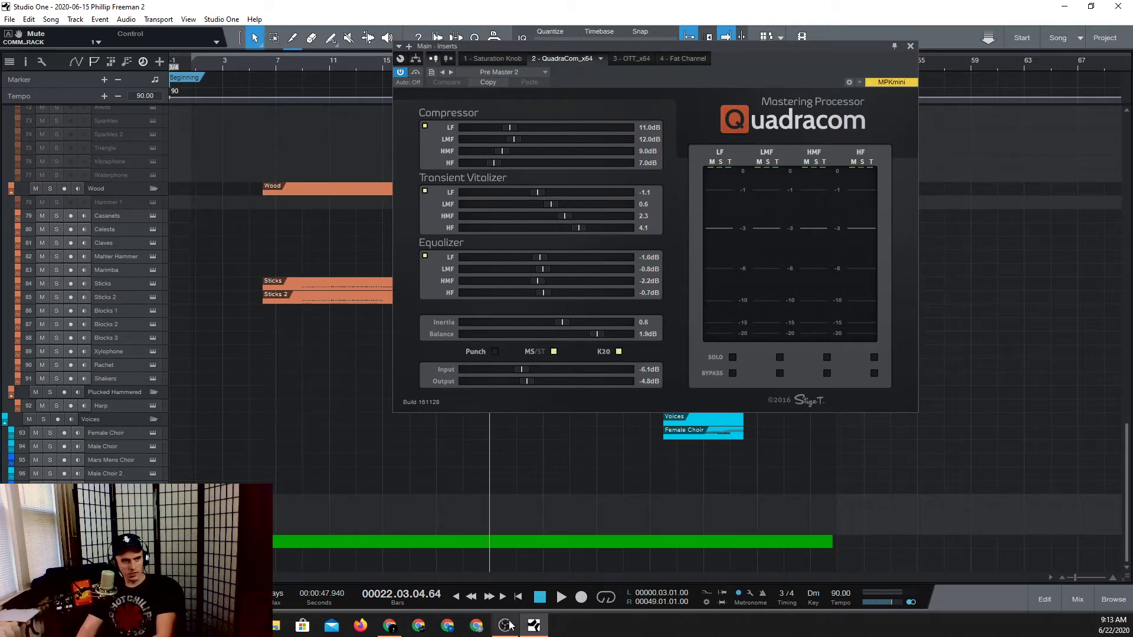
left_click(563, 597)
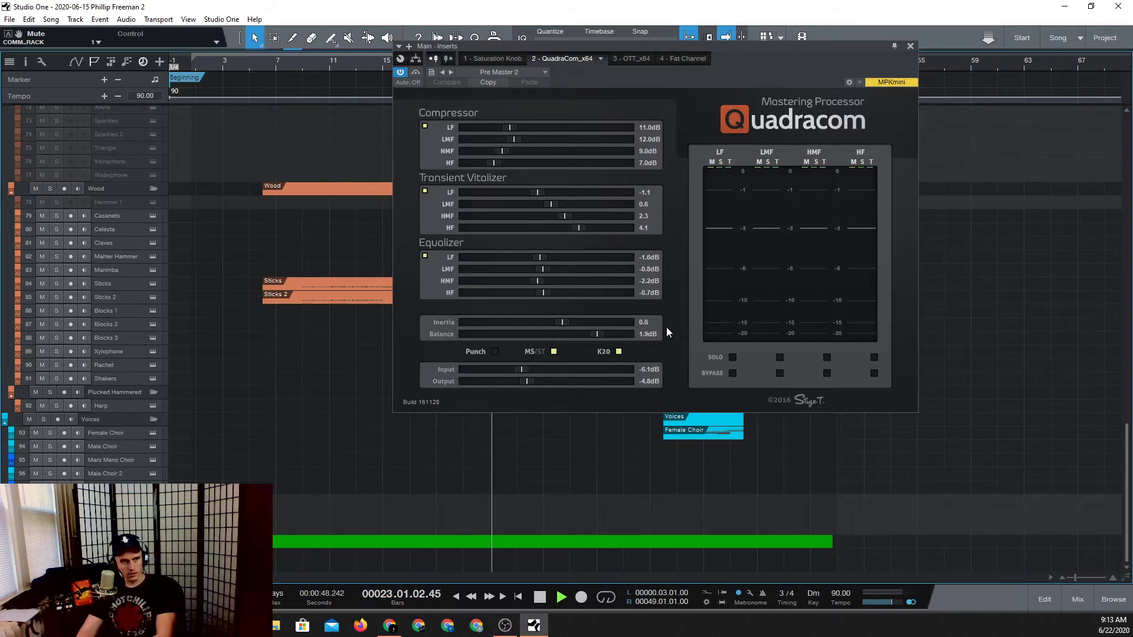
left_click(618, 351)
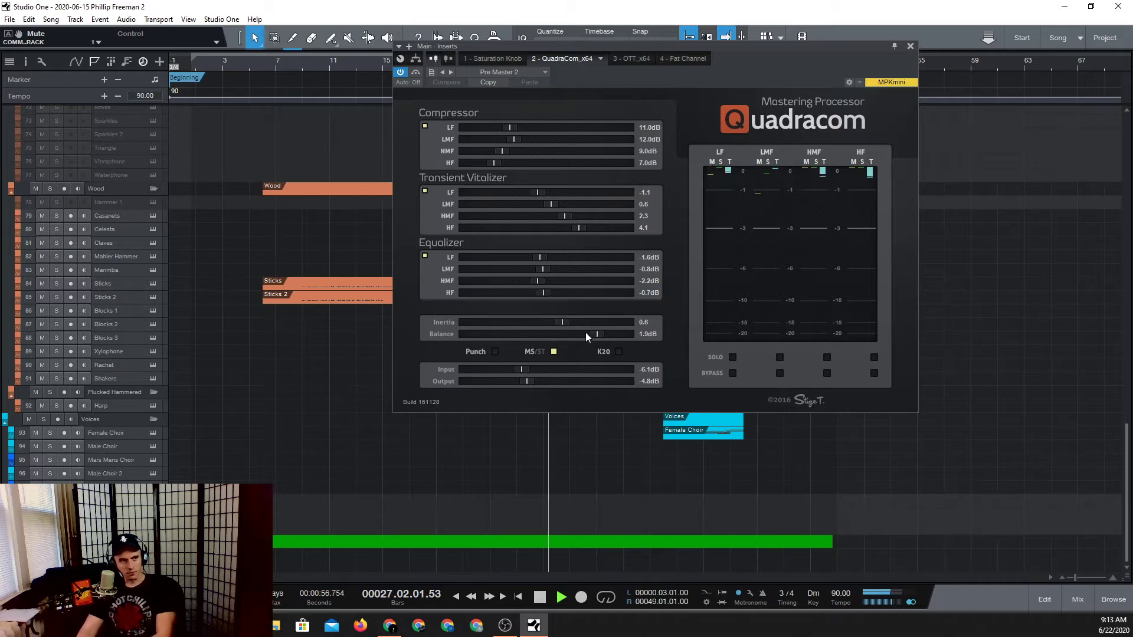
left_click(619, 351)
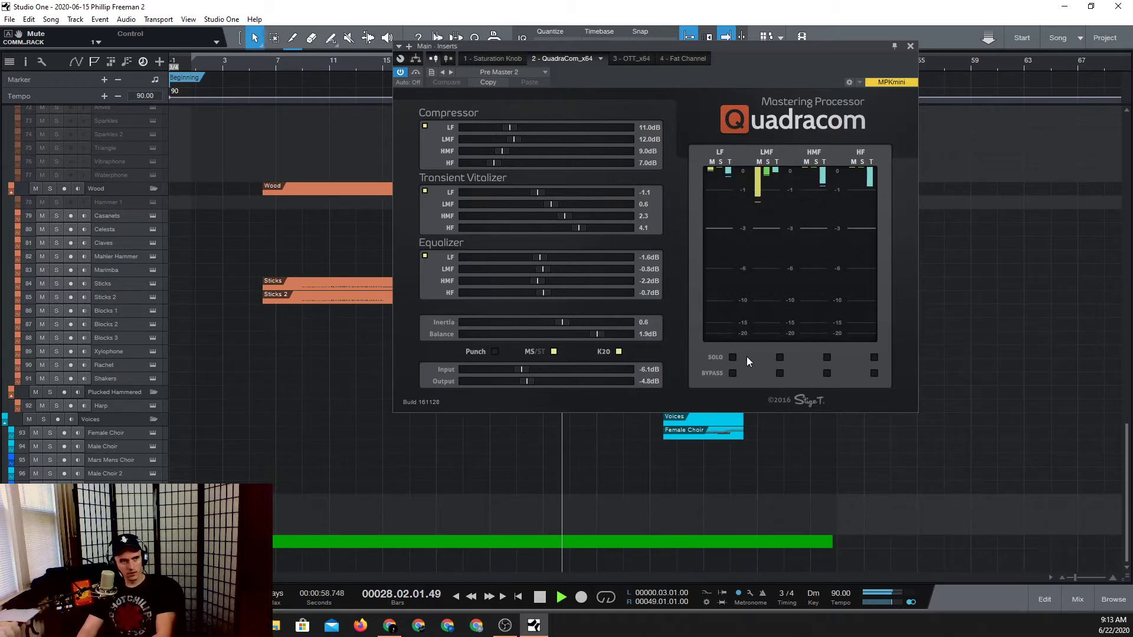
left_click(619, 351)
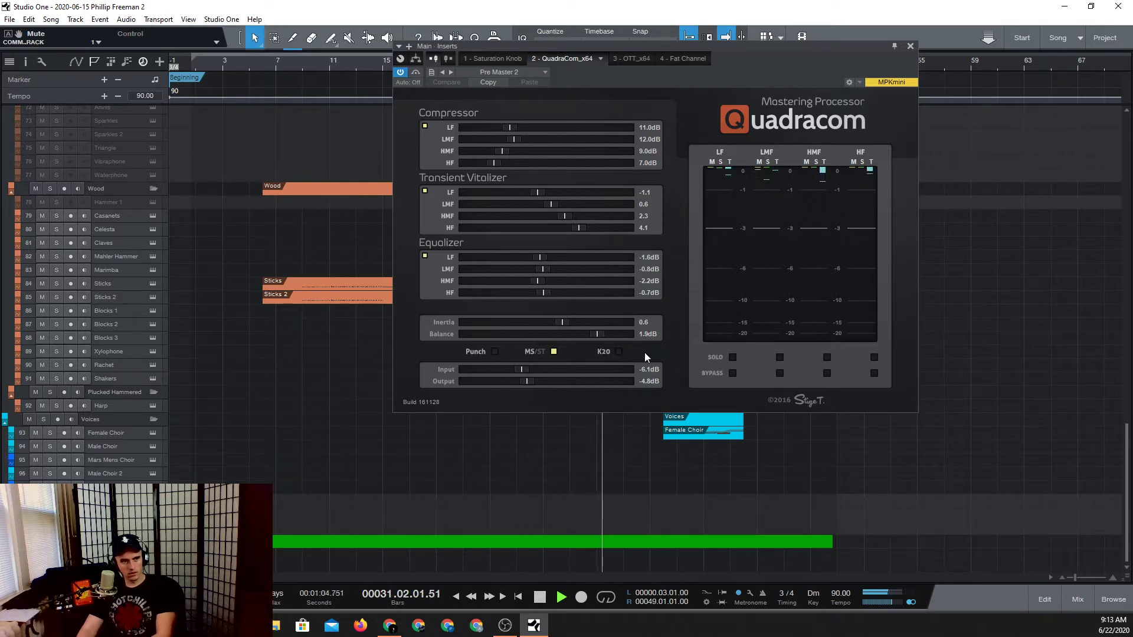
left_click(617, 352)
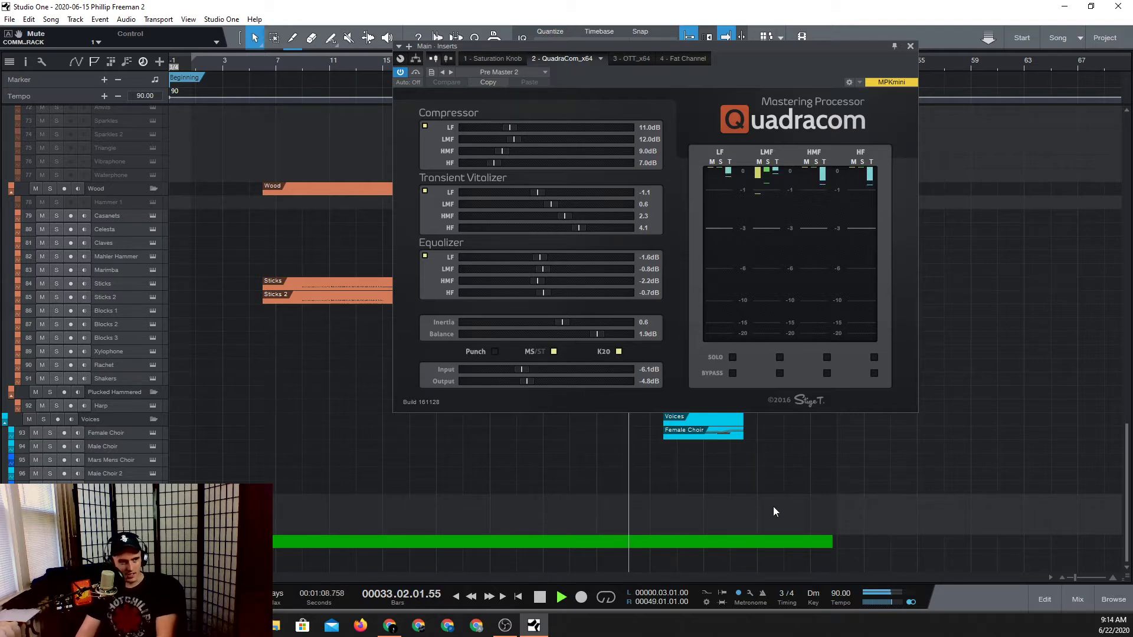
left_click(539, 597)
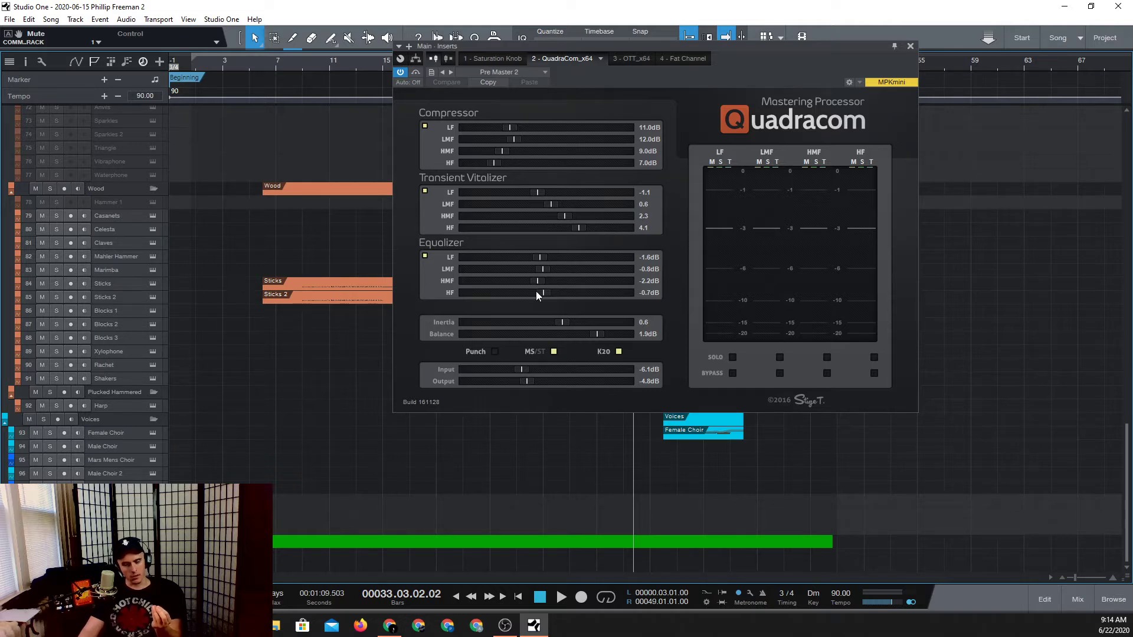
left_click(617, 352)
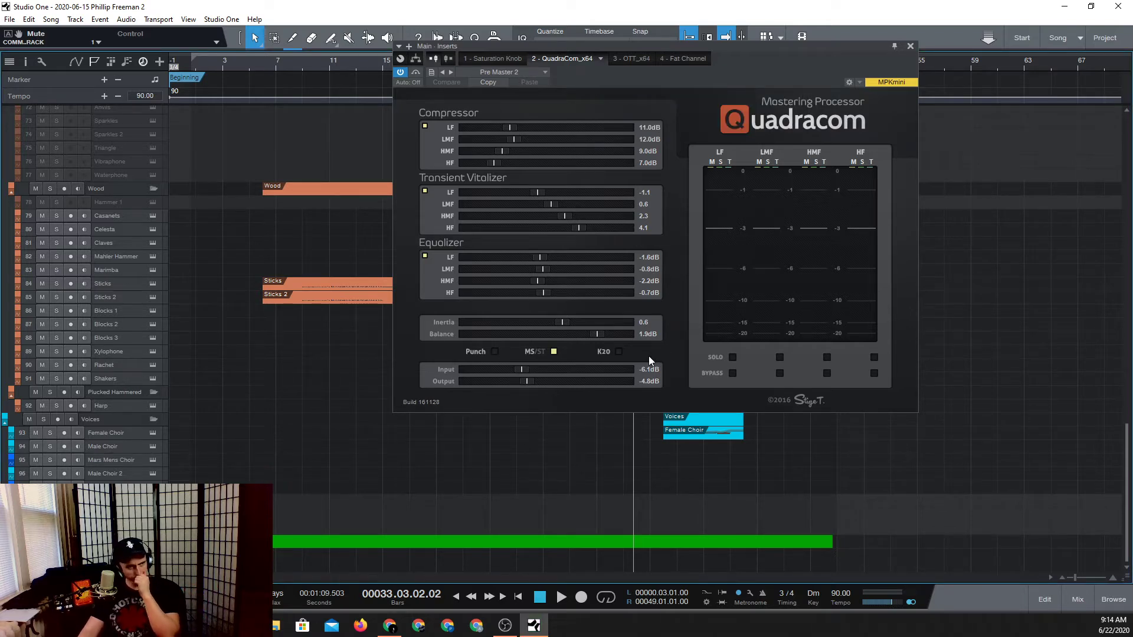
left_click(618, 352)
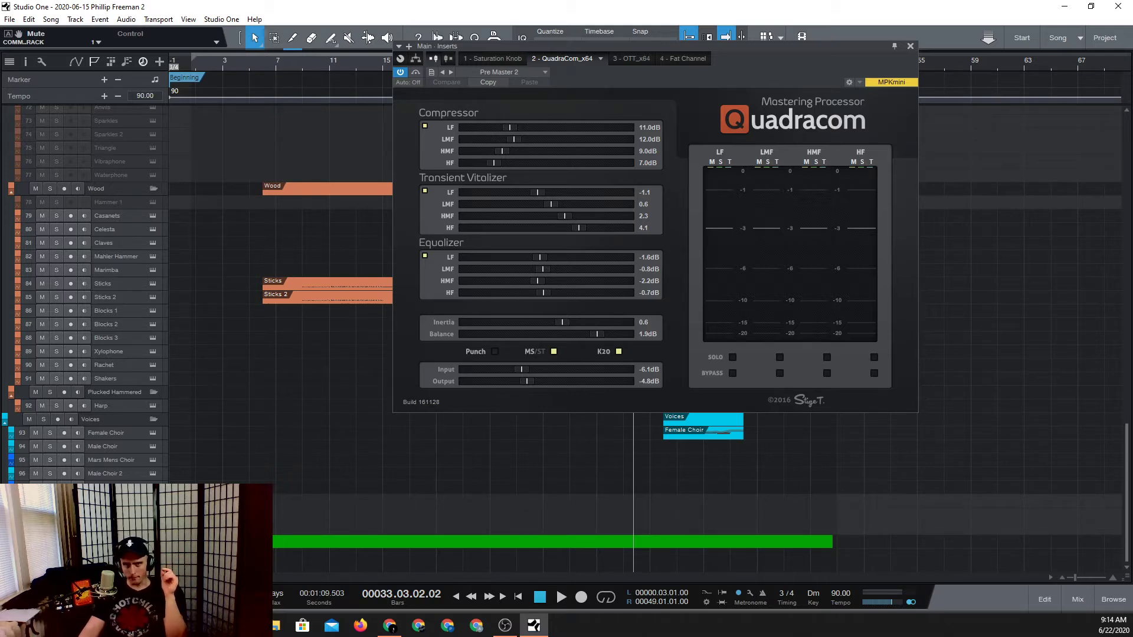
Close the Ozone 7 Preset Manager and bring the desktop audio's iZotope Ozone 7 window over the arrangement.
key("alt+Tab")
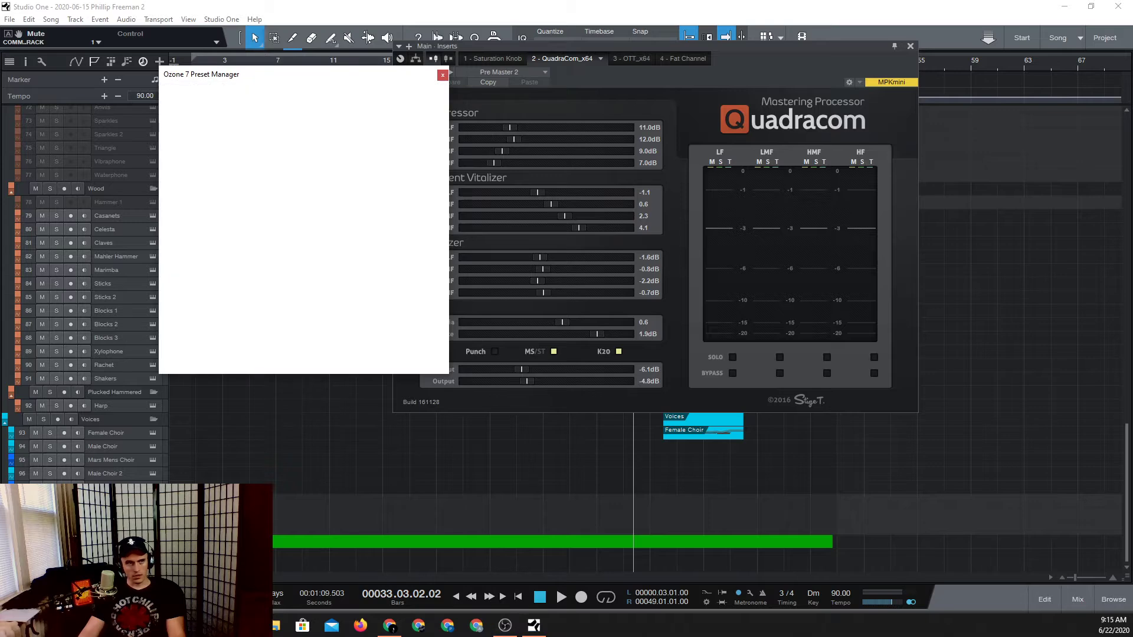
left_click(439, 75)
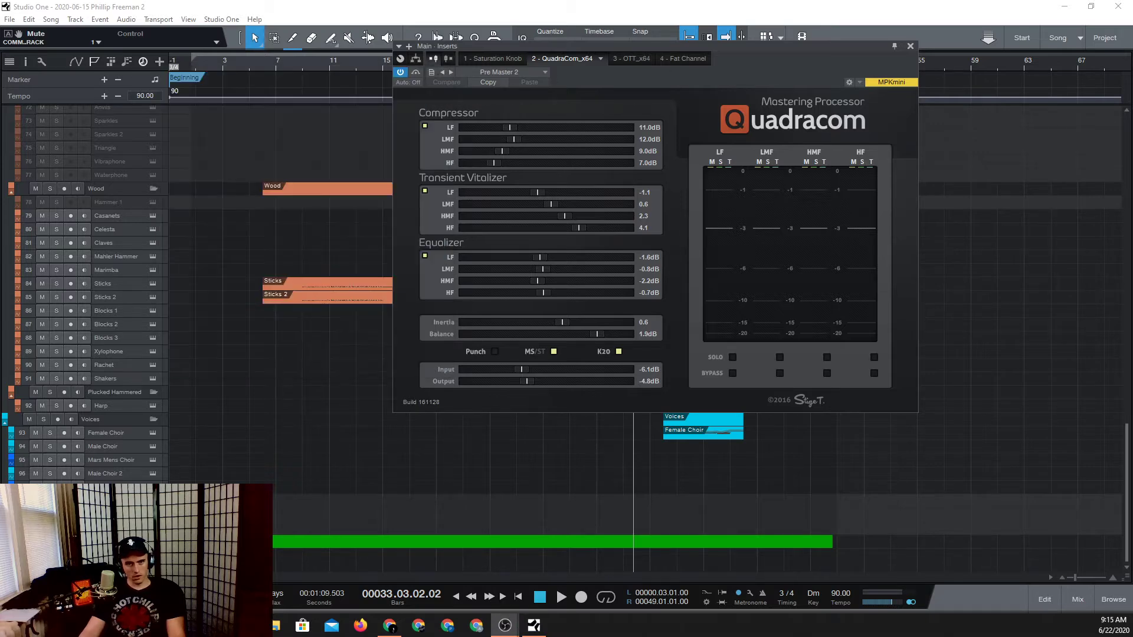
left_click_drag(1132, 6, 361, 71)
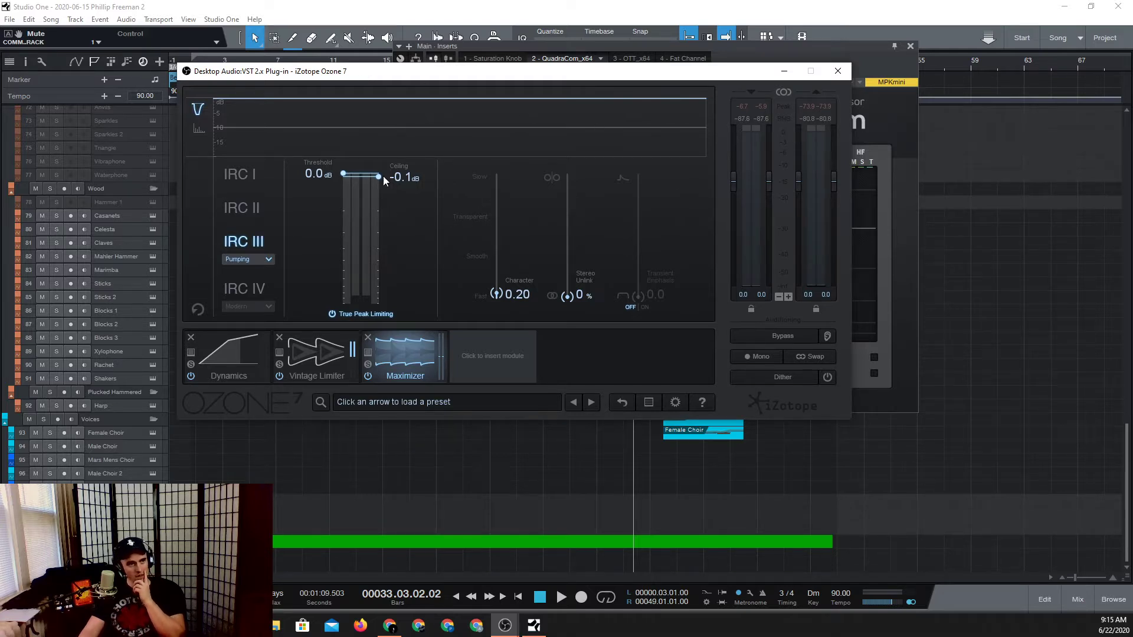
Examine the Dynamics, Vintage Limiter and Maximizer modules in Ozone 7, moving its window lower over the arrangement.
left_click(232, 371)
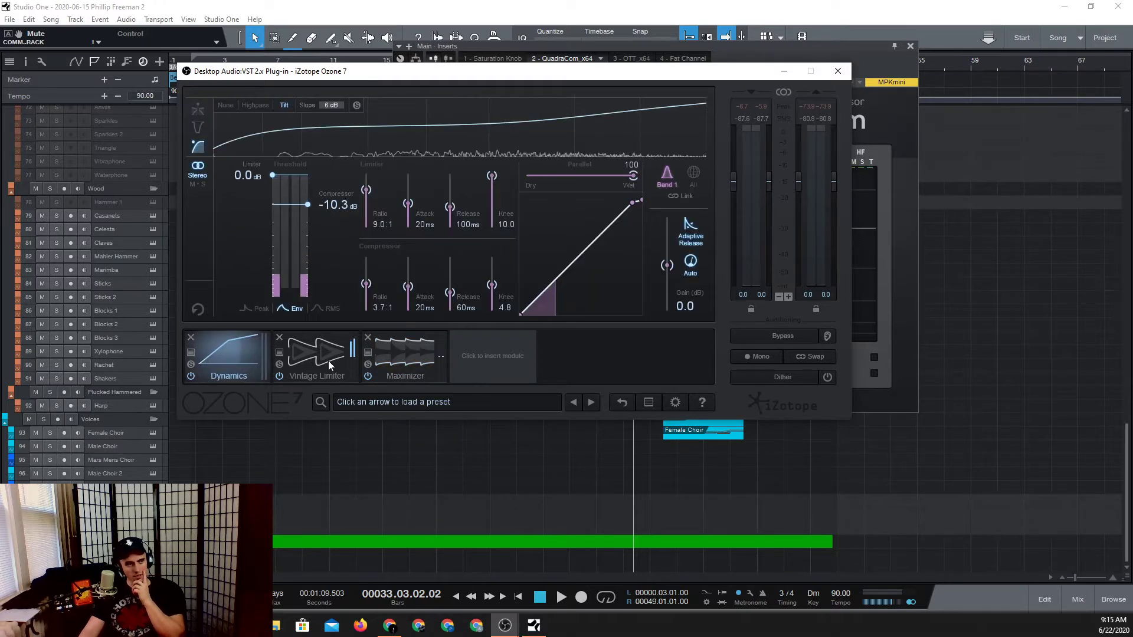
left_click(329, 360)
left_click(420, 351)
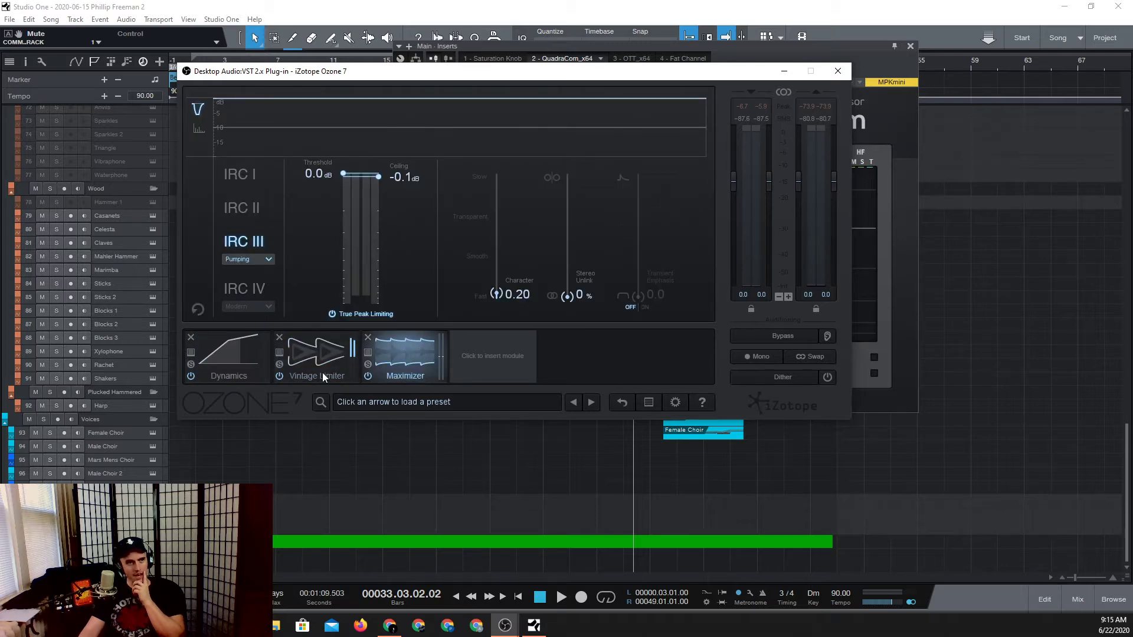
left_click_drag(442, 73, 531, 167)
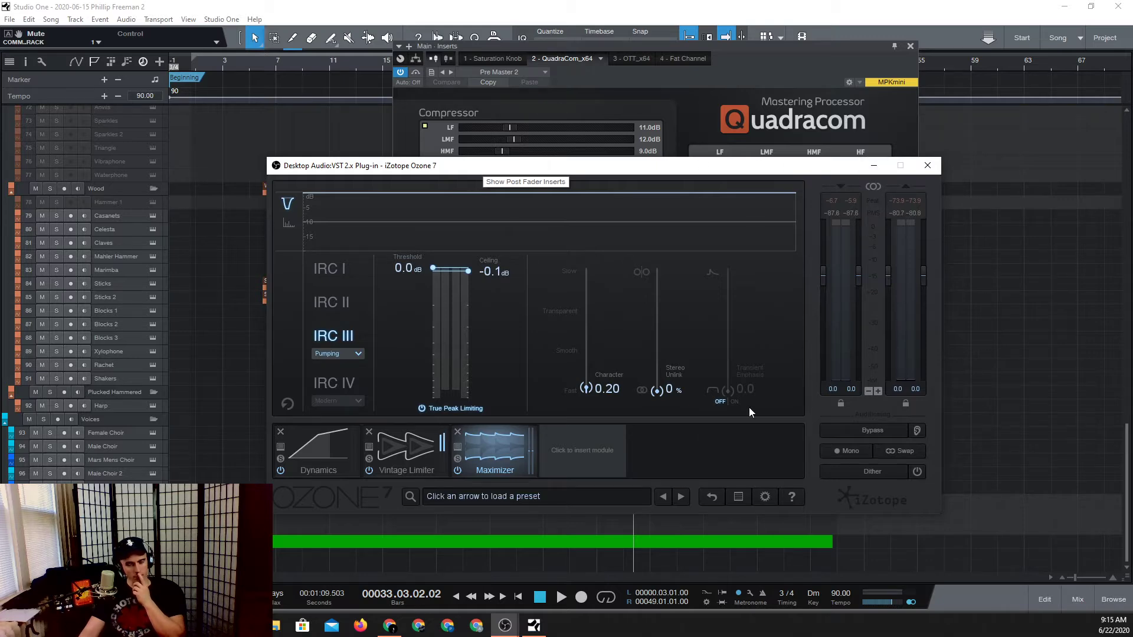
left_click(431, 446)
left_click(303, 455)
left_click(434, 456)
left_click(484, 456)
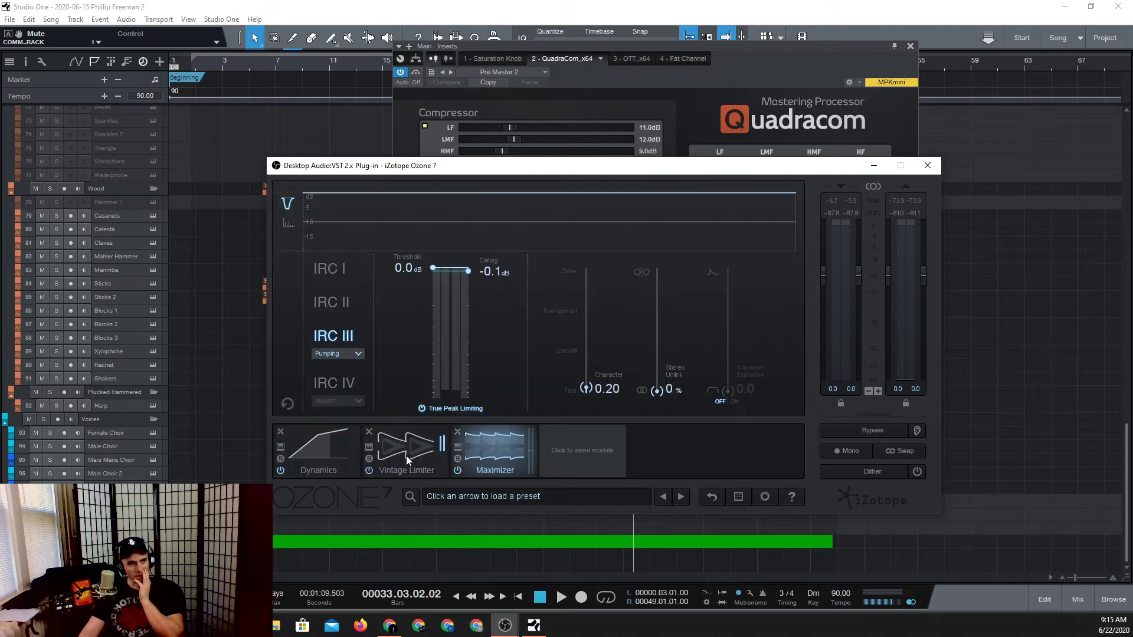
left_click(406, 456)
left_click(332, 451)
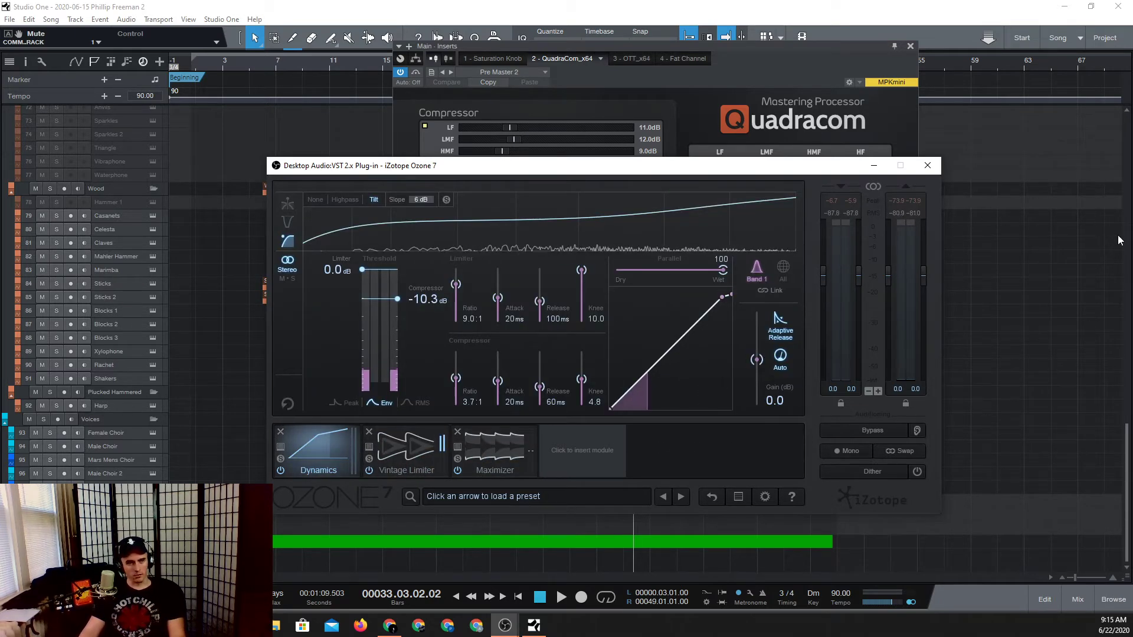
Play the song from bar 6 and bring back the Ozone 7 window to watch its Dynamics module and level meters.
left_click(330, 68)
left_click(262, 61)
key("space")
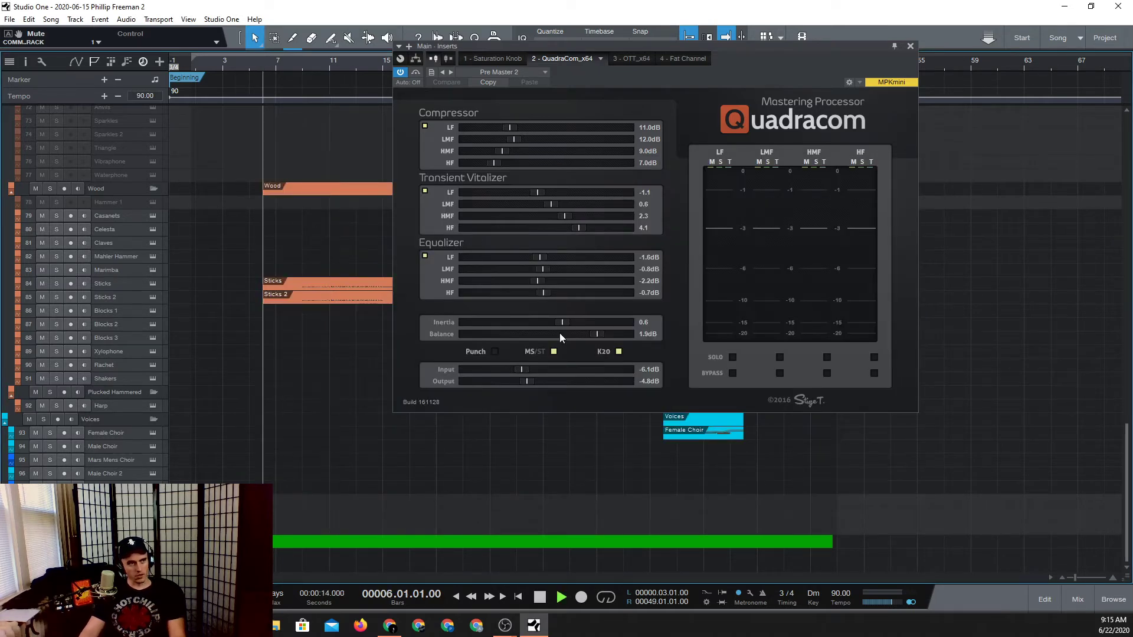
mouse_move(506, 627)
left_click(560, 589)
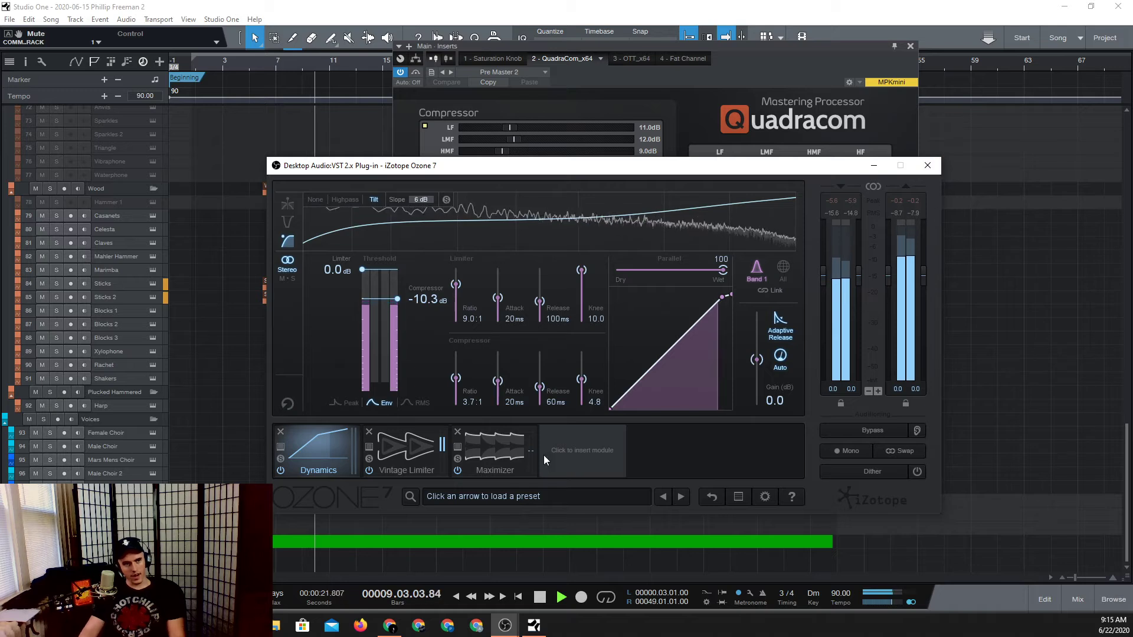
View Ozone 7's Maximizer module while the song plays, and stop playback in Studio One.
left_click(498, 451)
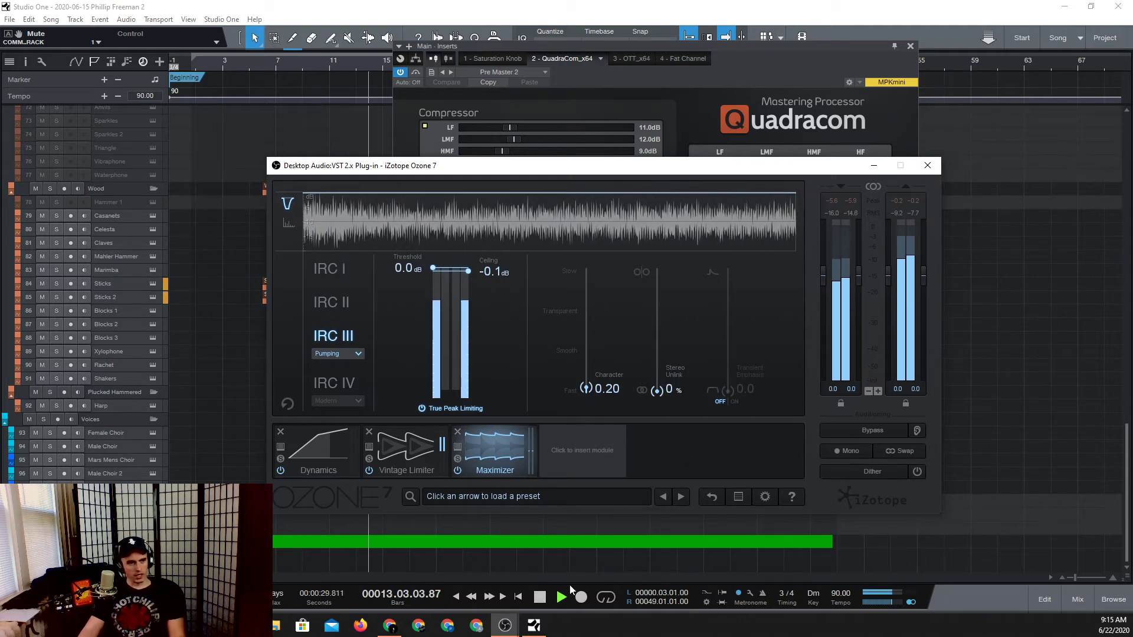
left_click(608, 539)
key("space")
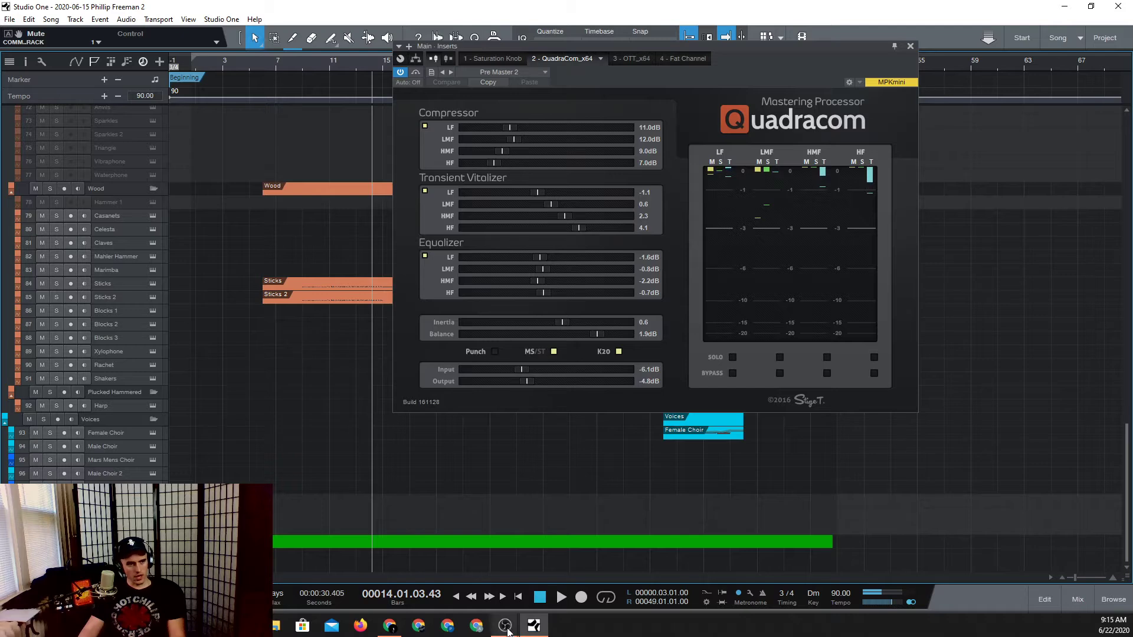
Bring the Ozone 7 window back over the arrangement and show its MBIT+ Dither settings.
mouse_move(504, 626)
left_click(569, 578)
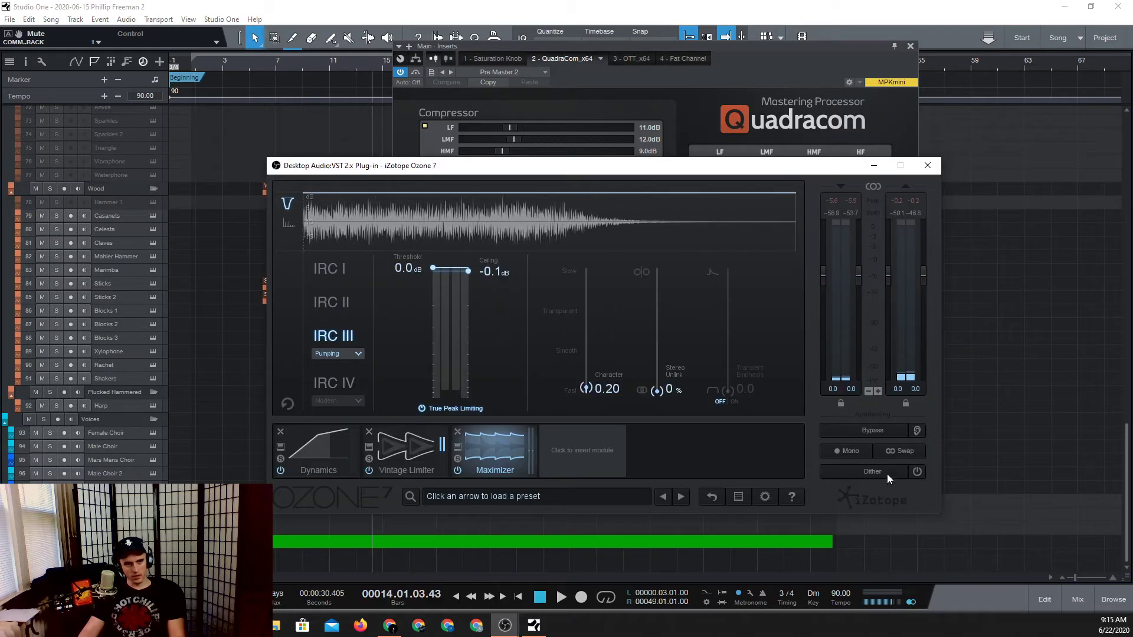
left_click(885, 472)
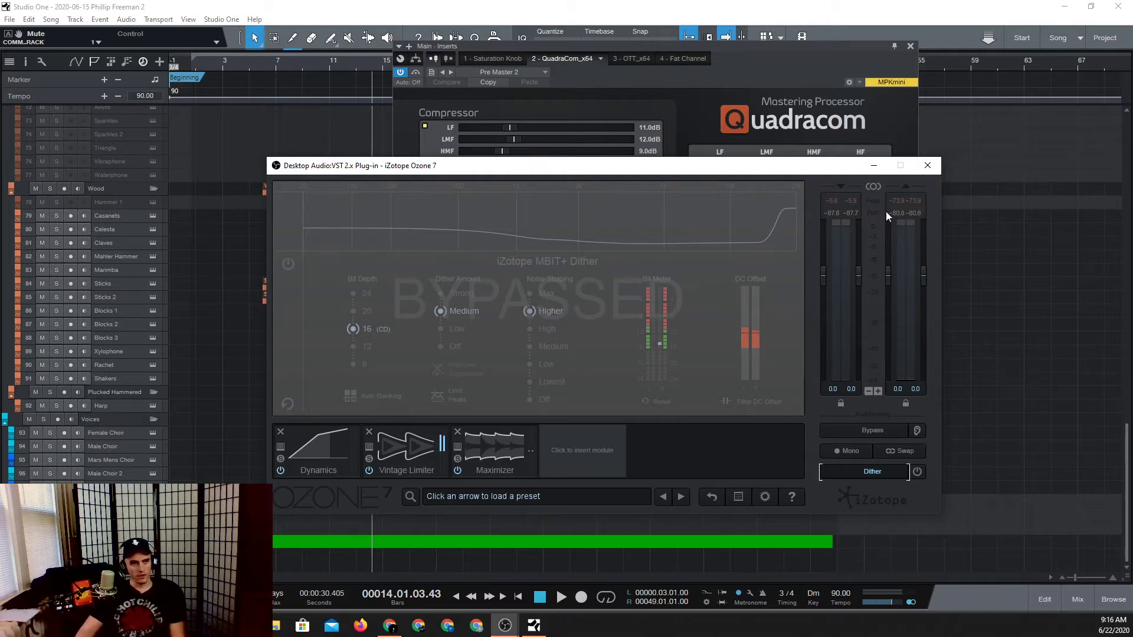
Play the song from bar 11 and bring back Ozone 7 to watch its Dither page and level meters.
left_click(324, 61)
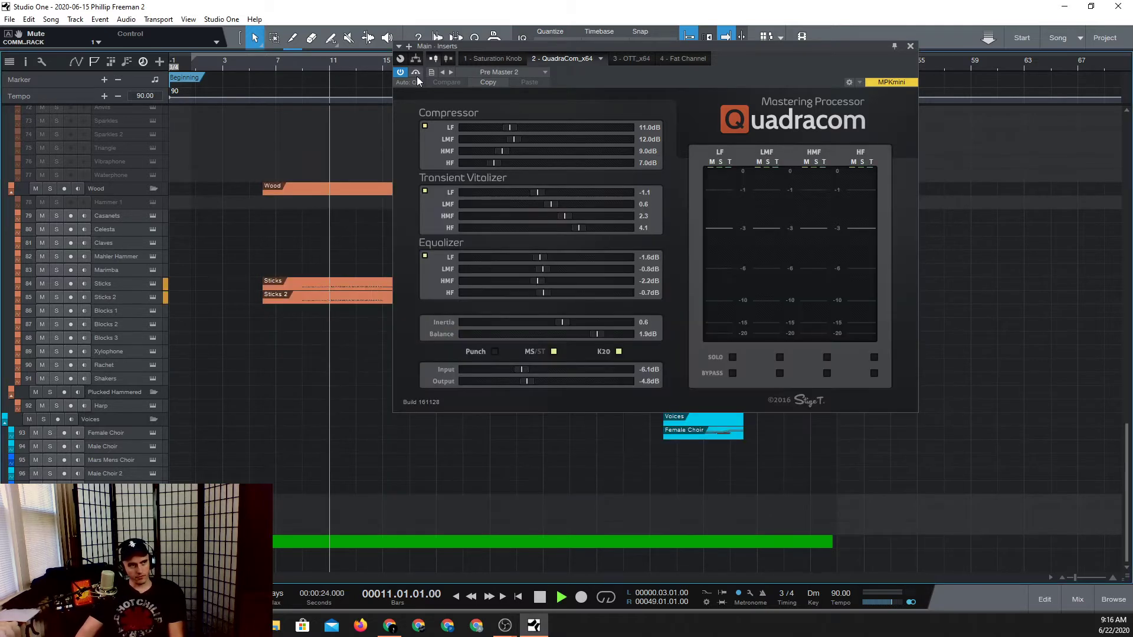
key("space")
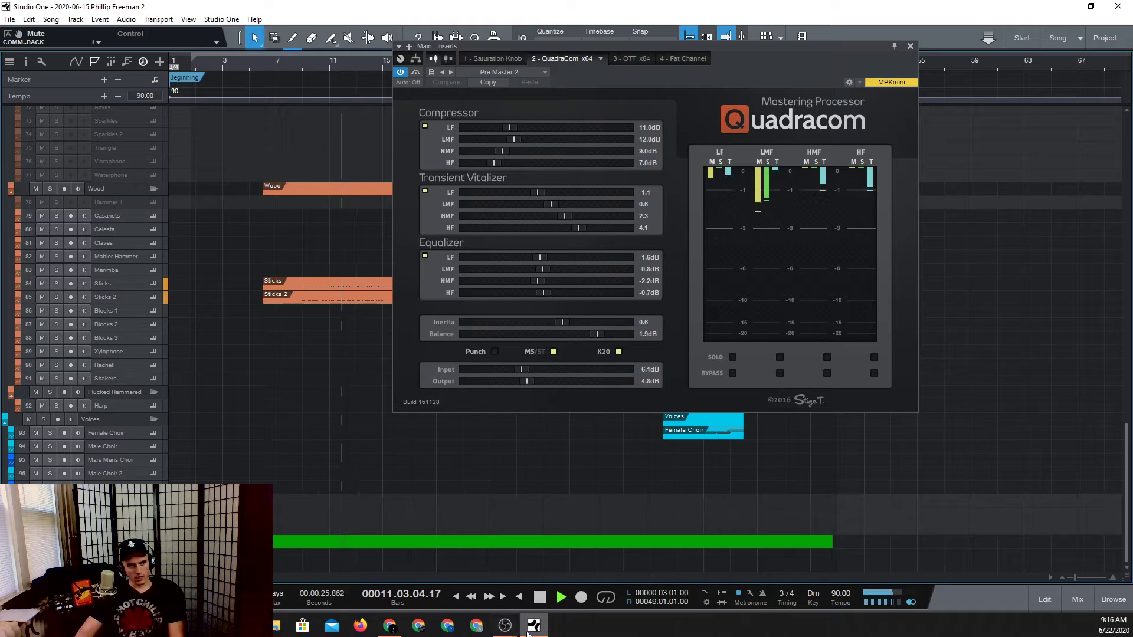
mouse_move(508, 632)
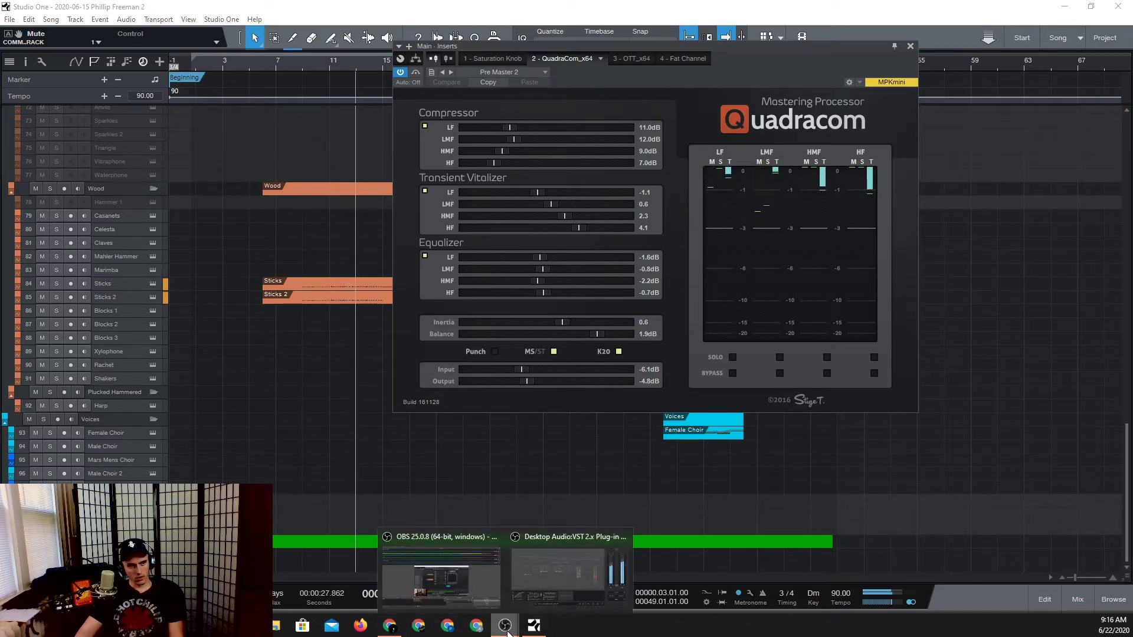
left_click(582, 552)
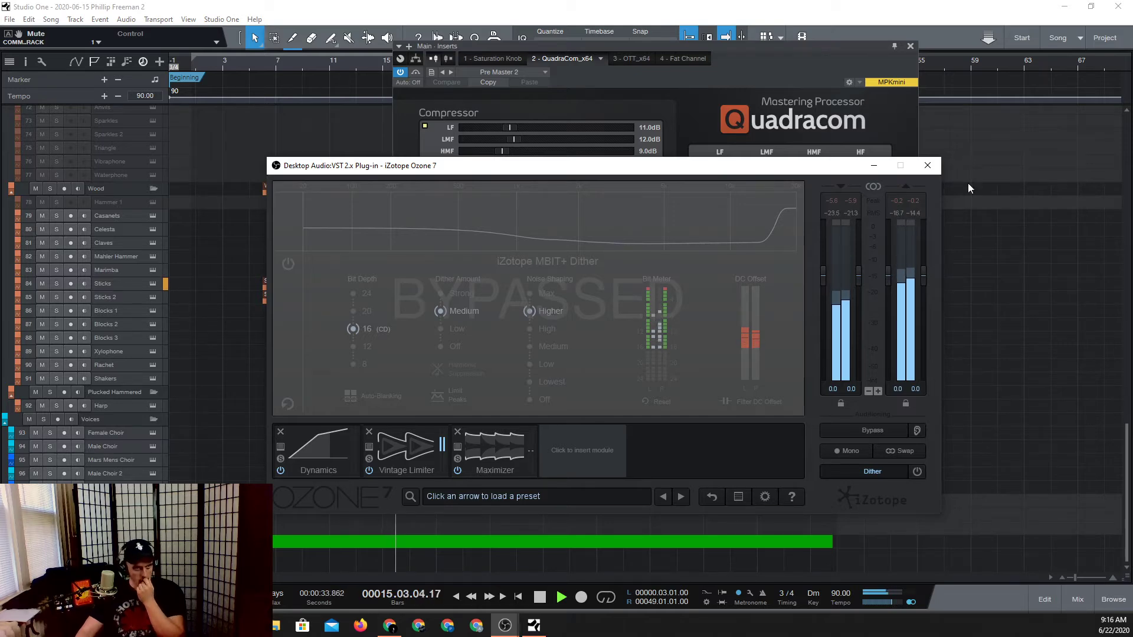
Close the Ozone 7 and QuadraCom windows and stop playback.
left_click(927, 165)
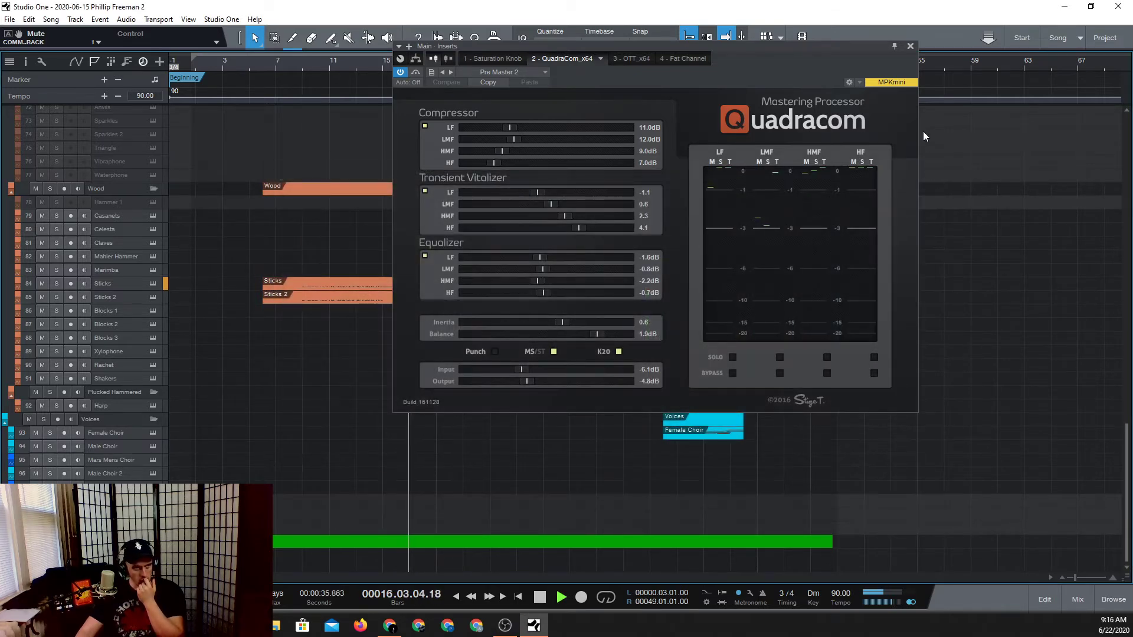
left_click(909, 47)
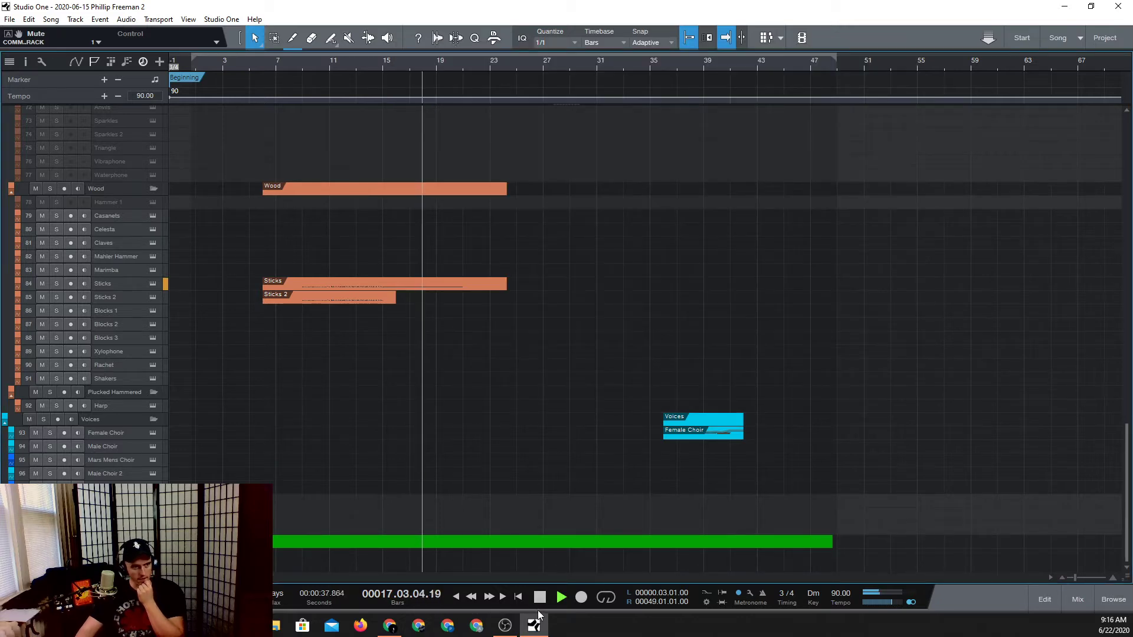
key("space")
Review the Fat Channel, OTT, Saturation Knob and QuadraCom inserts on the Main output in the console.
left_click(1077, 600)
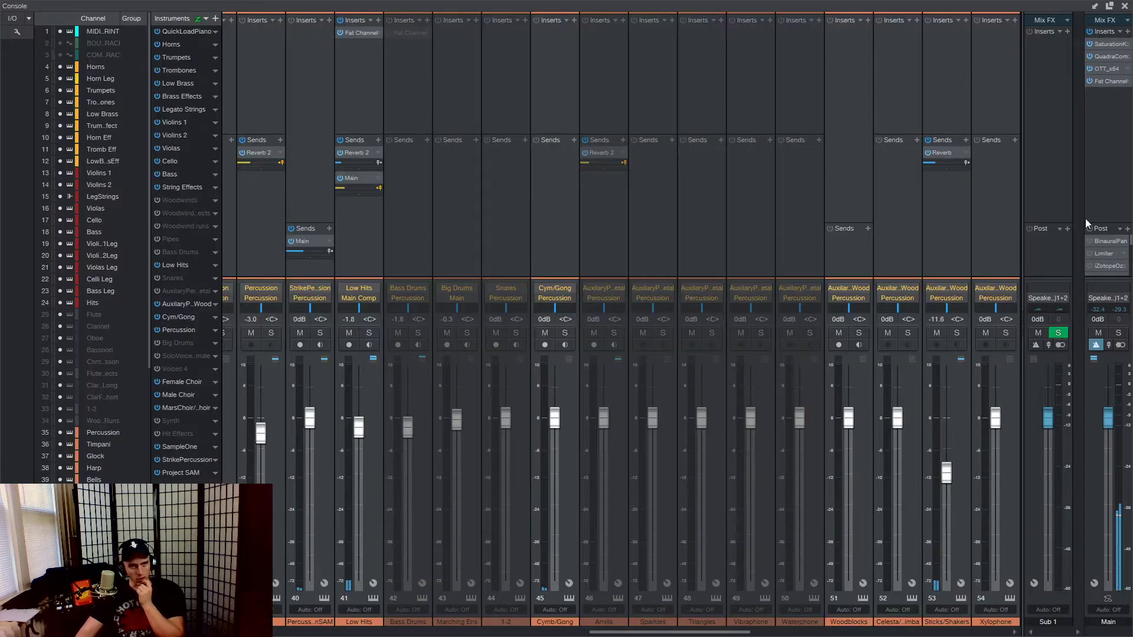
left_click(1105, 85)
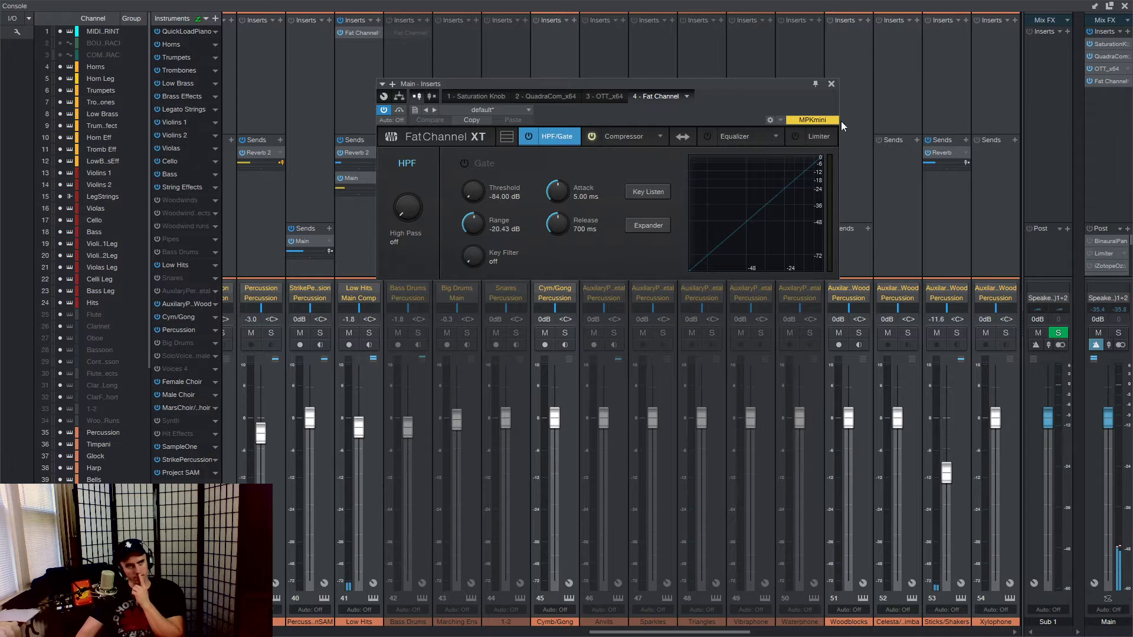
left_click(831, 83)
left_click(1104, 69)
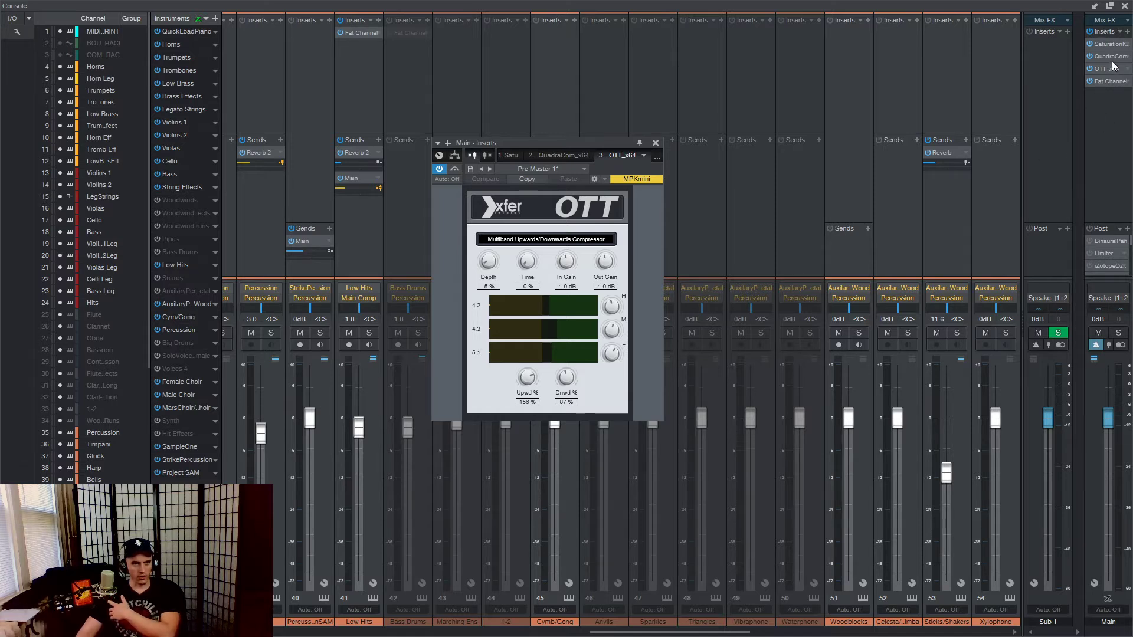
left_click(1103, 45)
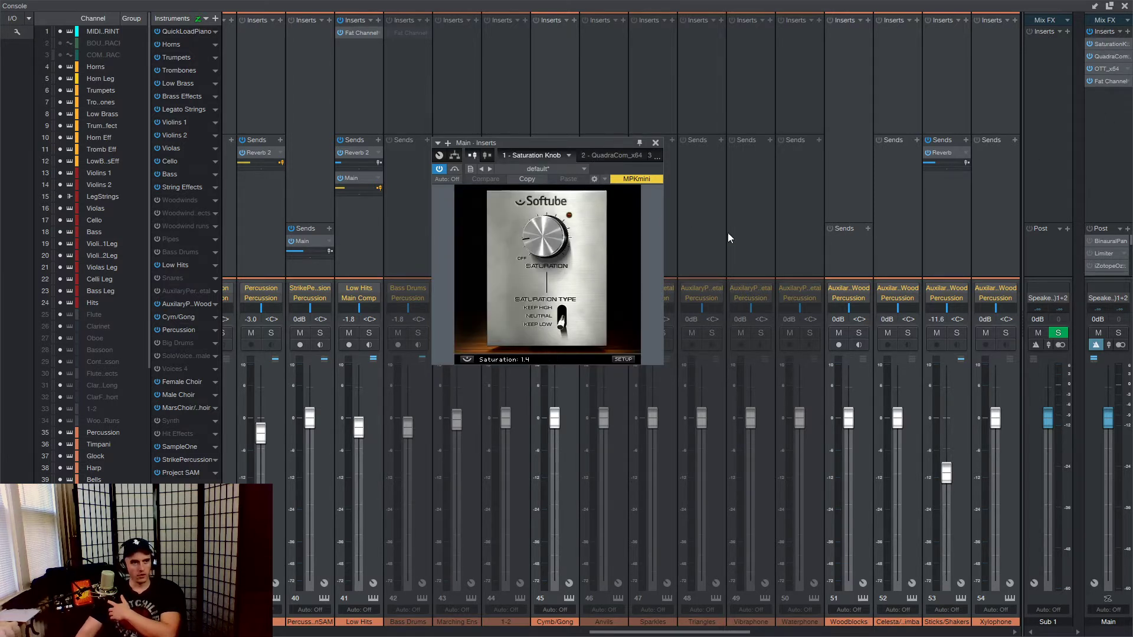
left_click(656, 143)
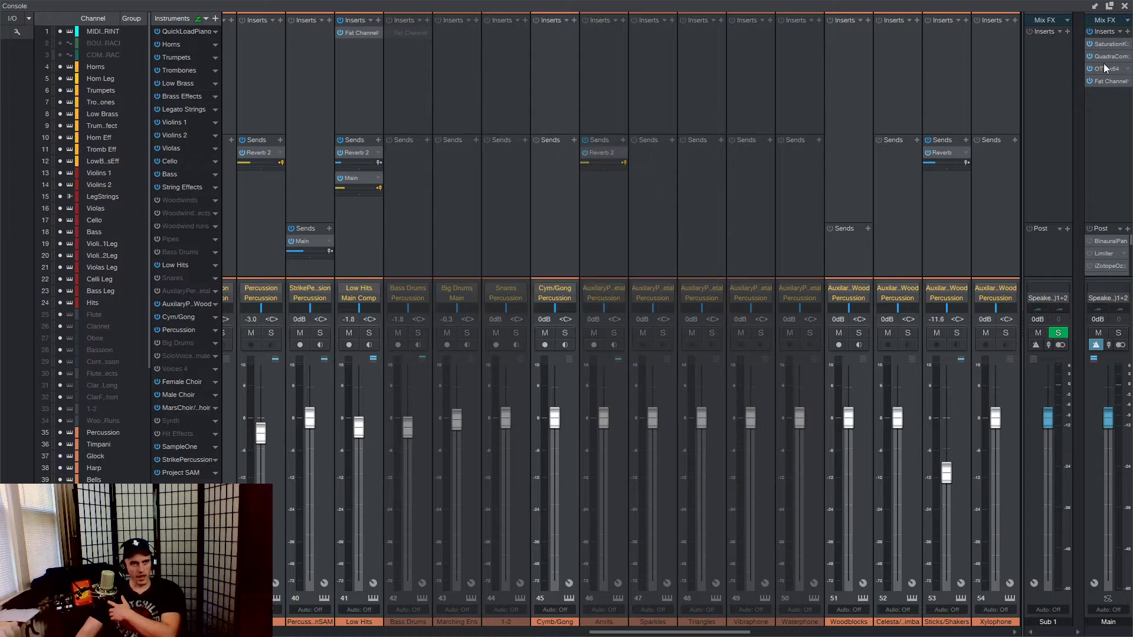
left_click(1105, 58)
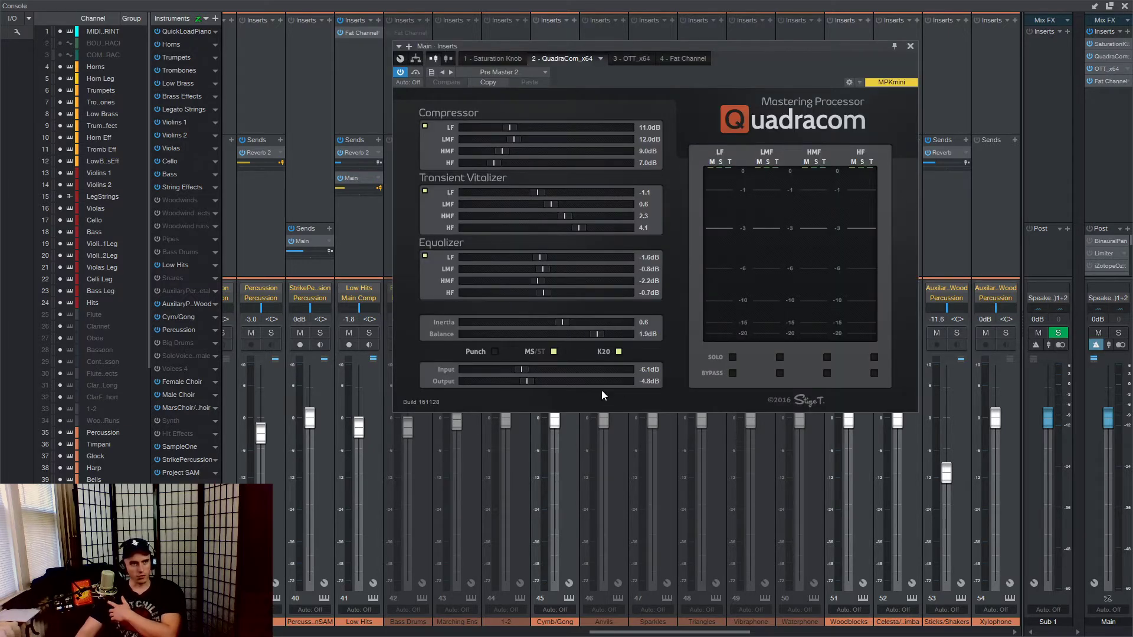
left_click(911, 46)
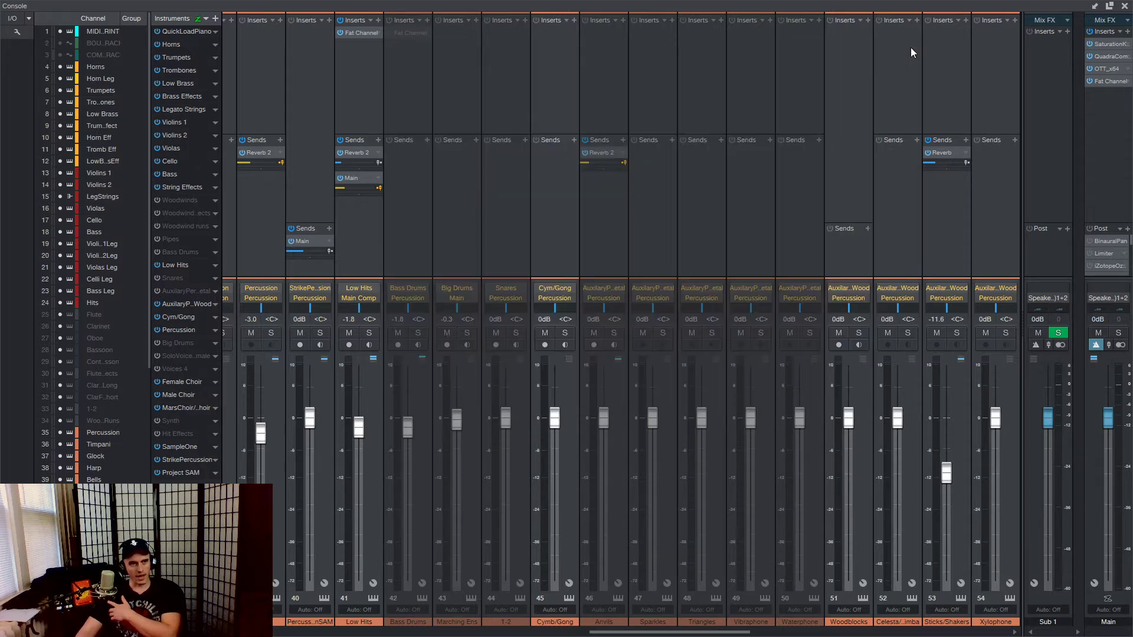
Bypass OTT and Fat Channel on the Main output, close the console and play the song from bar 6.
left_click(1089, 67)
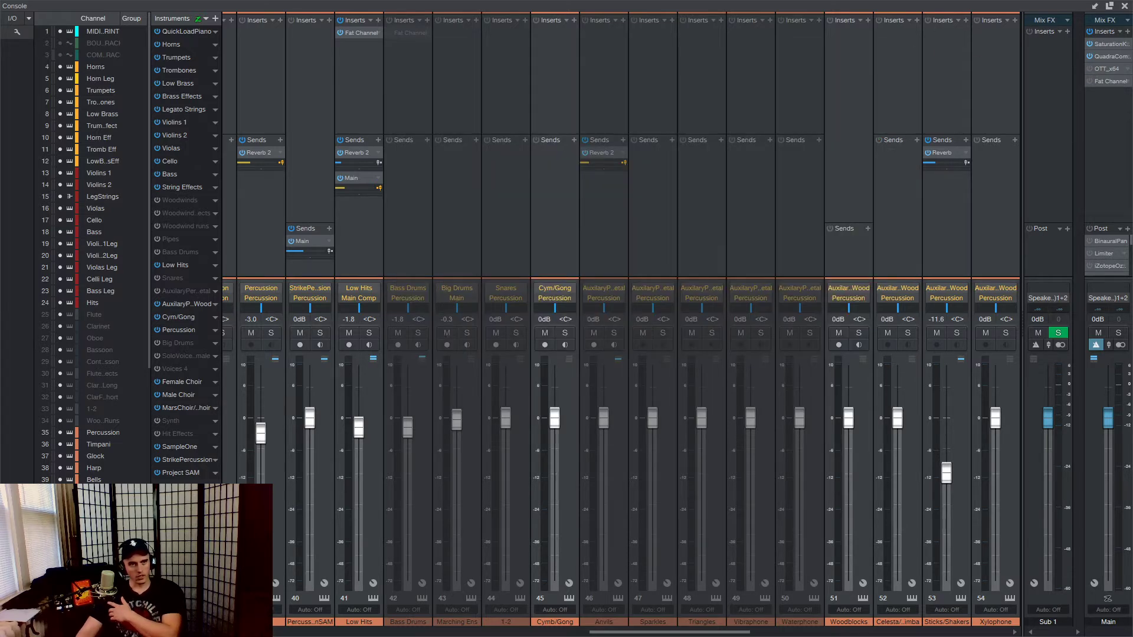
left_click(1124, 6)
left_click(266, 67)
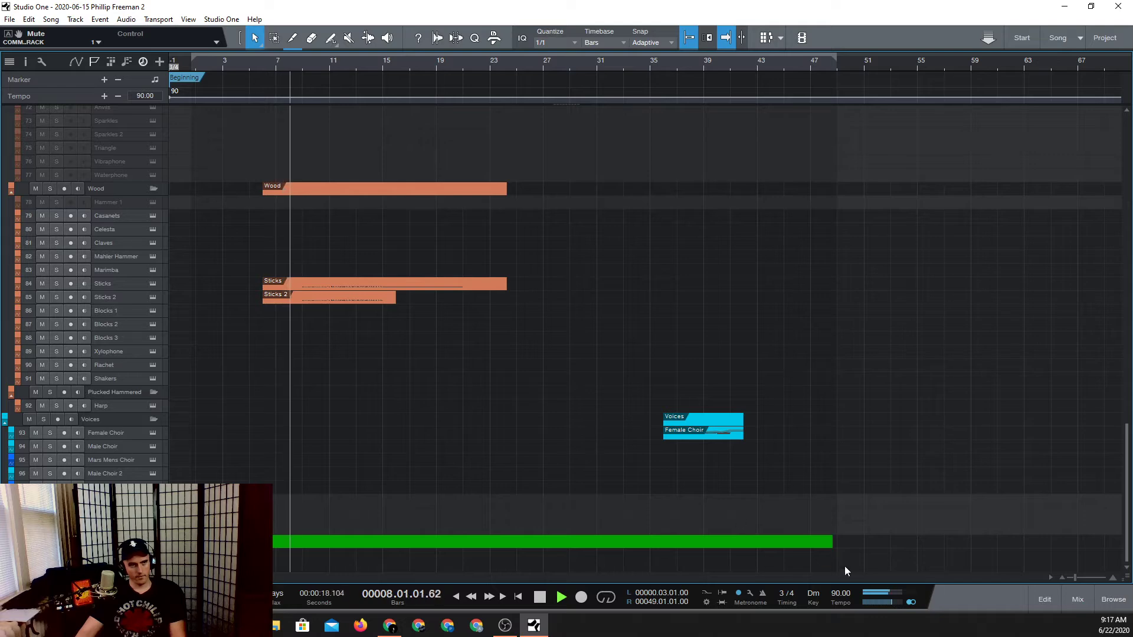
Re-enable OTT on the Main output during playback and check its low-band gain in the plug-in window.
left_click(1077, 600)
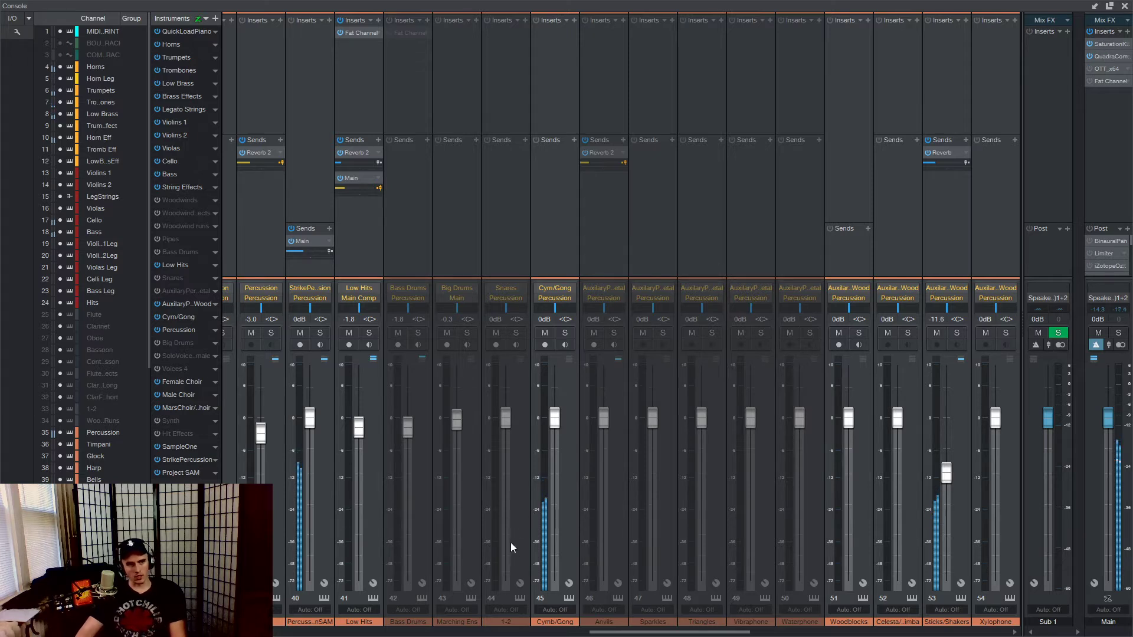
left_click_drag(723, 629, 664, 623)
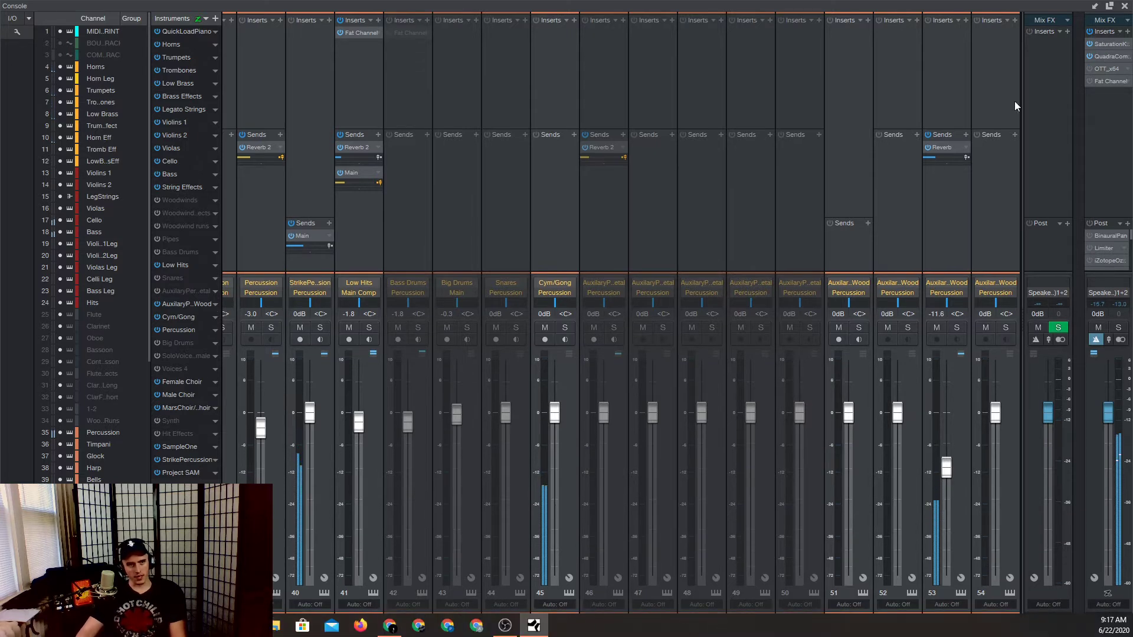
left_click(1089, 69)
left_click(1110, 69)
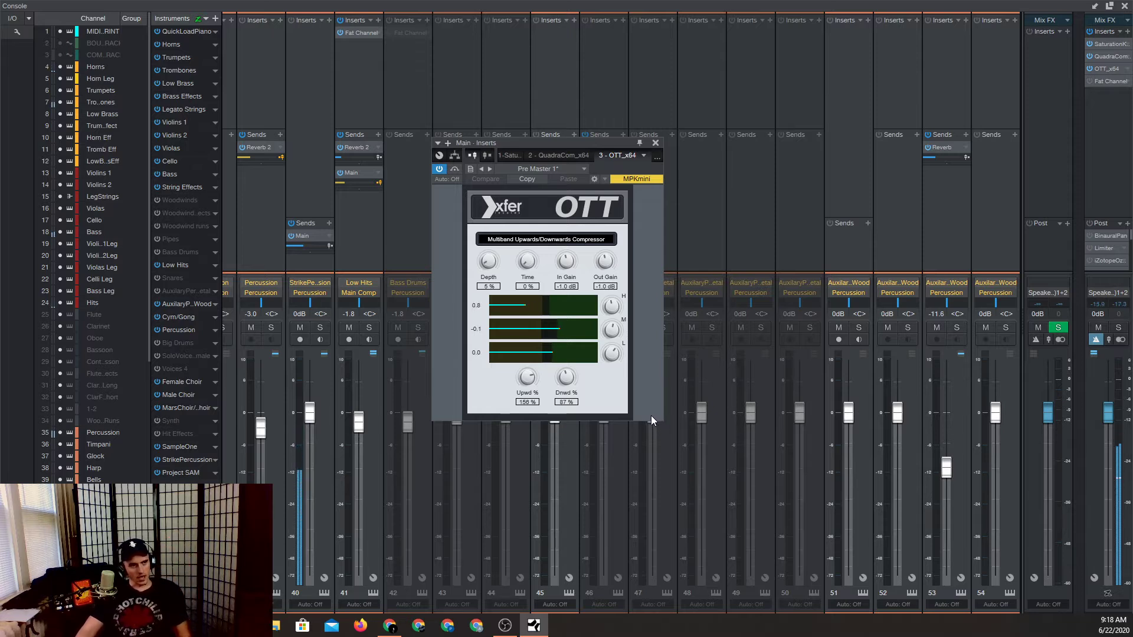
left_click(612, 357)
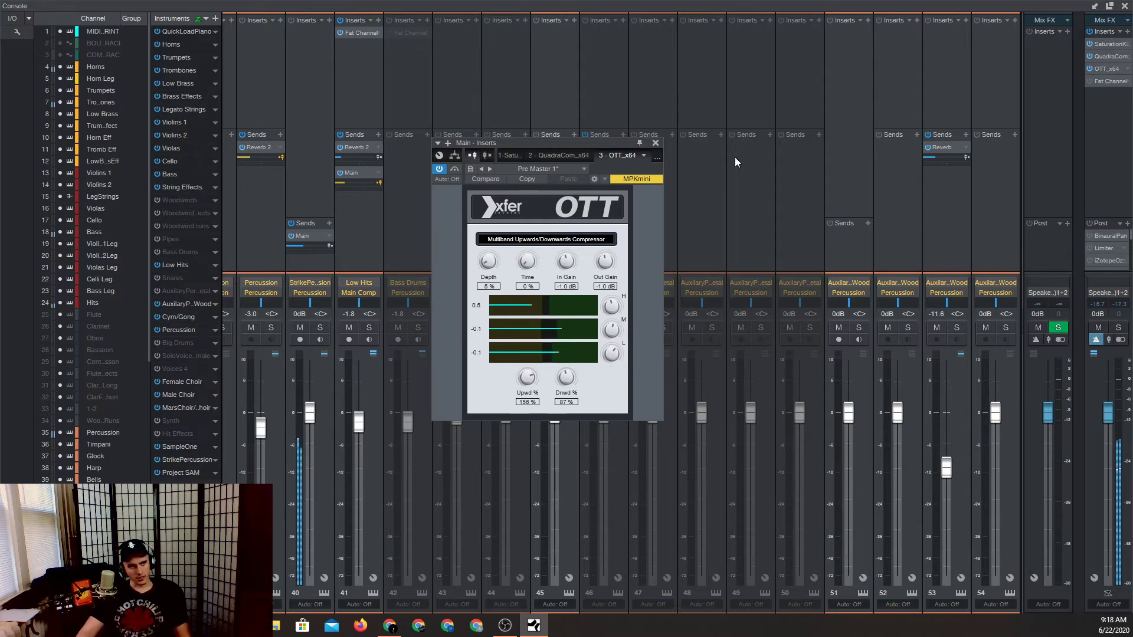
left_click(655, 143)
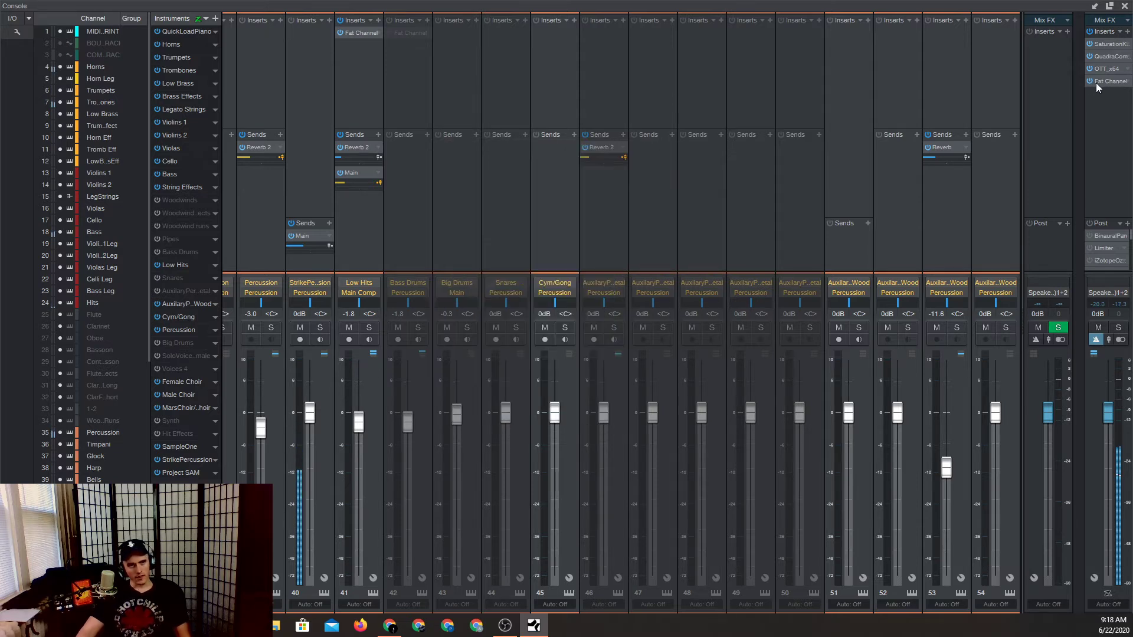
Re-enable Fat Channel on the Main output, show its Compressor page and audition the song from bar 6.
left_click(1111, 81)
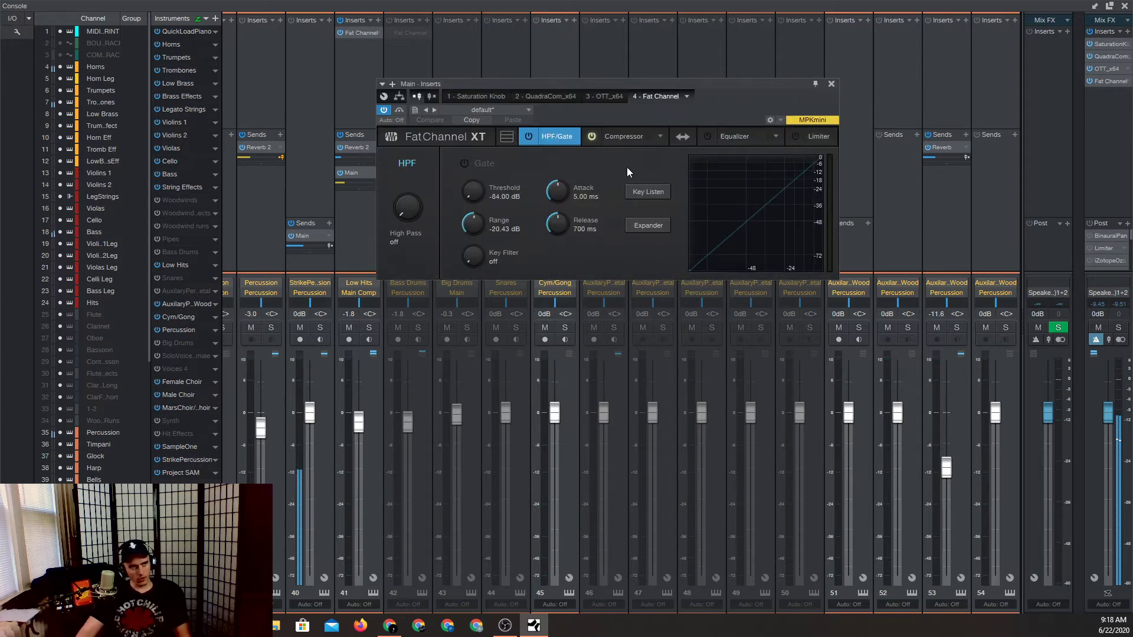
left_click(620, 138)
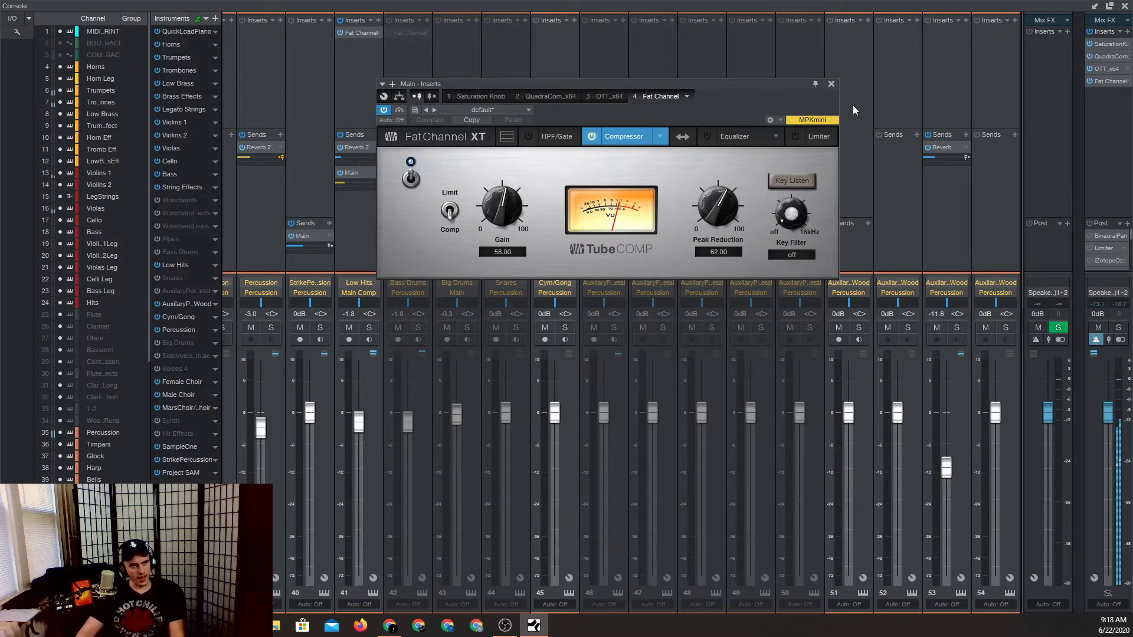
left_click(1125, 5)
left_click(262, 62)
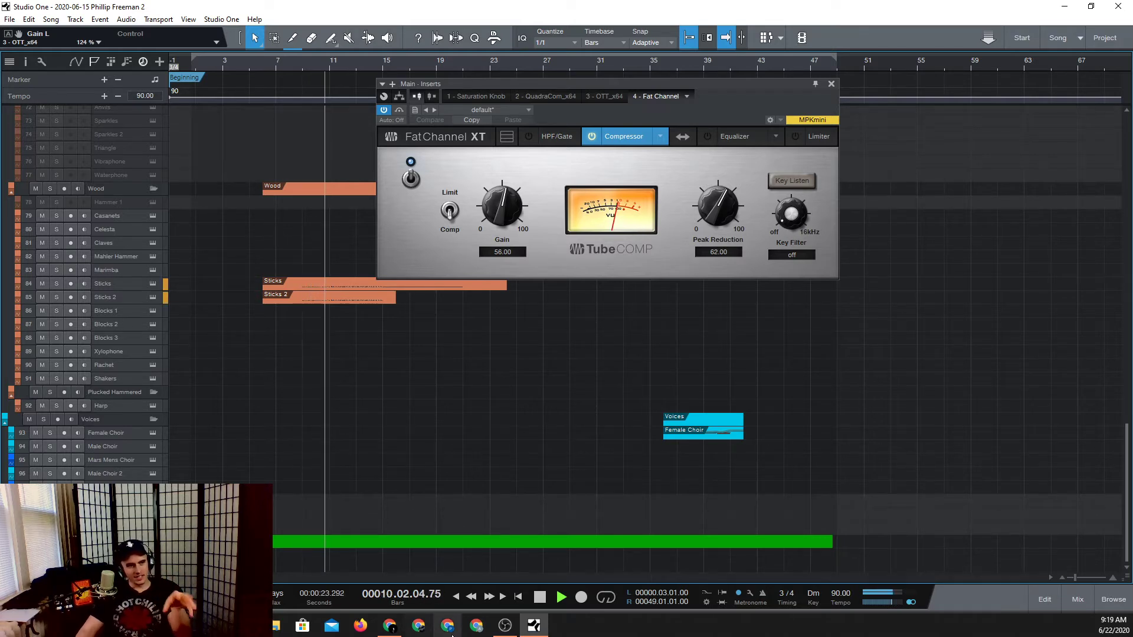
key("space")
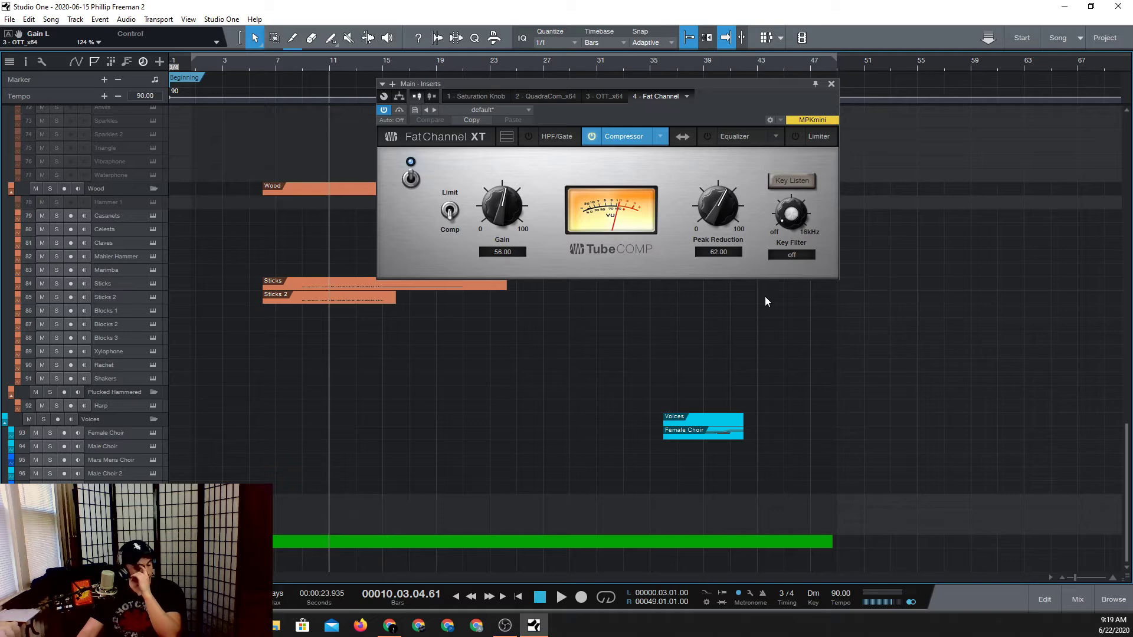
Bypass QuadraCom, OTT and Fat Channel on the Main output and review the Saturation Knob settings.
left_click(831, 84)
left_click(1079, 603)
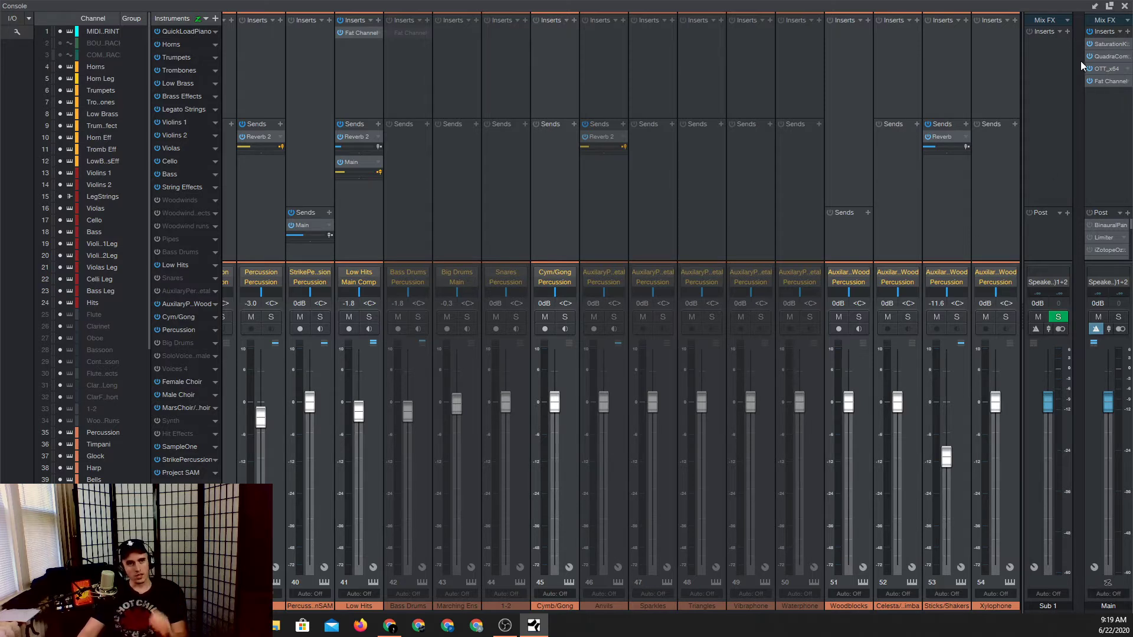
left_click(1106, 43)
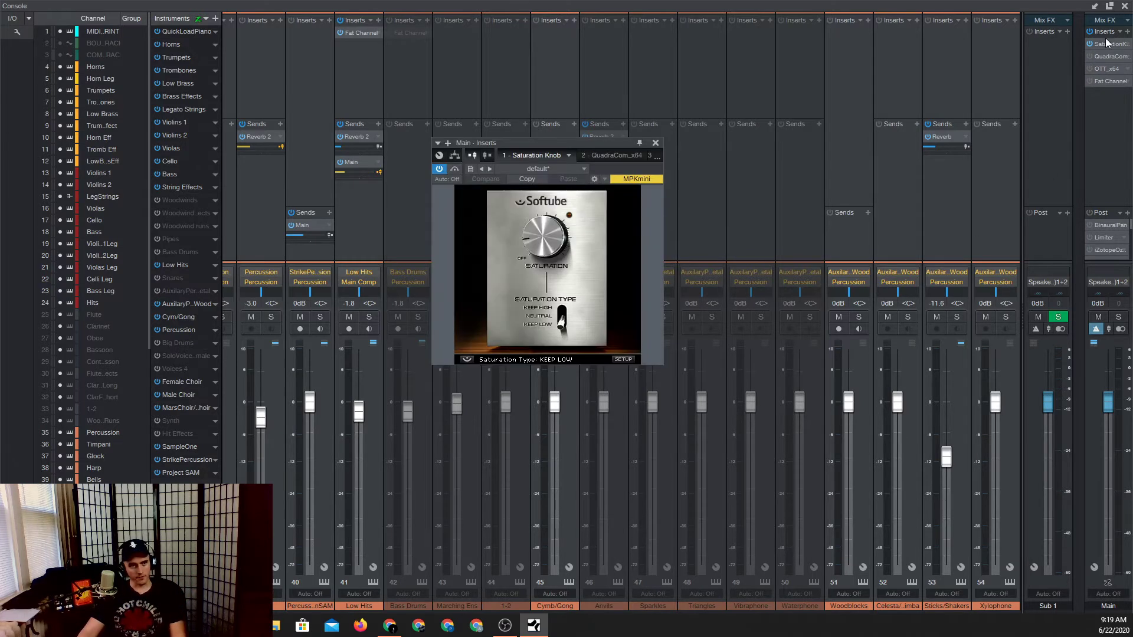
left_click(656, 143)
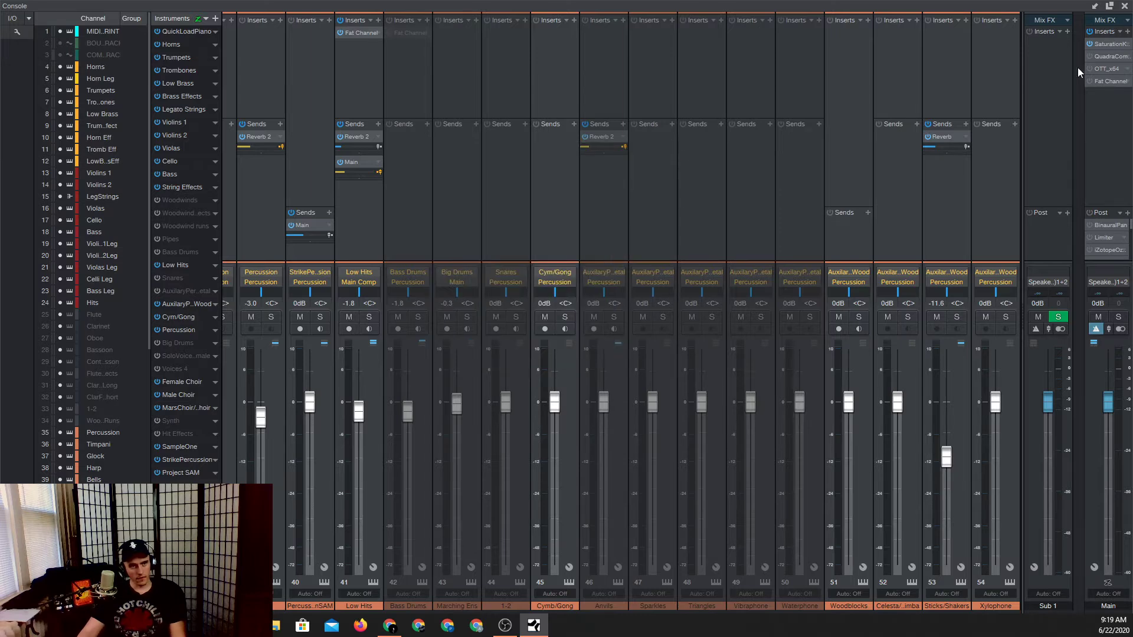
Re-enable QuadraCom and OTT on the Main output one after the other, reviewing each plug-in's settings.
left_click(1096, 56)
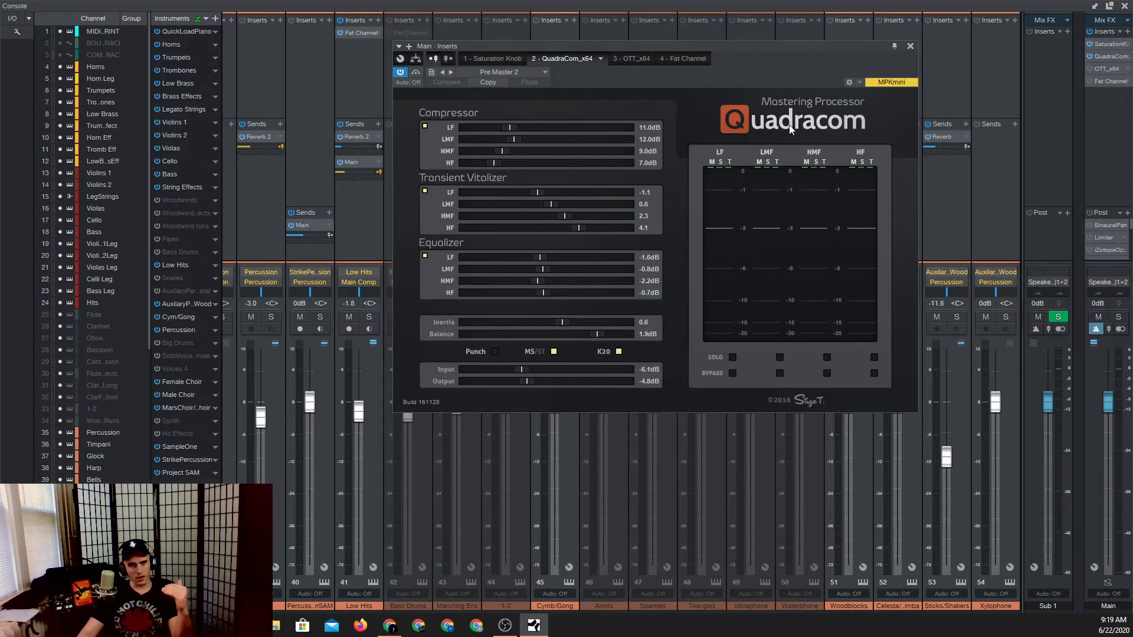
left_click(910, 46)
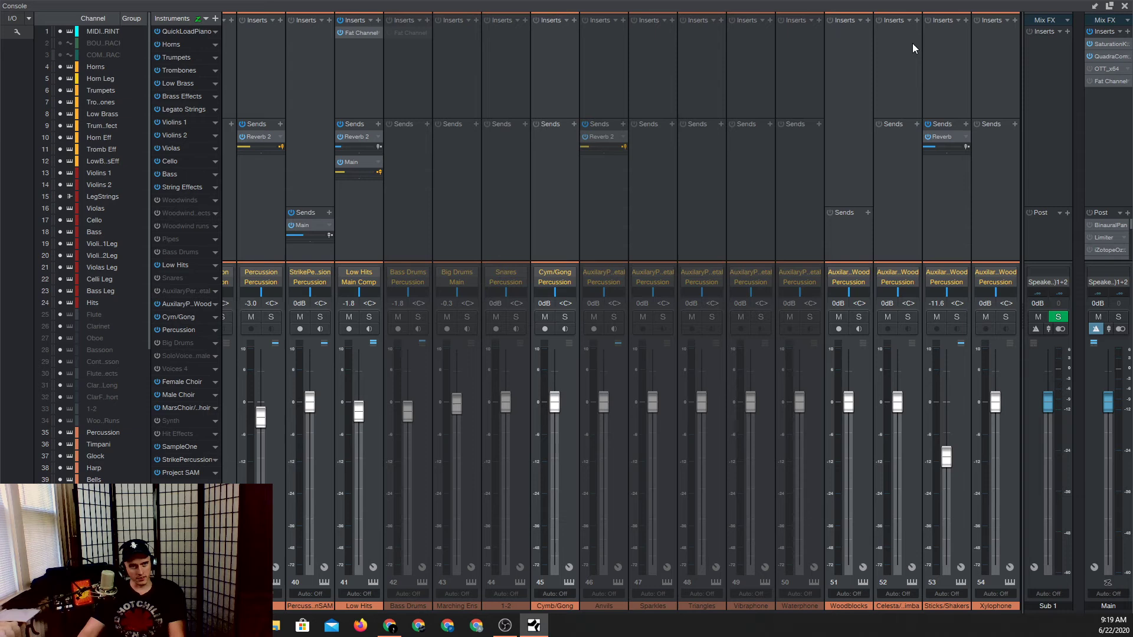
left_click(1098, 70)
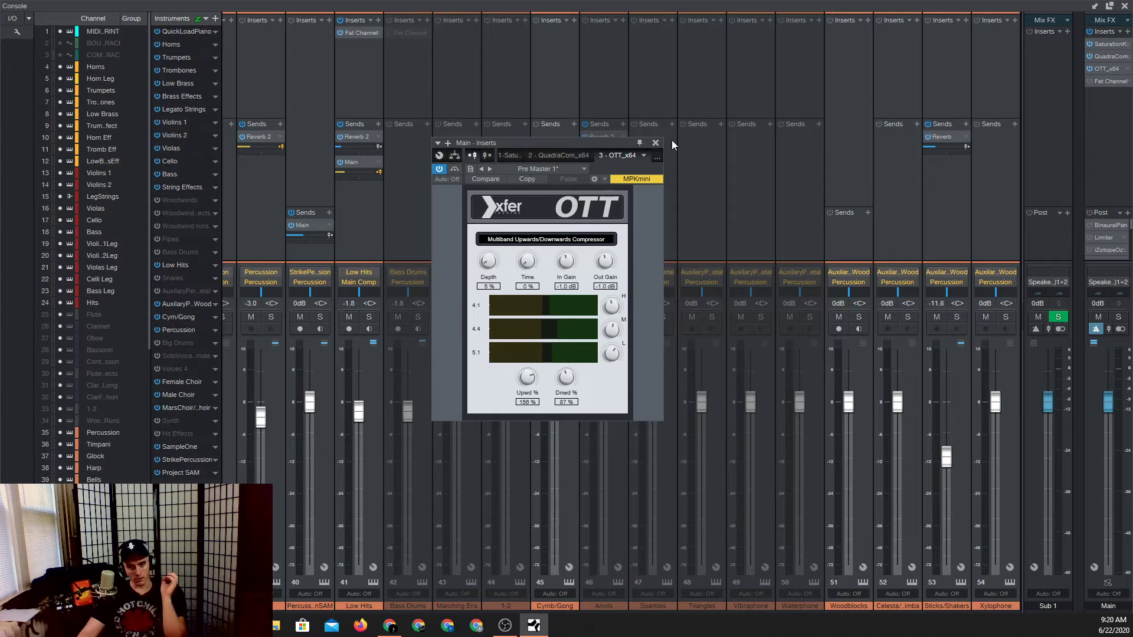
left_click(655, 143)
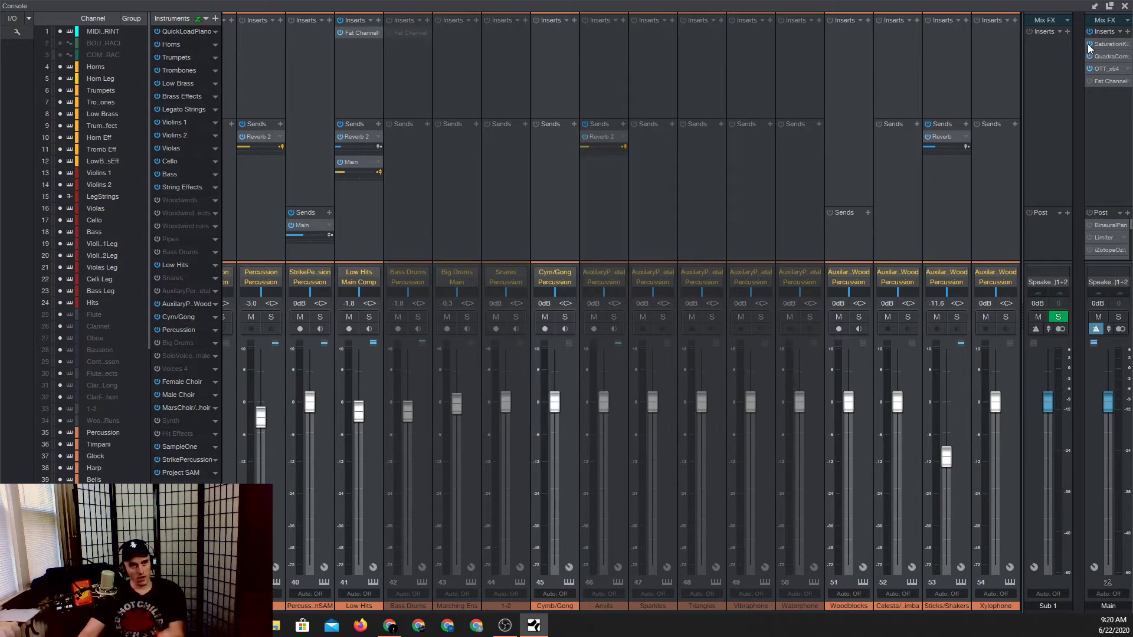
Re-enable Fat Channel on the Main output and review its Tube Comp compressor settings.
left_click(1101, 57)
left_click(909, 46)
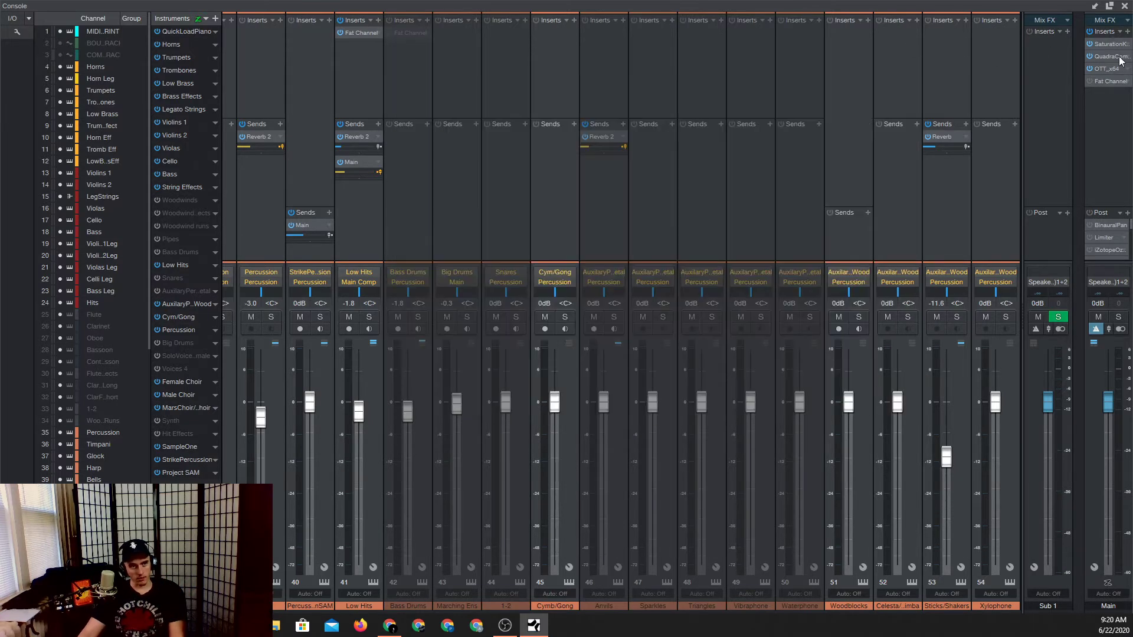
left_click(1089, 81)
left_click(1104, 81)
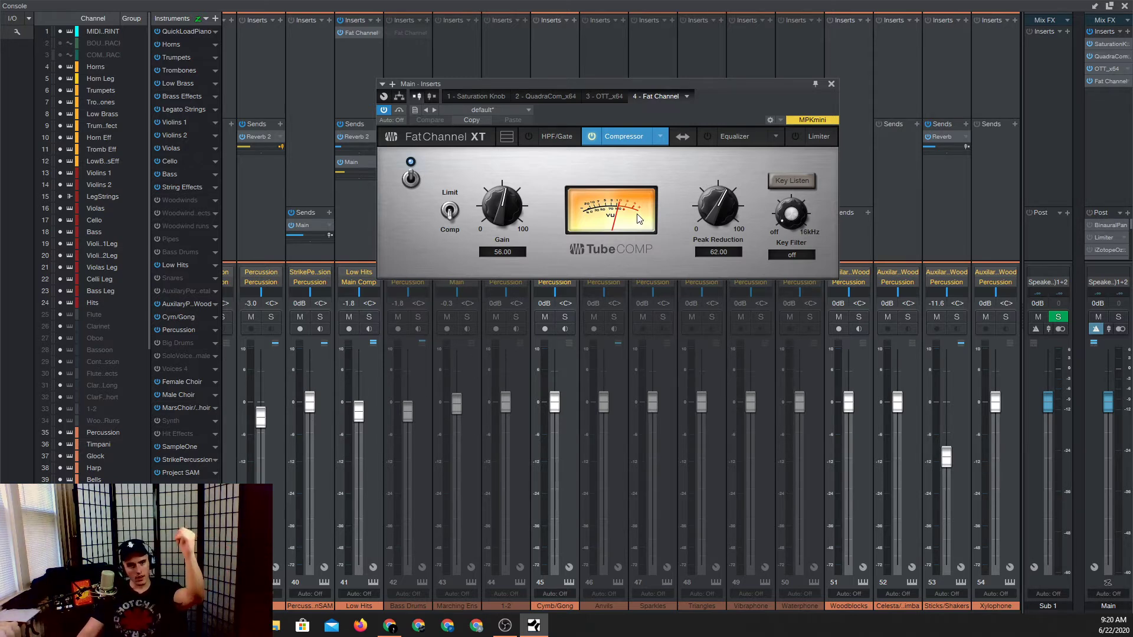
left_click(831, 85)
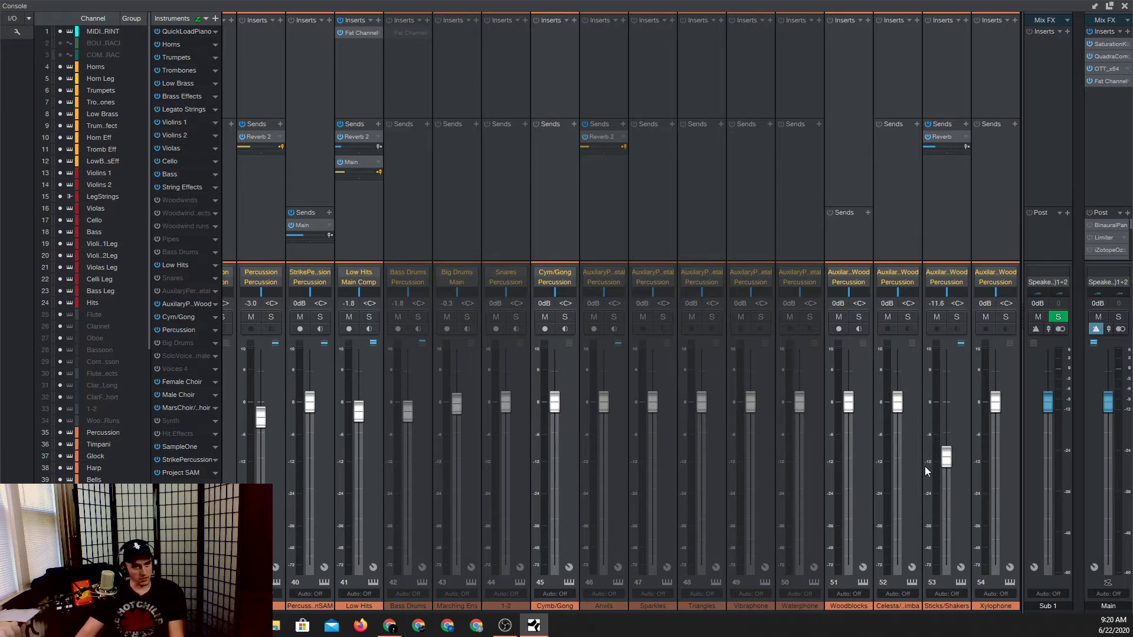
Open the Phase Meter in the Main output's post-fader chain and watch it while auditioning the song.
scroll(1106, 239, "down", 3)
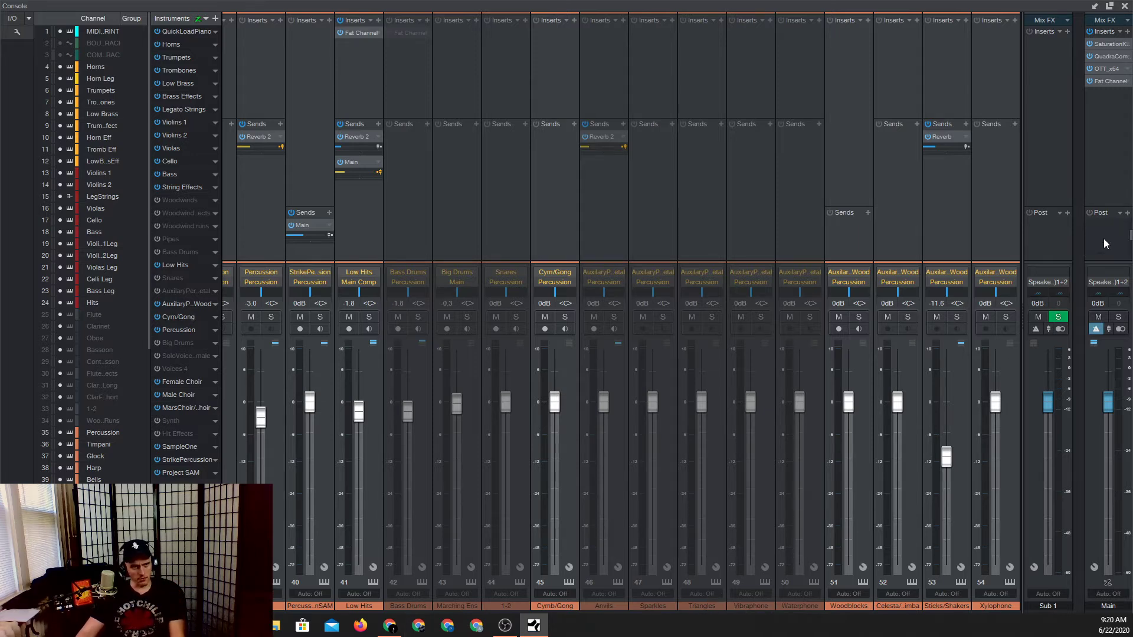
scroll(1105, 242, "up", 3)
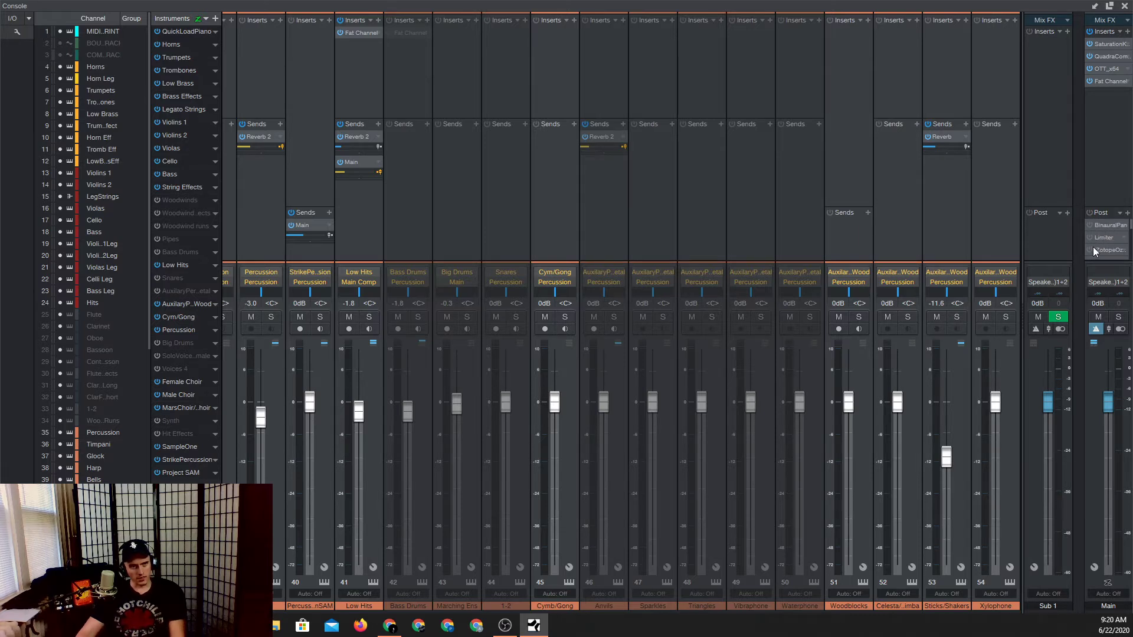
scroll(1093, 246, "down", 3)
left_click(1092, 229)
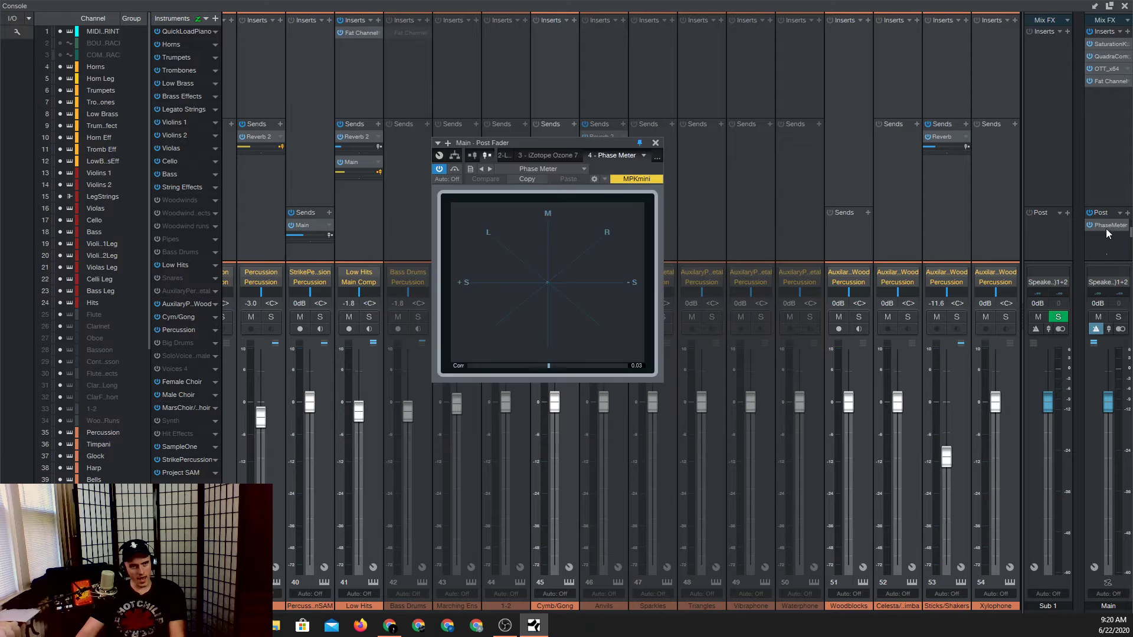
left_click(1124, 5)
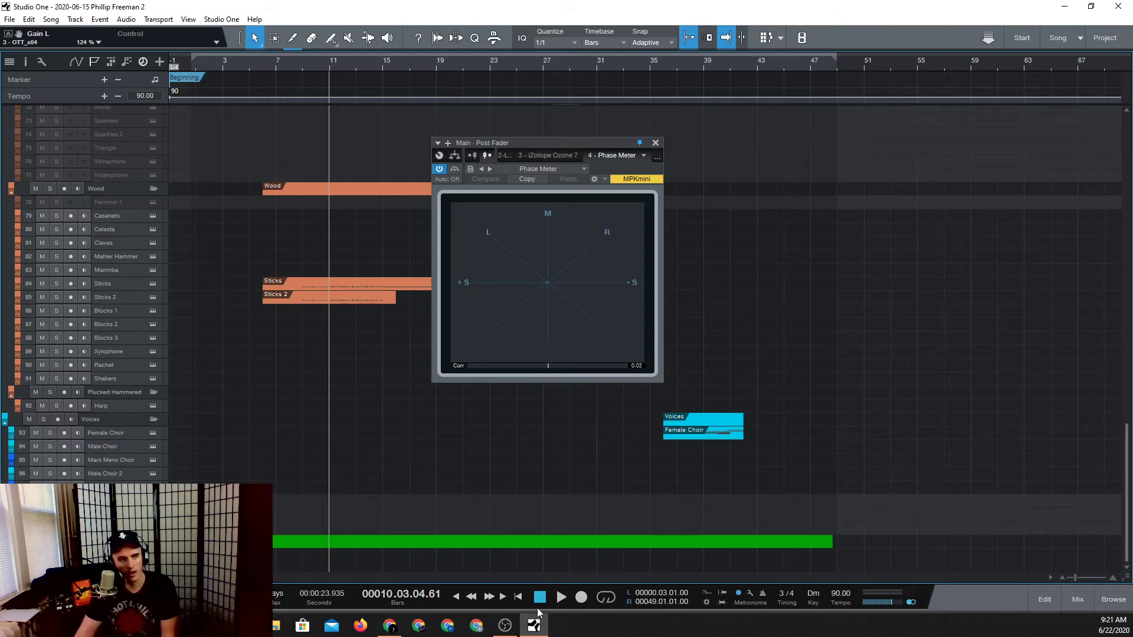
left_click(562, 597)
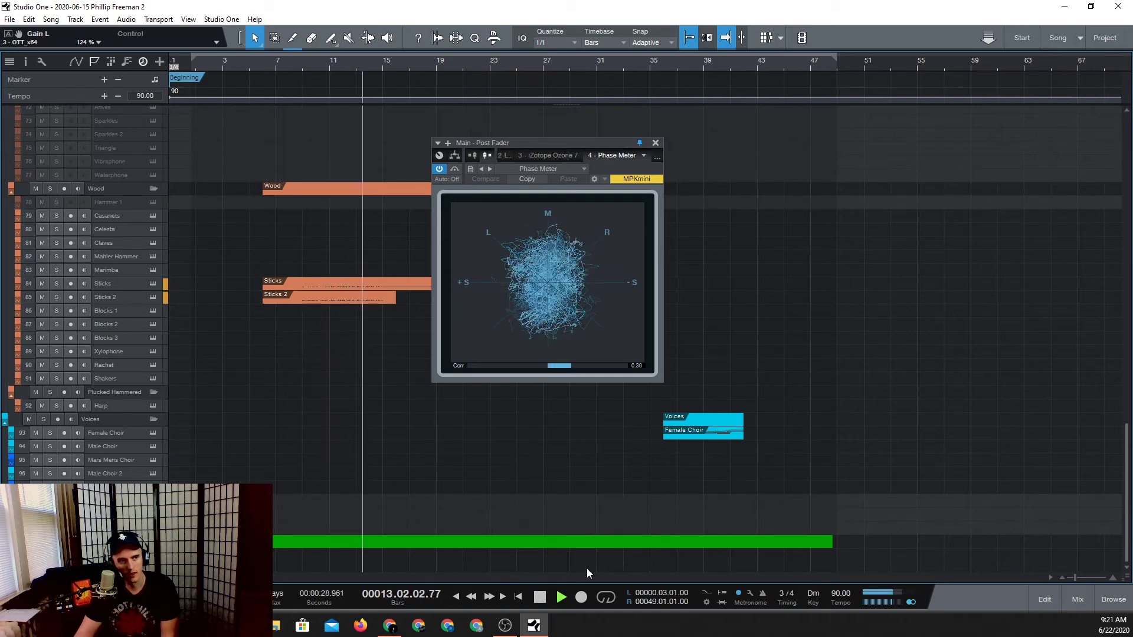
left_click(543, 598)
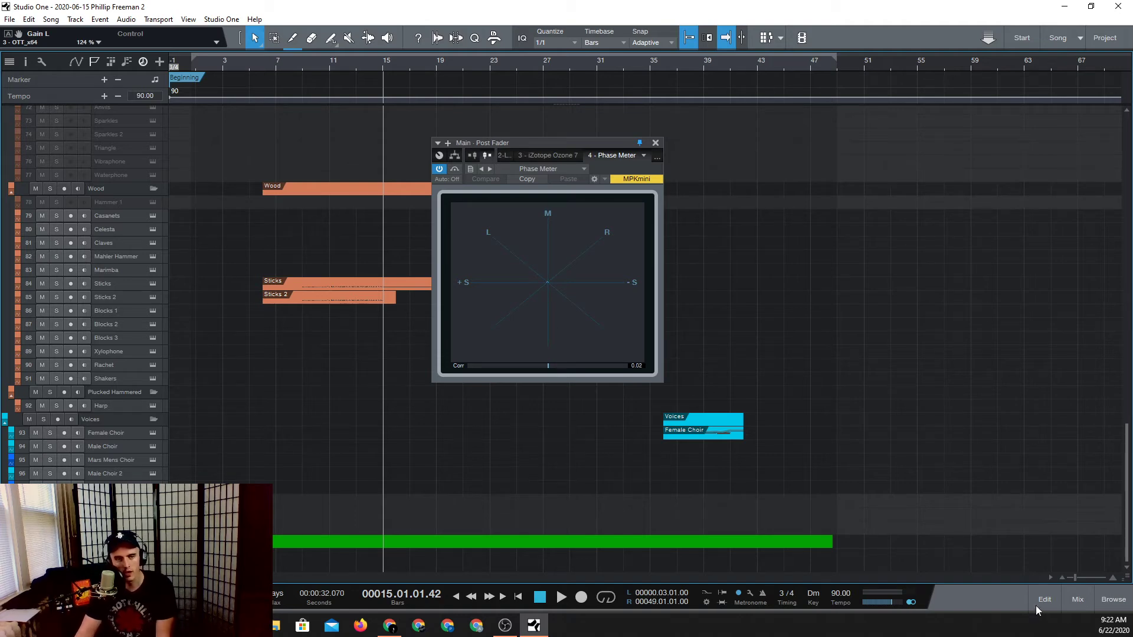
Enable the post-fader Binaural Pan on the Main output in the console and review its width setting.
left_click(1078, 600)
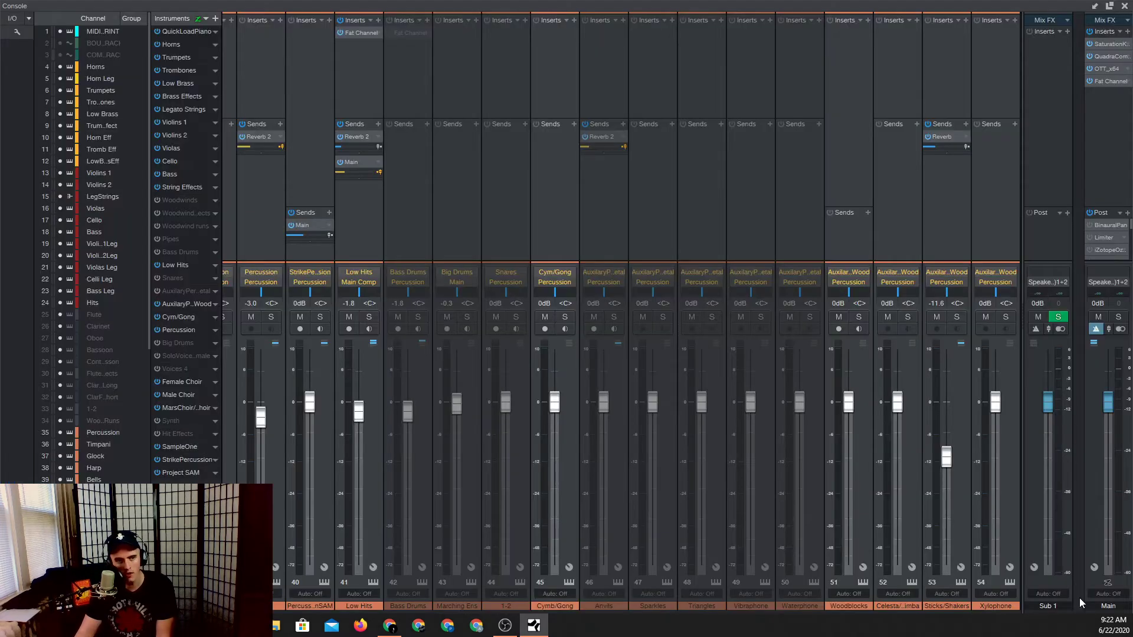
left_click(1089, 225)
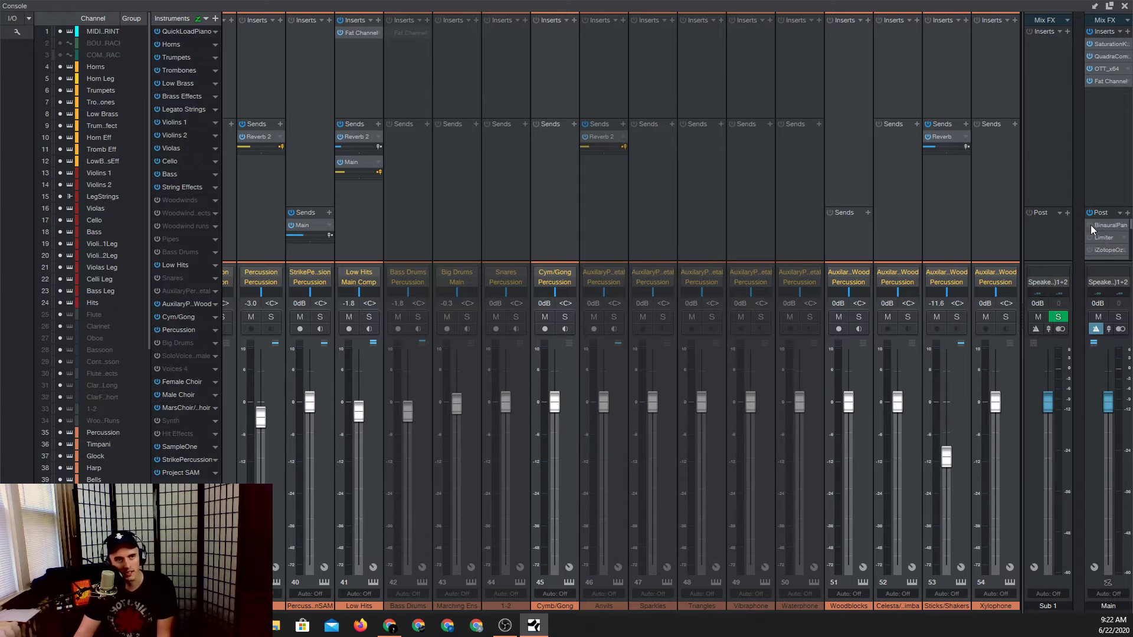
double_click(1107, 225)
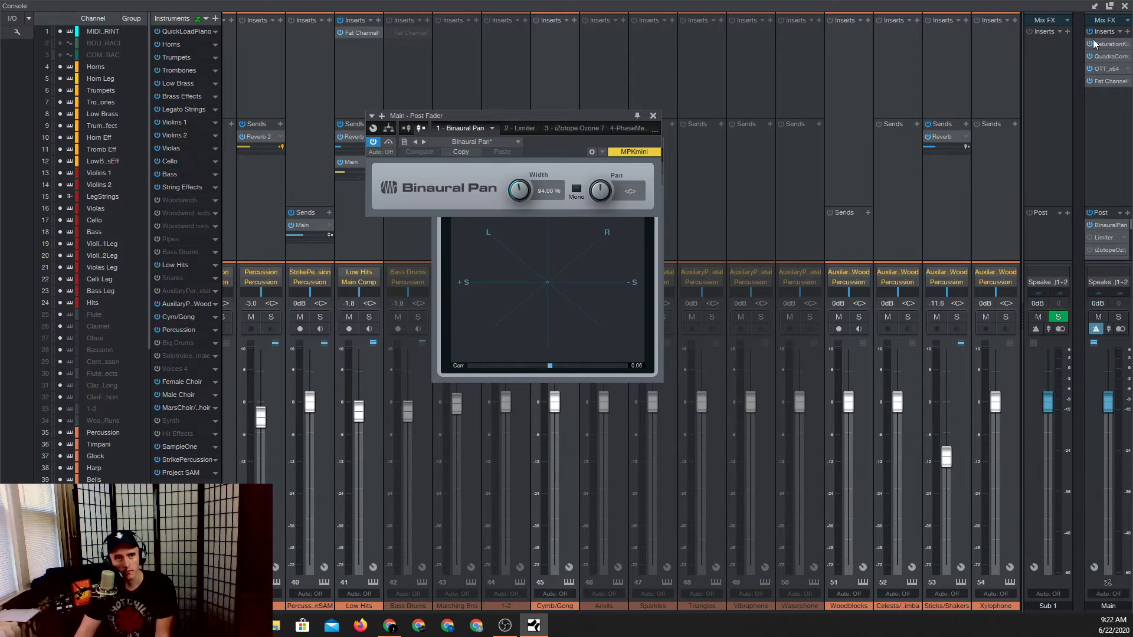
left_click(653, 116)
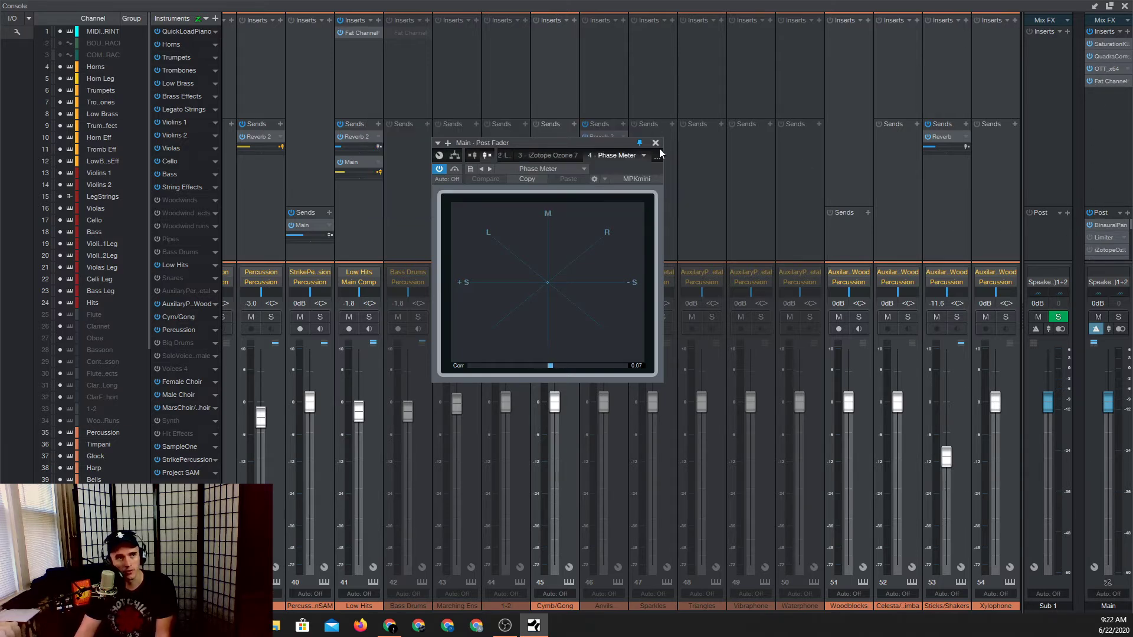
Copy Binaural Pan to the start of the Main output's inserts, review it there, and remove the copy.
left_click_drag(1111, 225, 1104, 40)
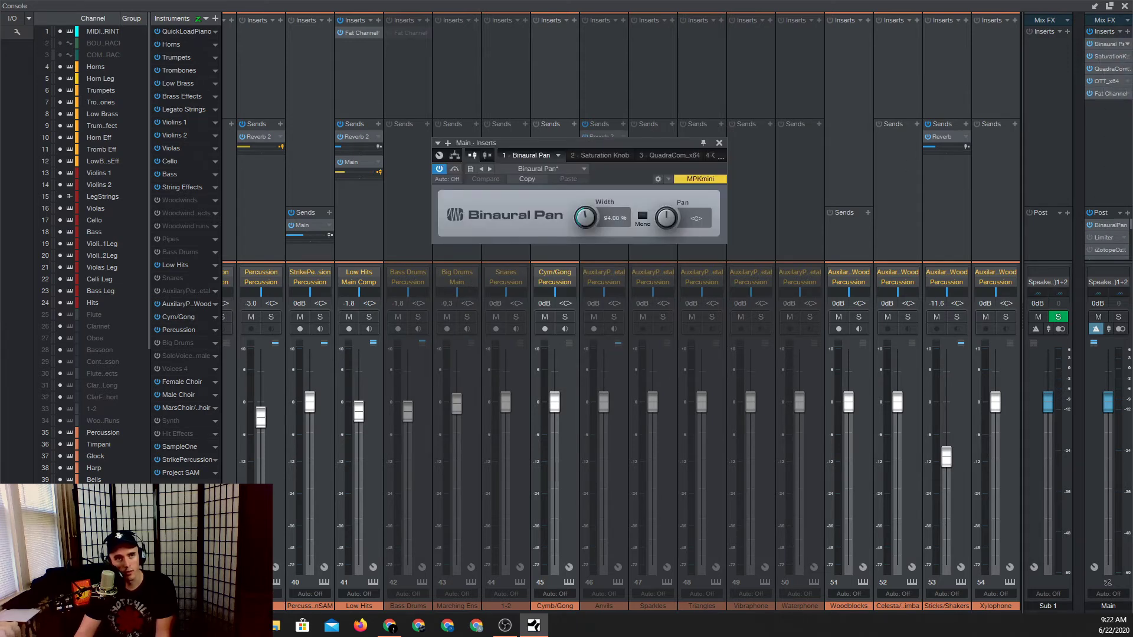
left_click(719, 143)
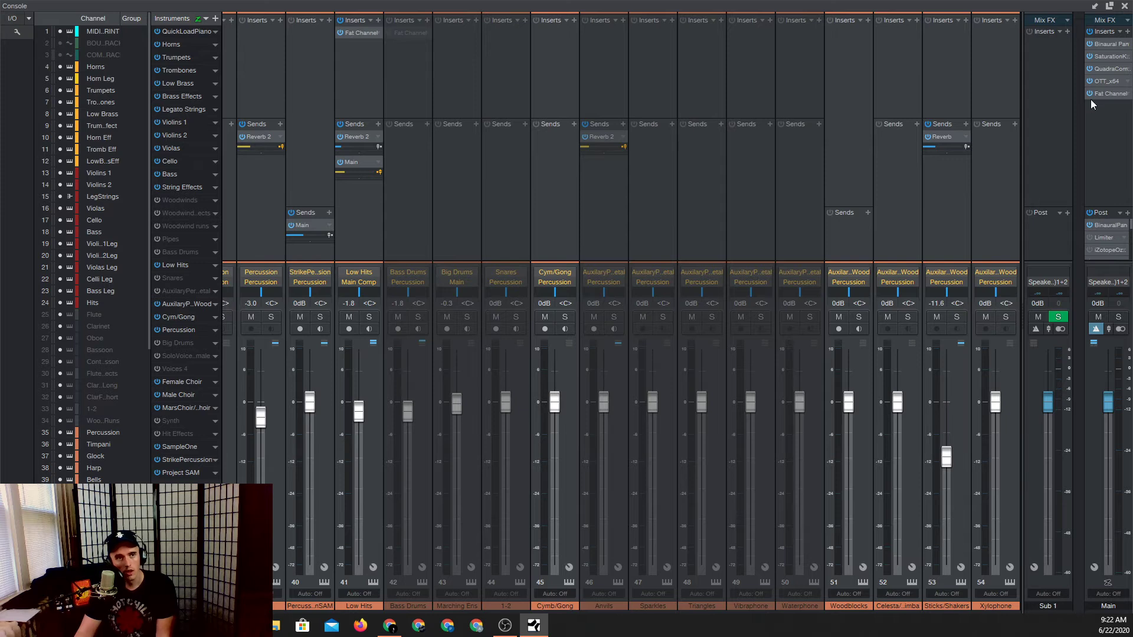
double_click(1112, 43)
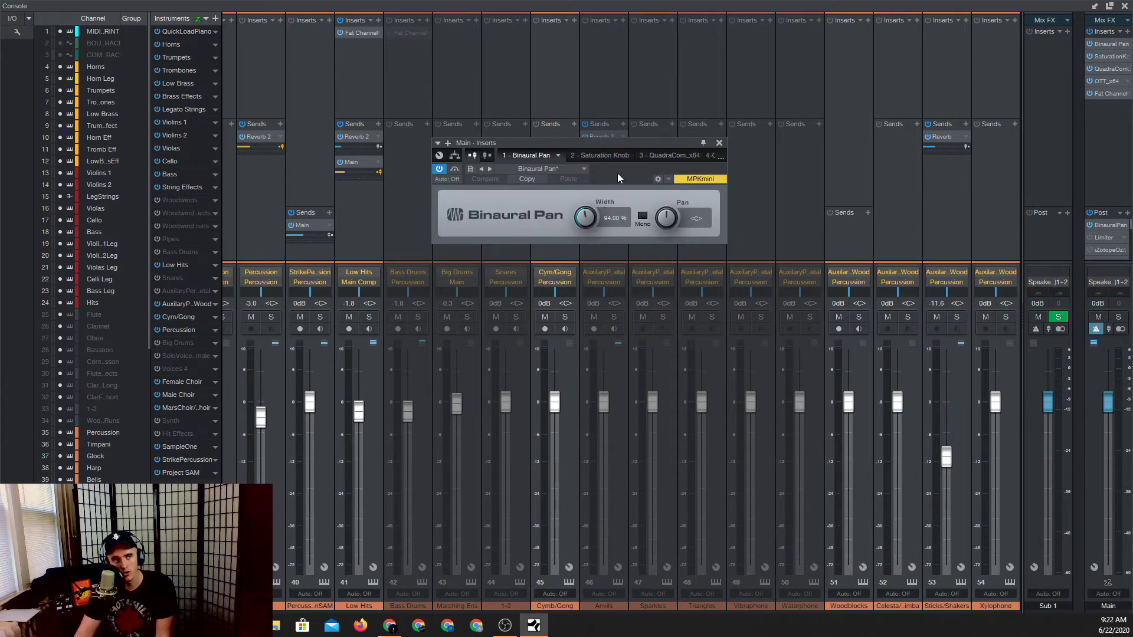
left_click(718, 143)
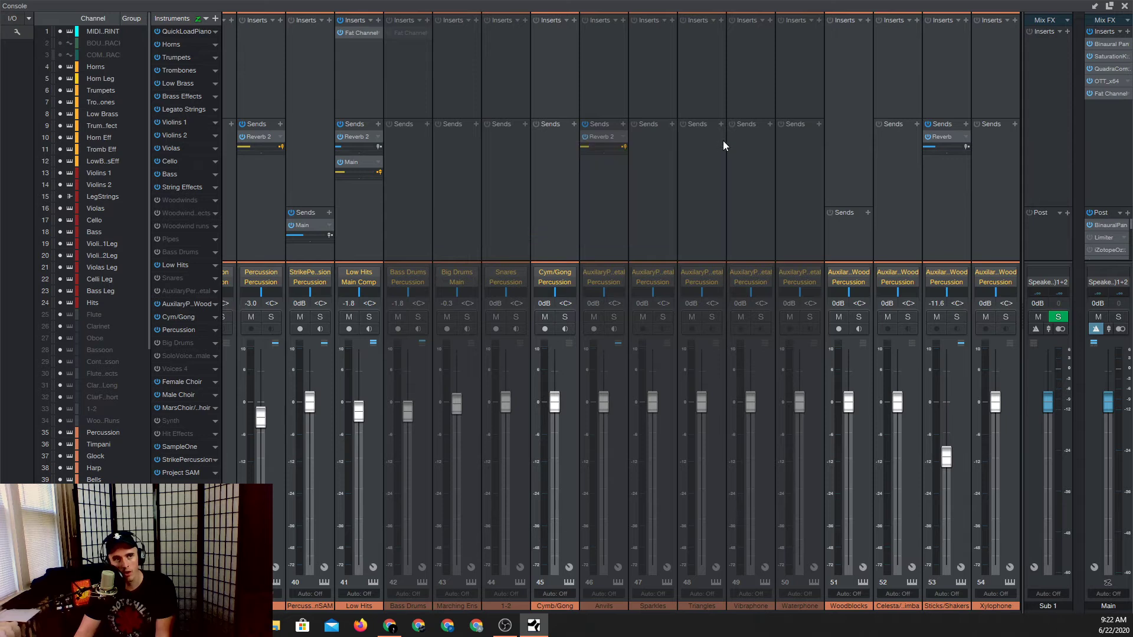
right_click(1089, 42)
left_click(1037, 157)
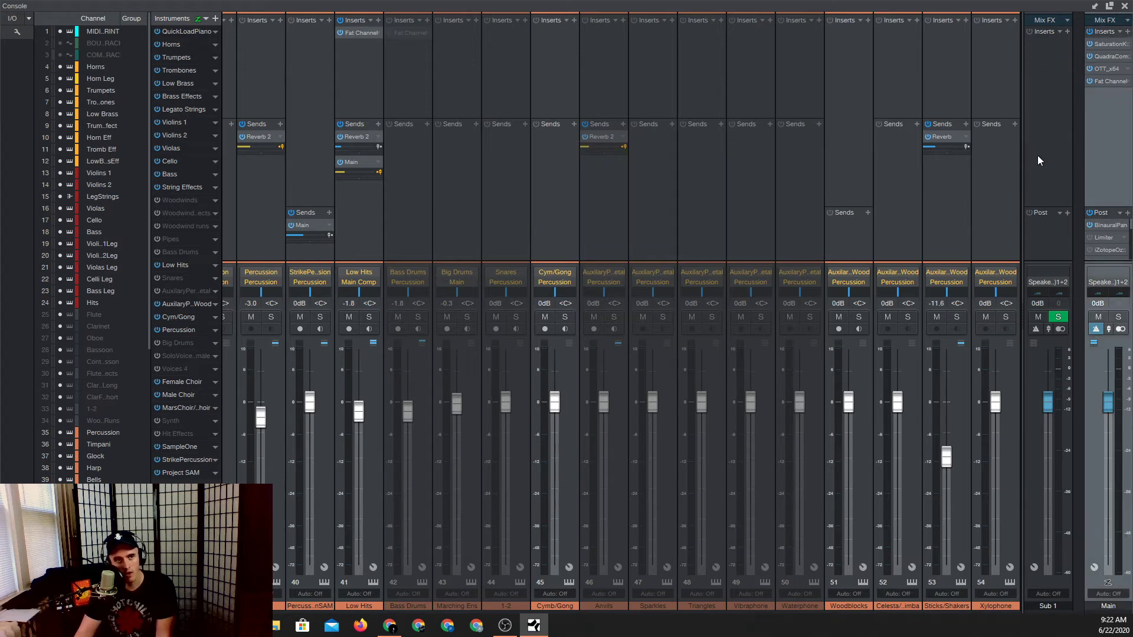
Reopen the Main output's Phase Meter, watch it during playback from about bar 19, and close it.
scroll(1091, 229, "down", 1)
scroll(1092, 225, "up", 1)
scroll(1092, 226, "down", 2)
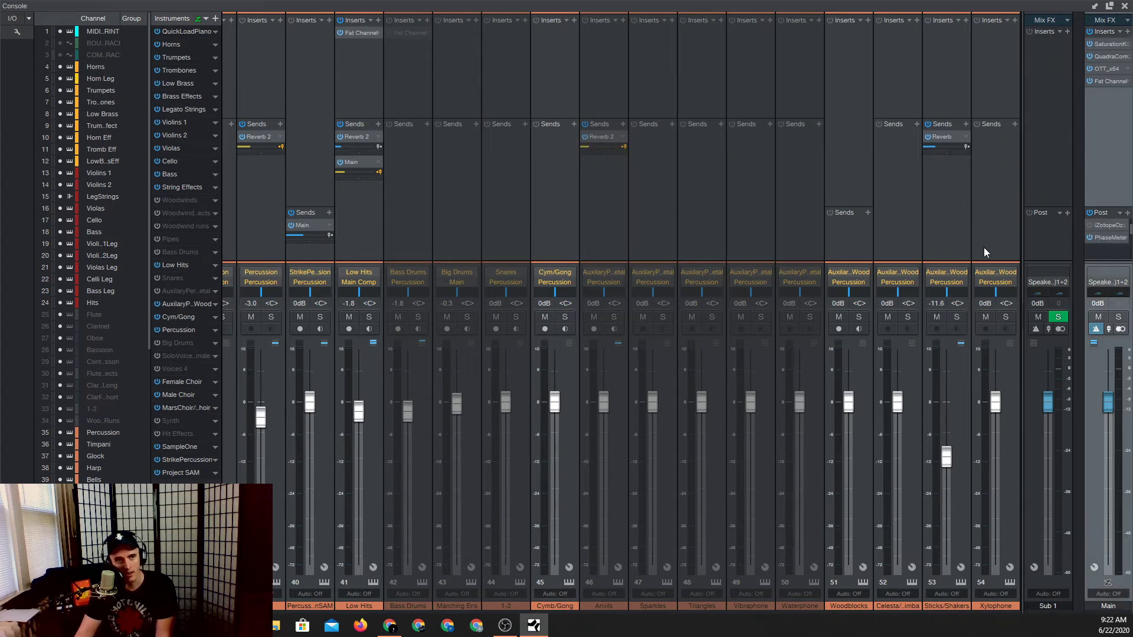
left_click(1109, 238)
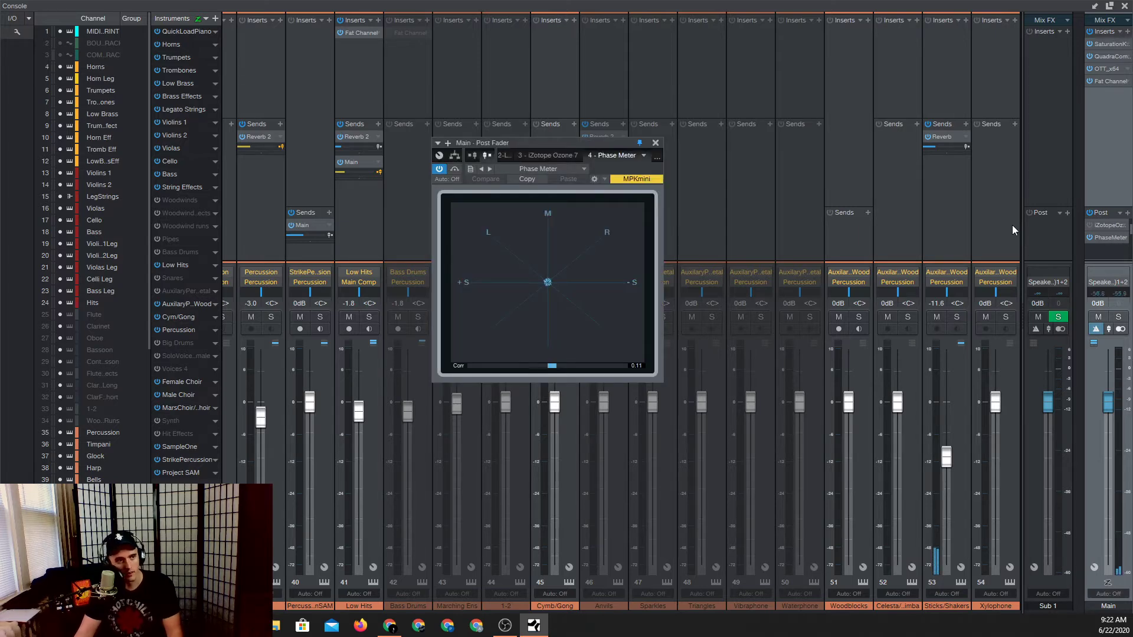
left_click(1124, 6)
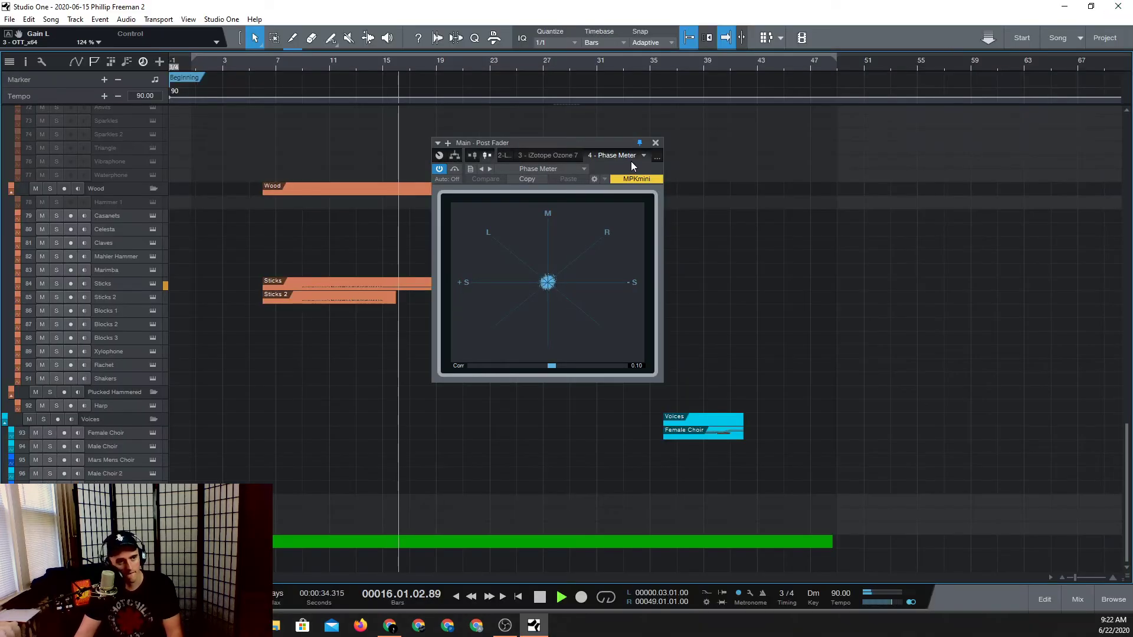
left_click(437, 65)
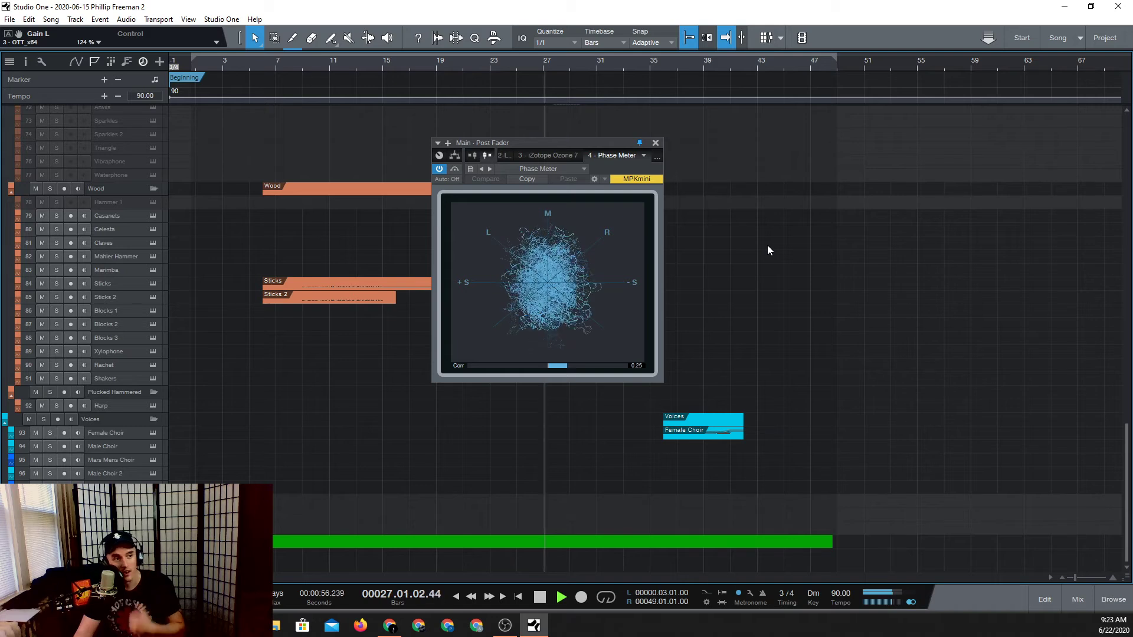
left_click(655, 143)
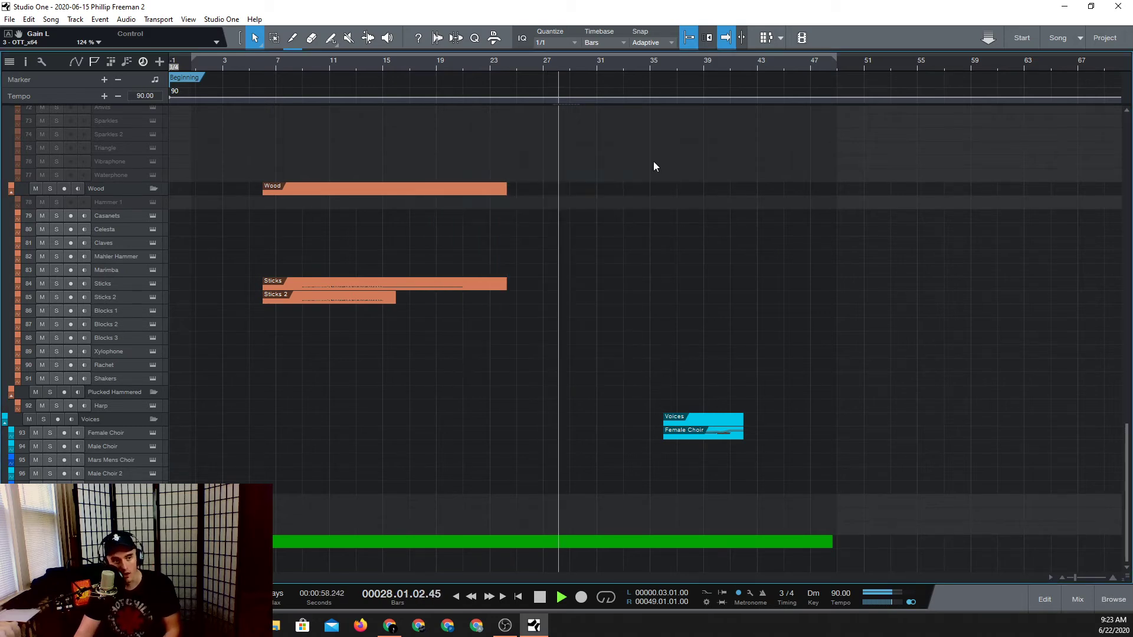
Review the console from the Horns and Strings channels across to the group buses, reverbs and Main Comp bus.
left_click(1077, 600)
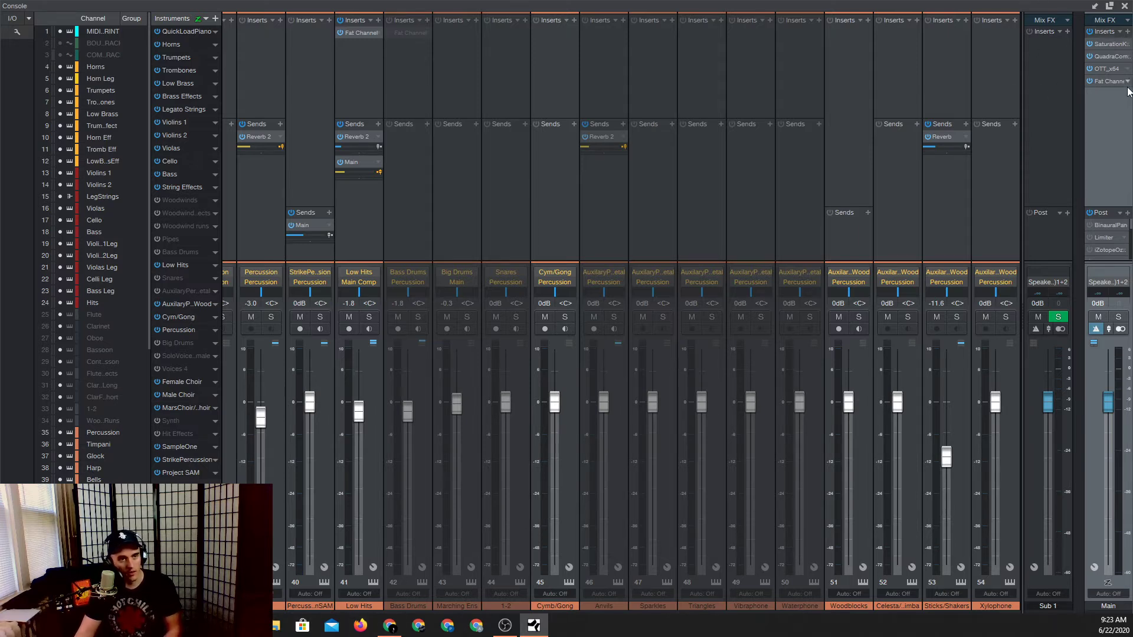
left_click(1108, 8)
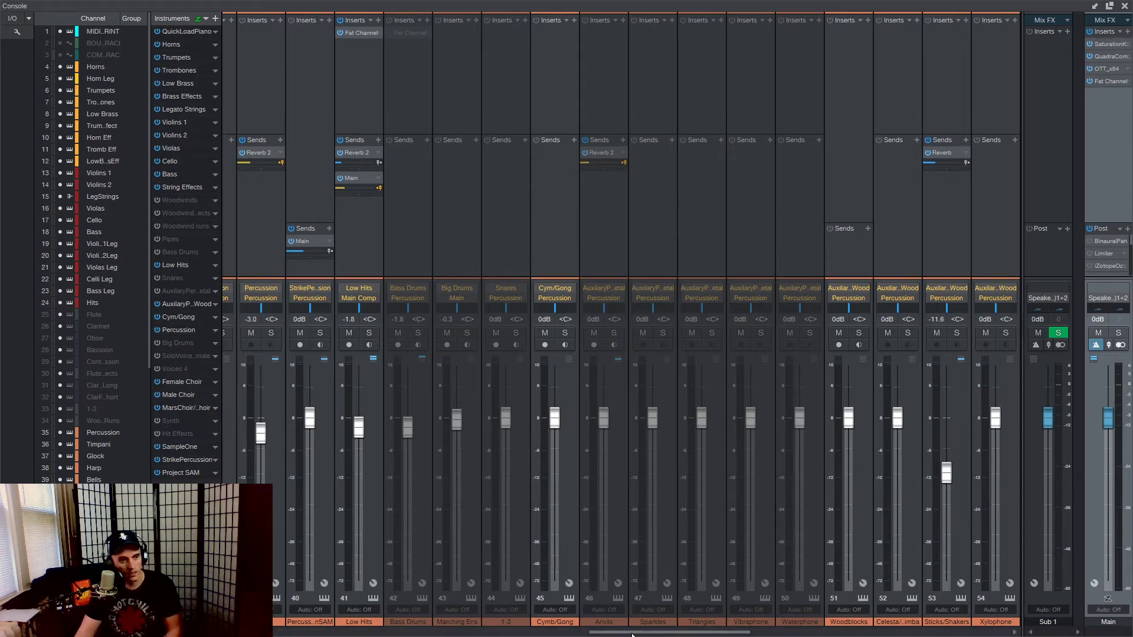
left_click_drag(632, 633, 281, 539)
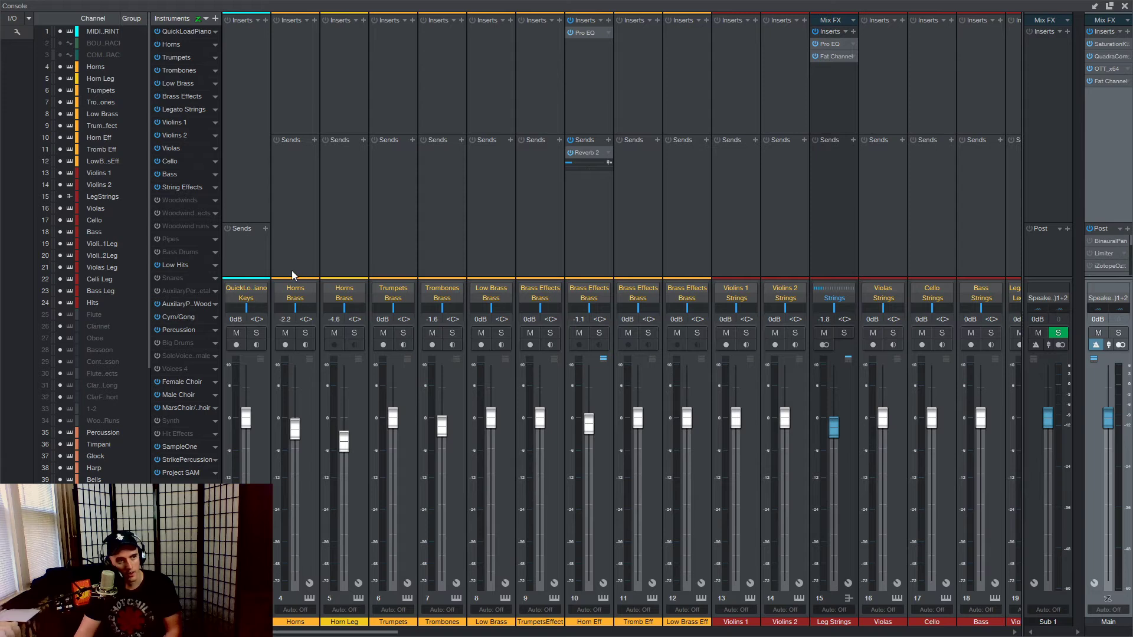
left_click_drag(407, 633, 466, 632)
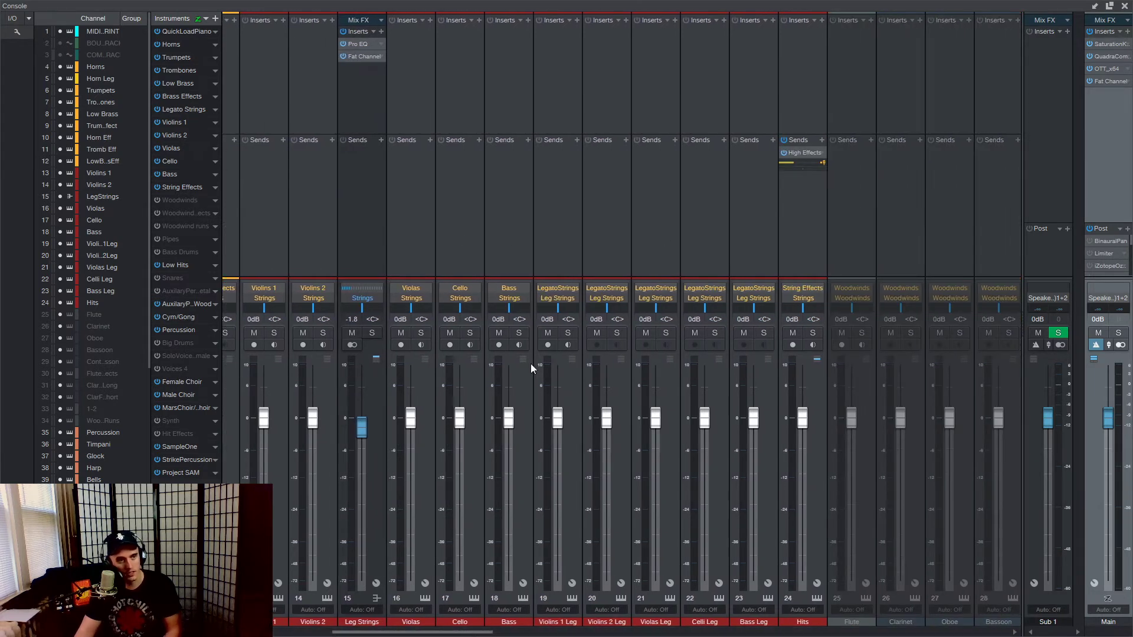
left_click_drag(483, 632, 927, 591)
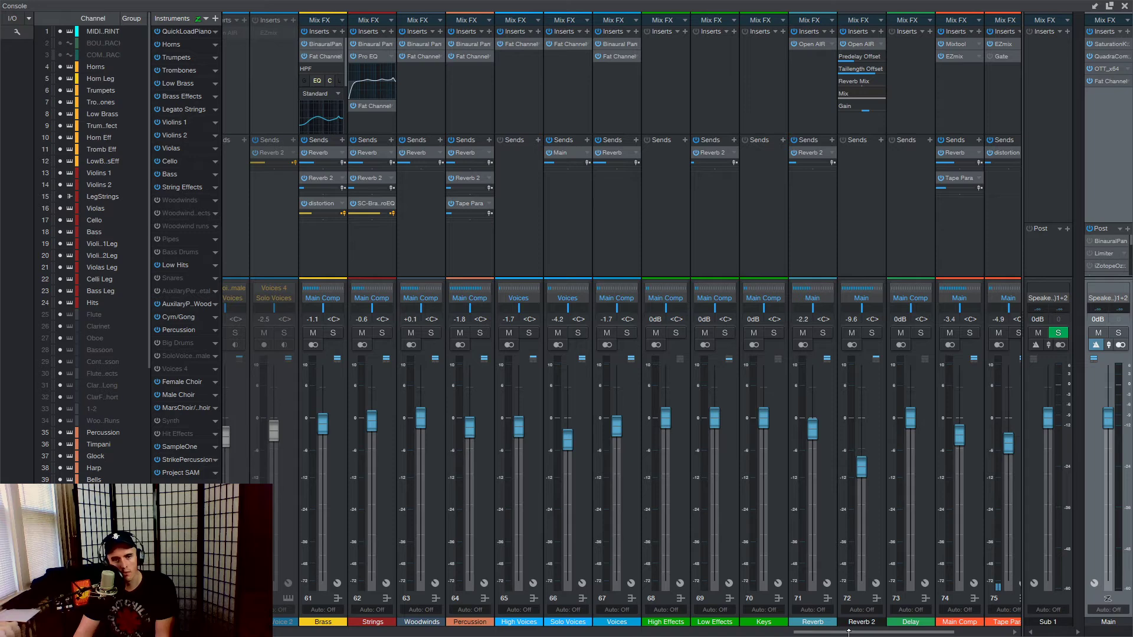
mouse_move(877, 634)
left_mouse_down()
mouse_move(991, 634)
mouse_move(881, 634)
left_mouse_up()
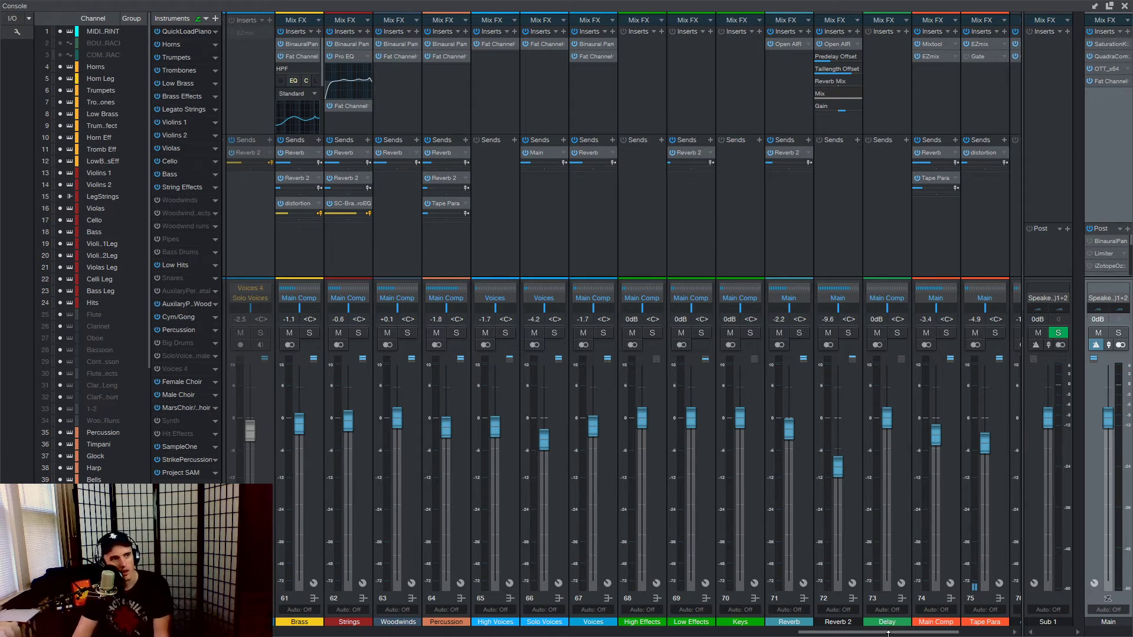
left_click_drag(865, 632, 827, 632)
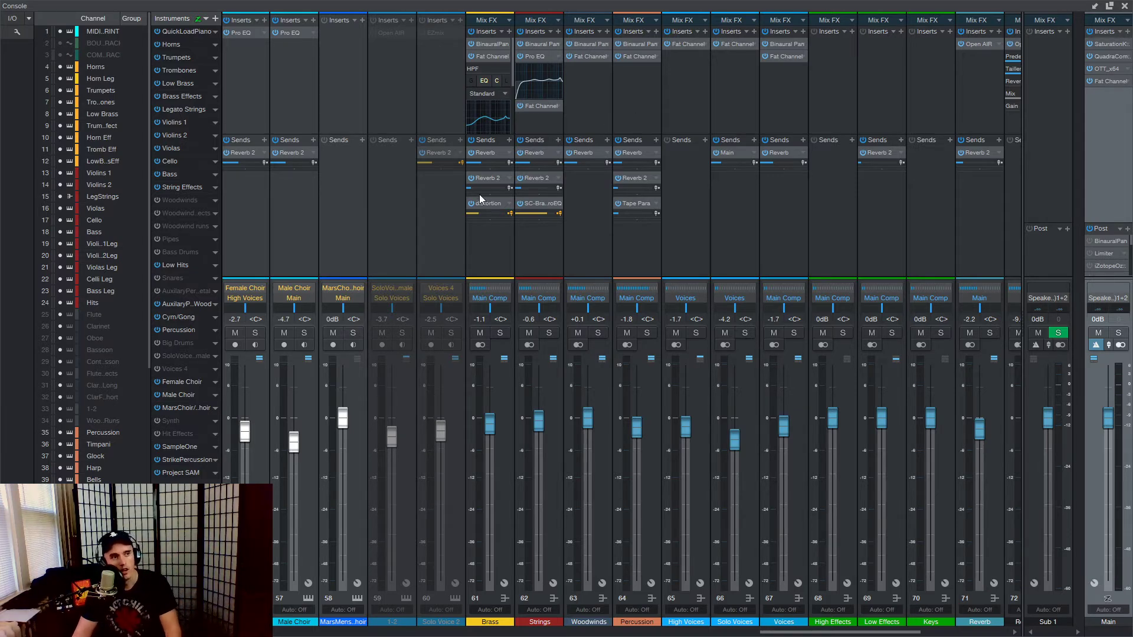
Open the Reverb bus's Open AIR plug-in from the Brass bus's Reverb send, review it and close it.
left_click(486, 155)
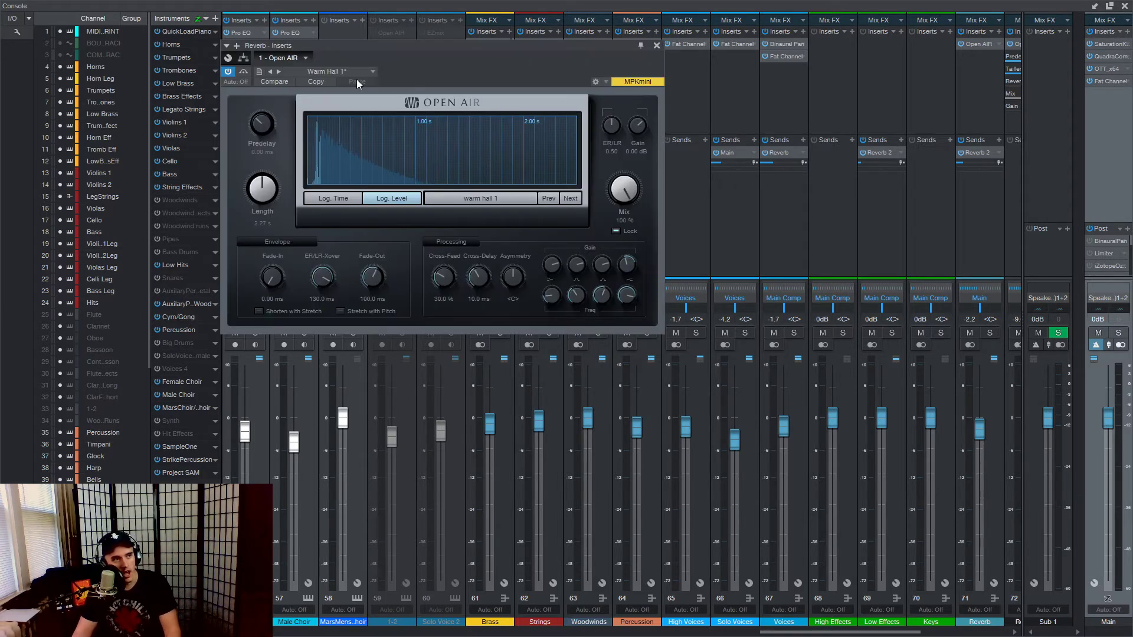
left_click(656, 46)
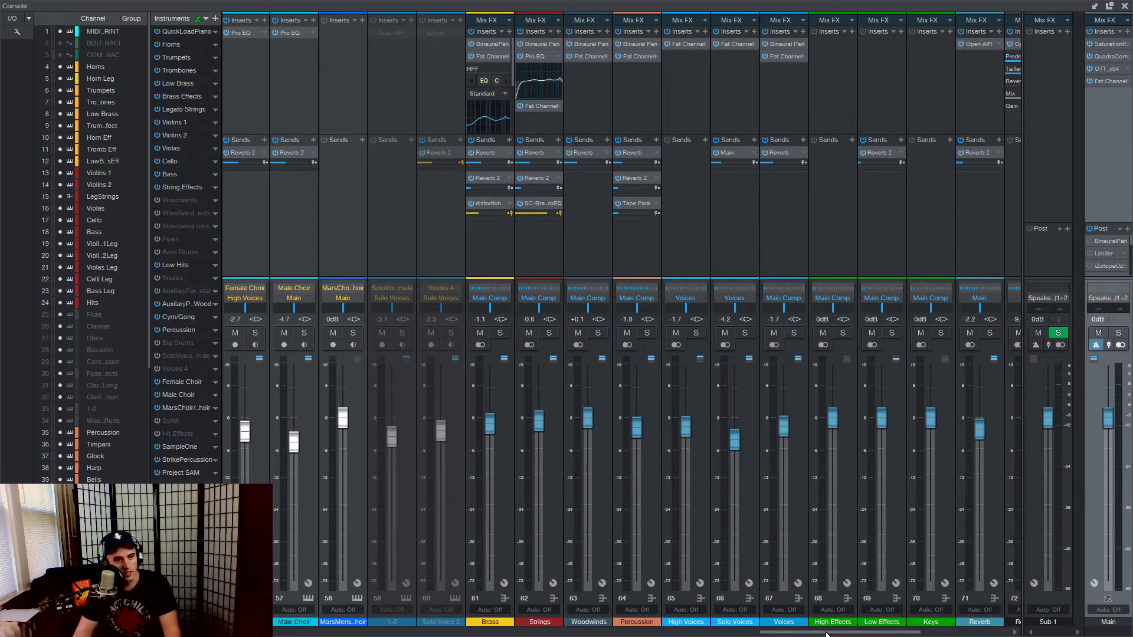
left_click_drag(826, 633, 908, 633)
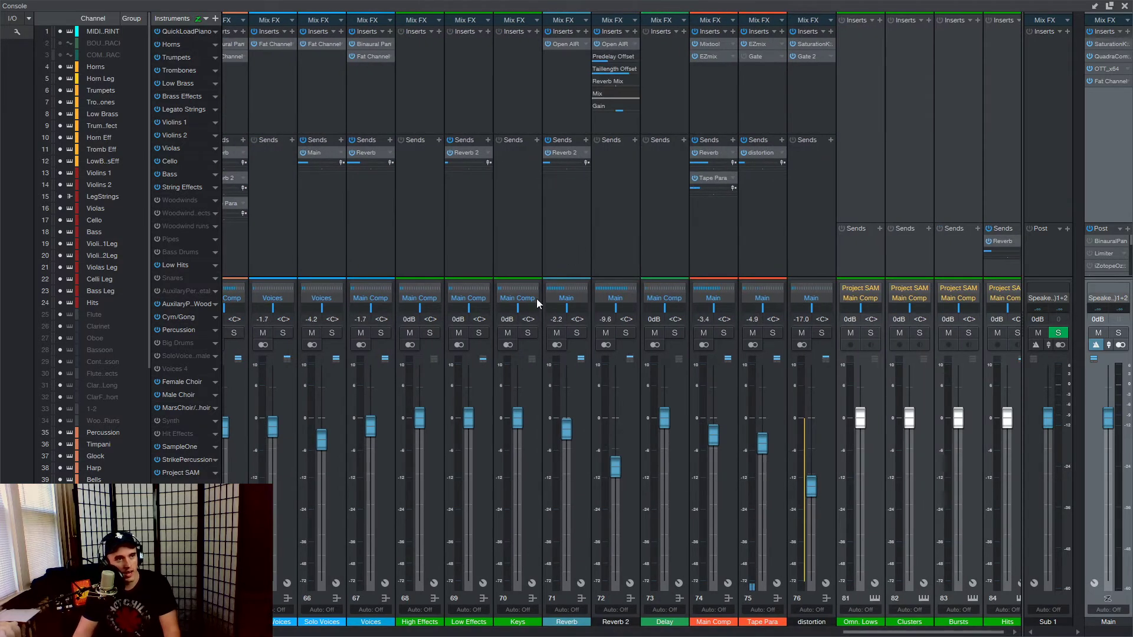
Review Open AIR on the Reverb bus, including its preset categories, and Open AIR on the Reverb 2 bus.
left_click(564, 43)
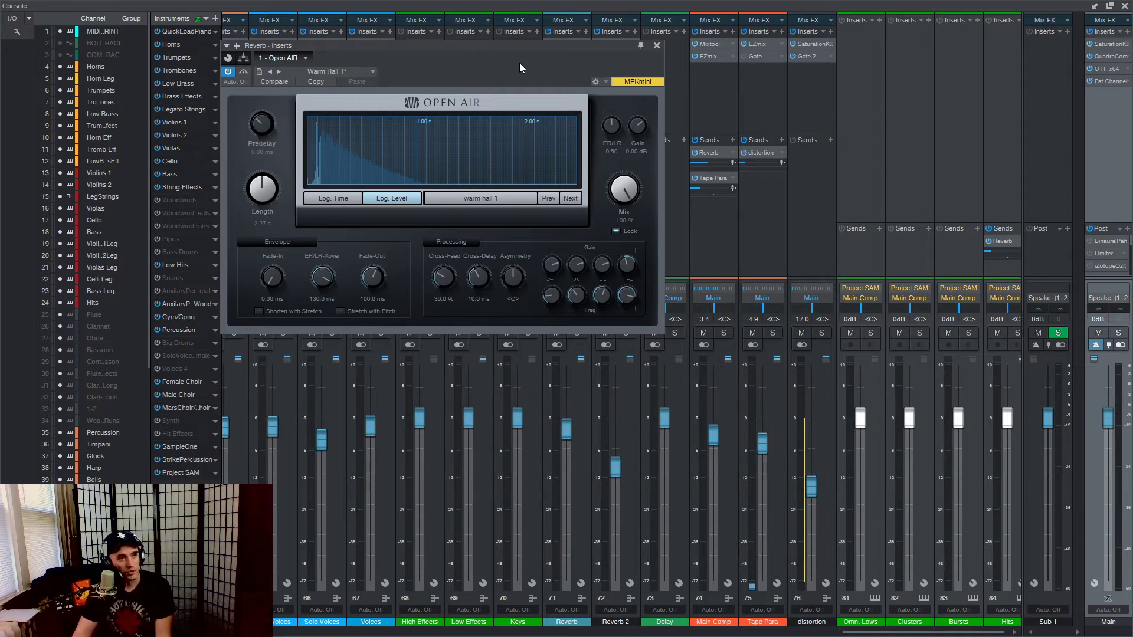
left_click(354, 70)
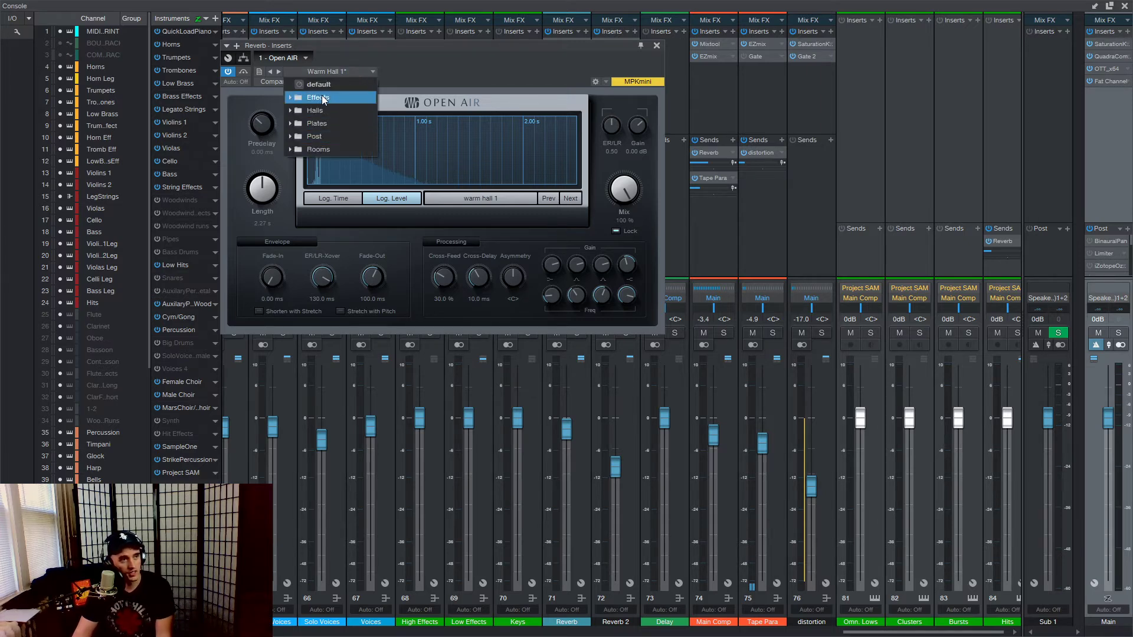
left_click(321, 96)
left_click(337, 96)
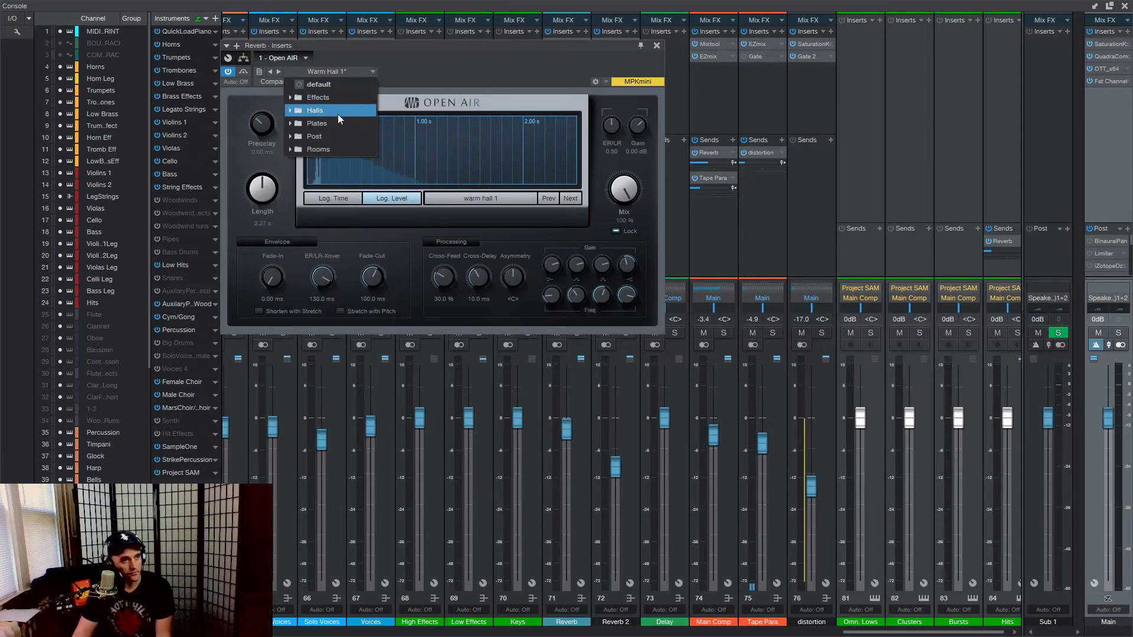
left_click(475, 51)
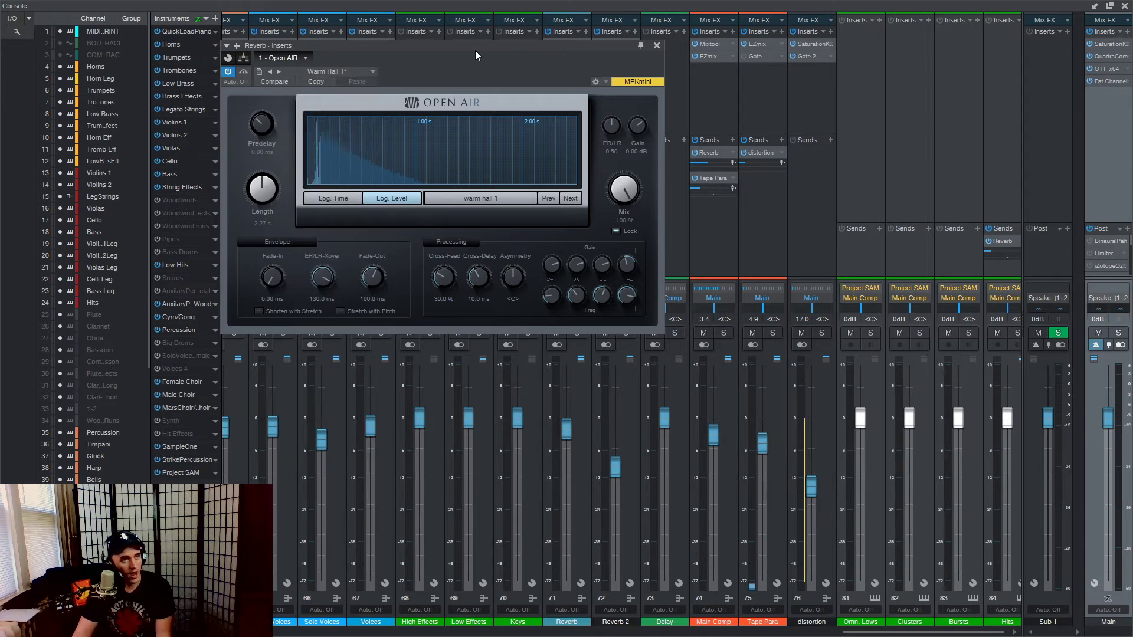
left_click(656, 46)
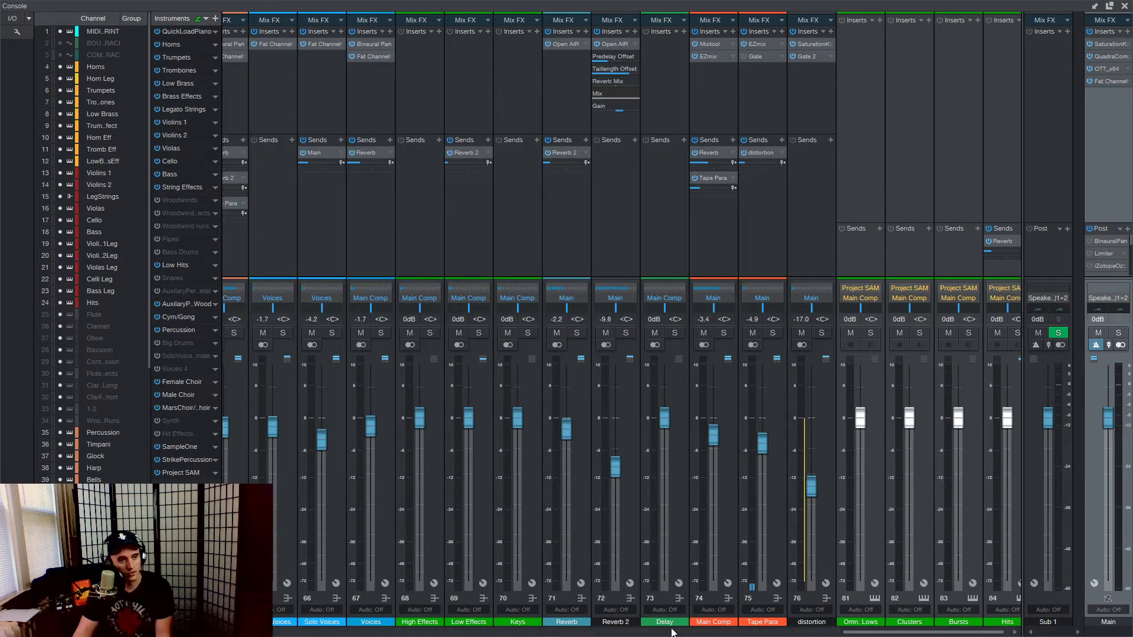
left_click(617, 47)
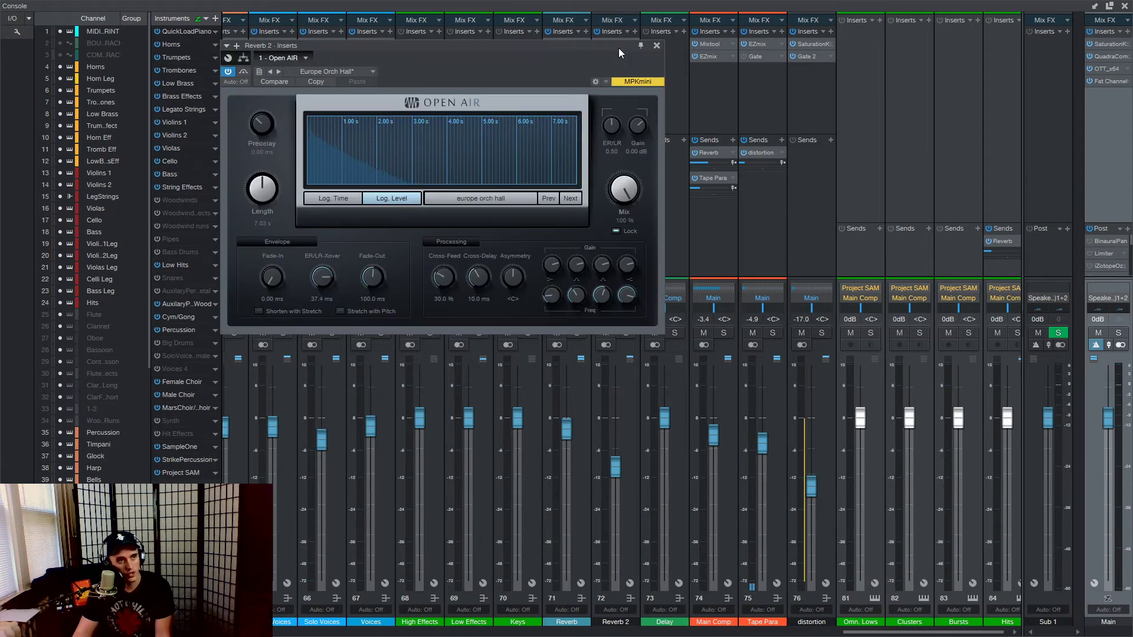
left_click(655, 47)
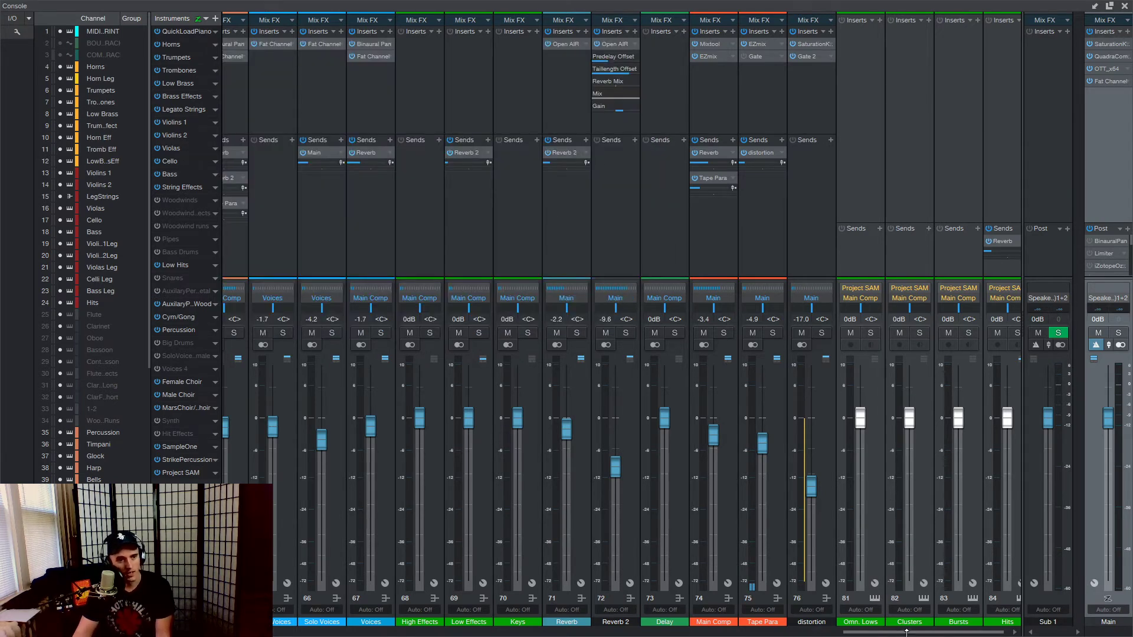
Mute the Reverb and Reverb 2 buses and close the console.
left_click_drag(905, 632, 895, 631)
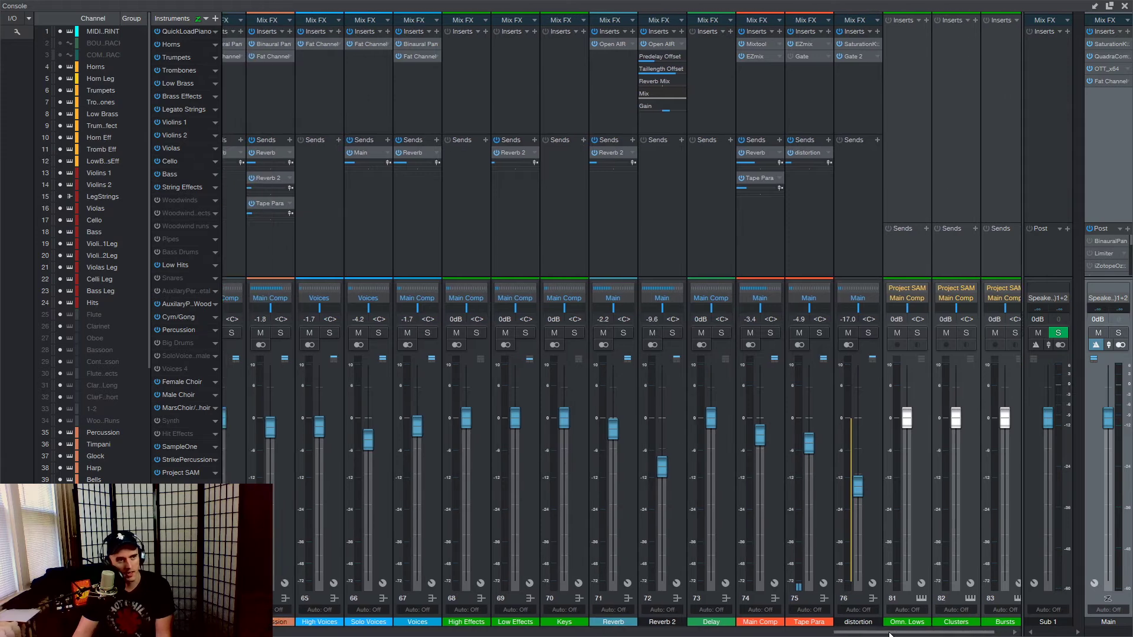
left_click(605, 333)
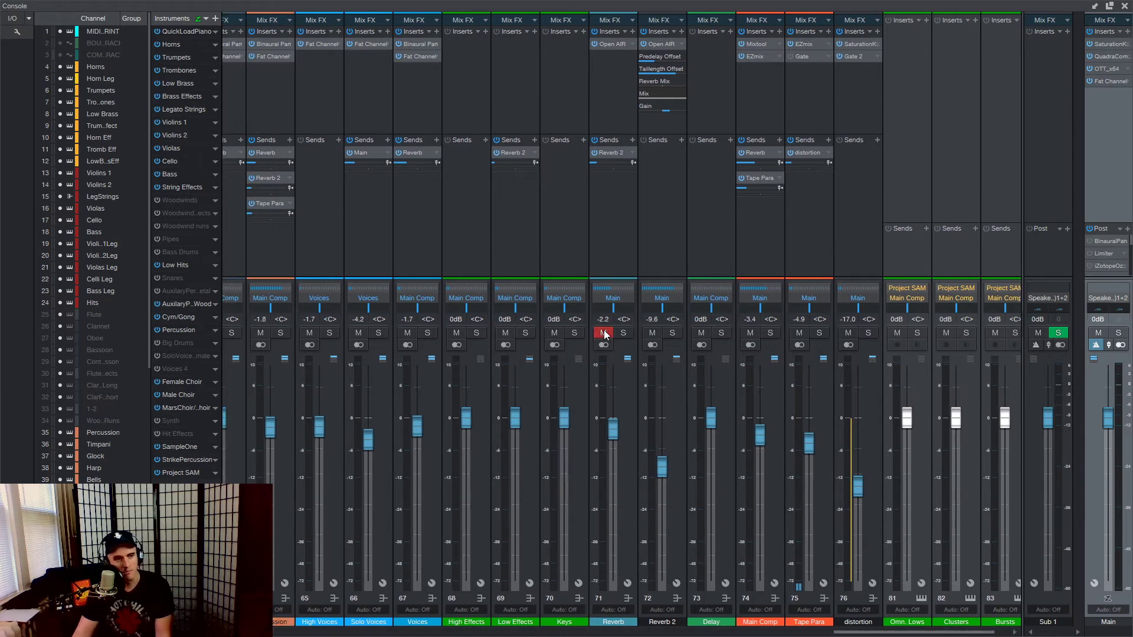
left_click(1123, 5)
Play the song from bar 6 in two passes, stopping at about bar 11 and bar 14.
left_click(266, 63)
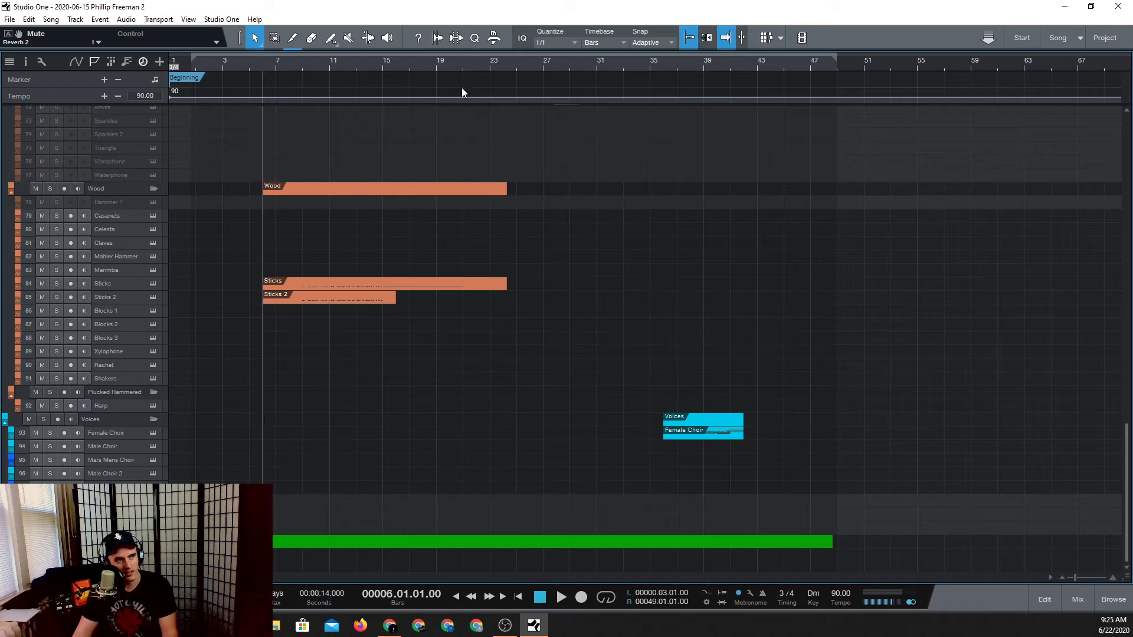
key("space")
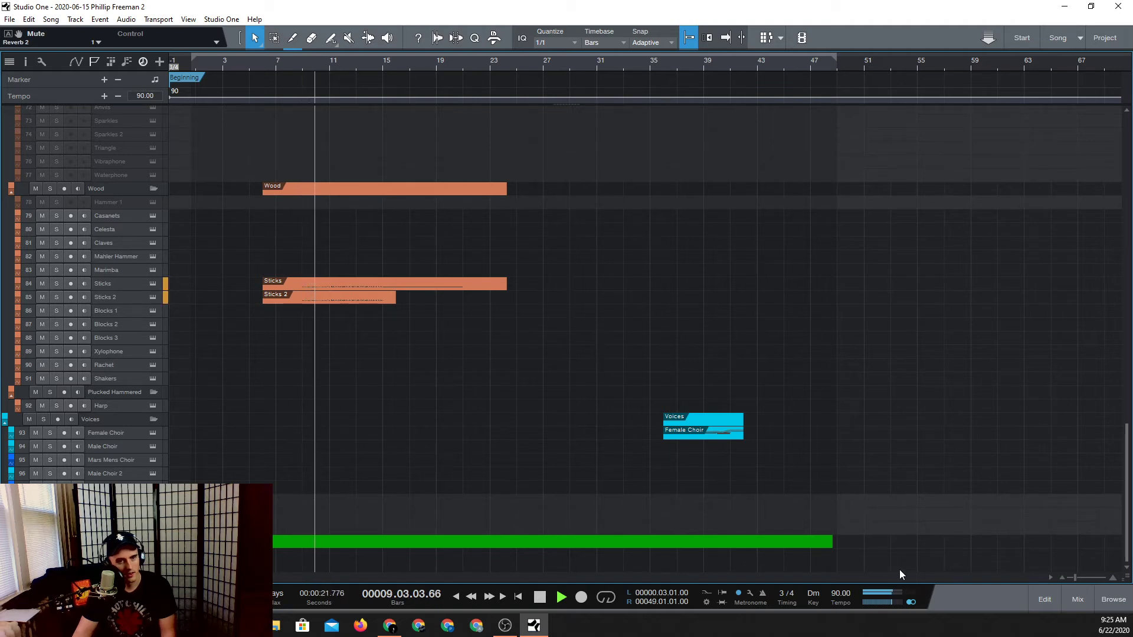
left_click(544, 598)
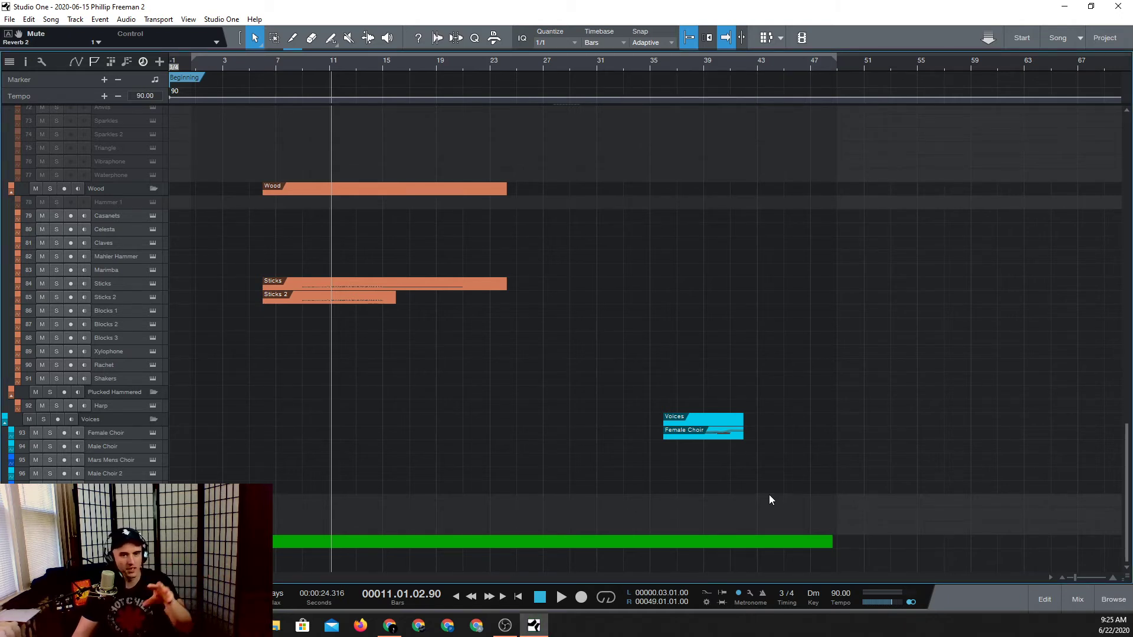
left_click(561, 597)
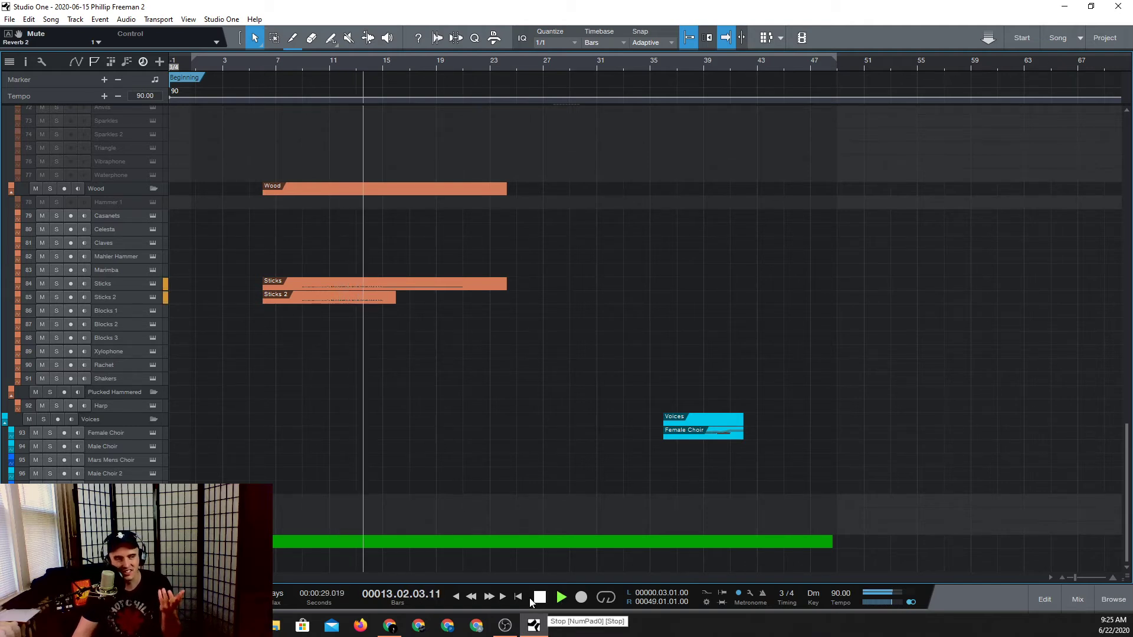
left_click(539, 598)
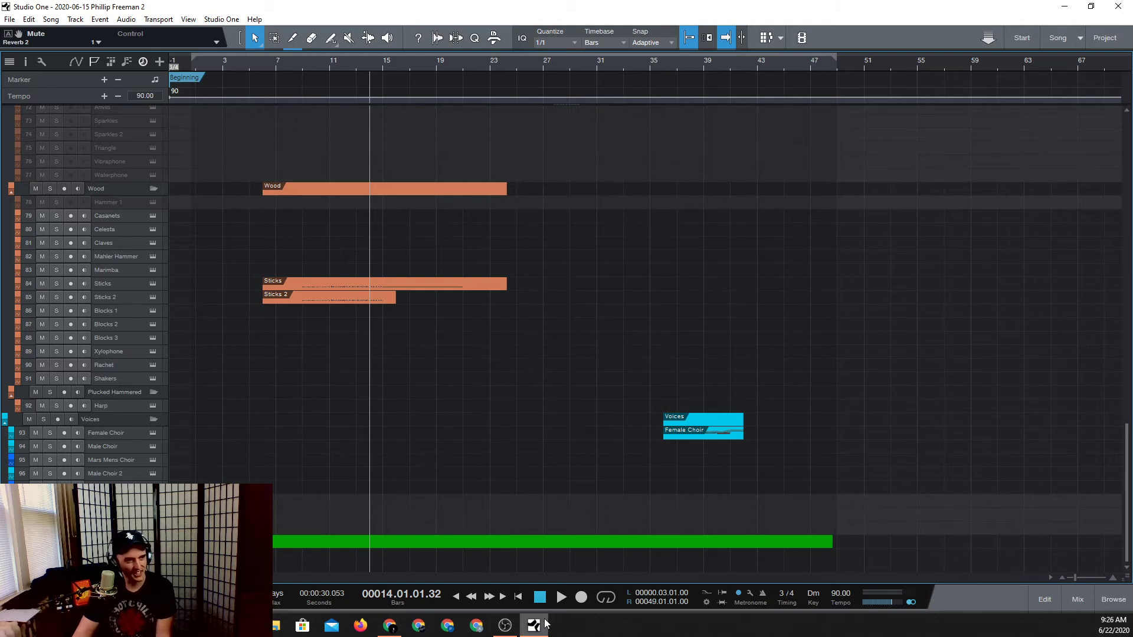
Reopen the console and unmute the Reverb and Reverb 2 buses.
left_click(1085, 605)
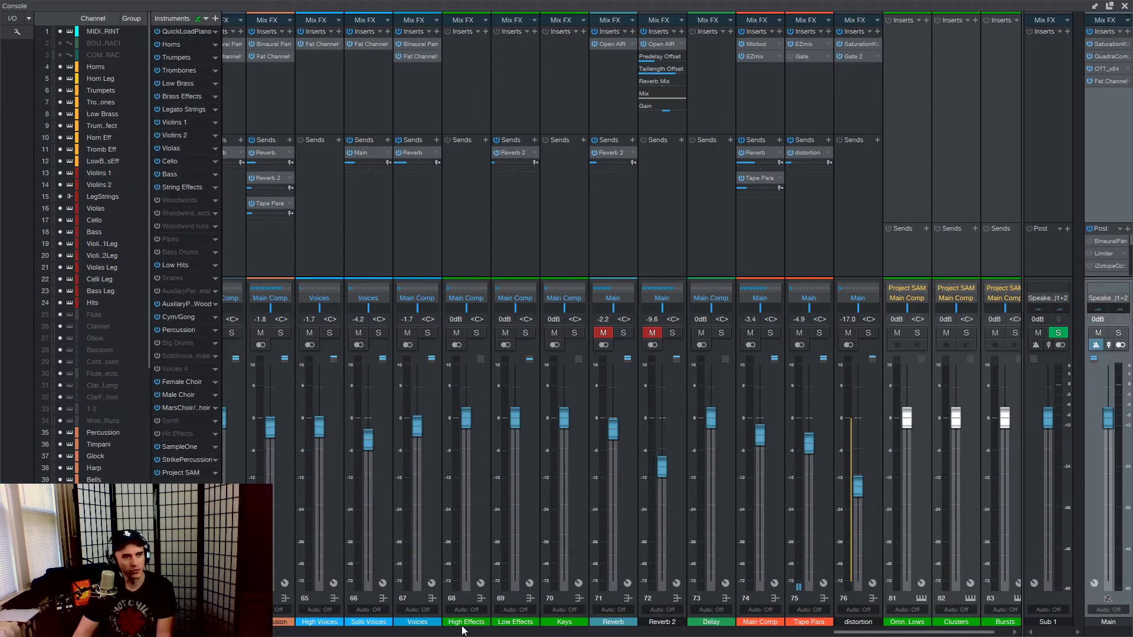
left_click(593, 335)
left_click(603, 333)
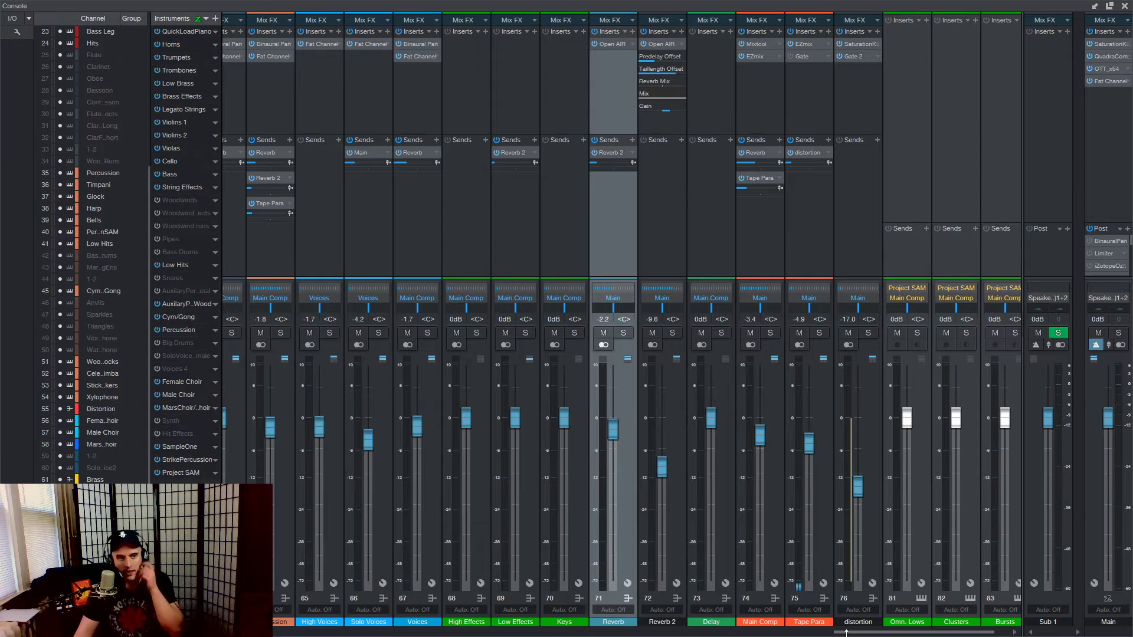
Review the group buses' reverb sends alongside the reverb buses, and select the Brass bus at its Reverb send level.
left_click_drag(879, 633, 797, 636)
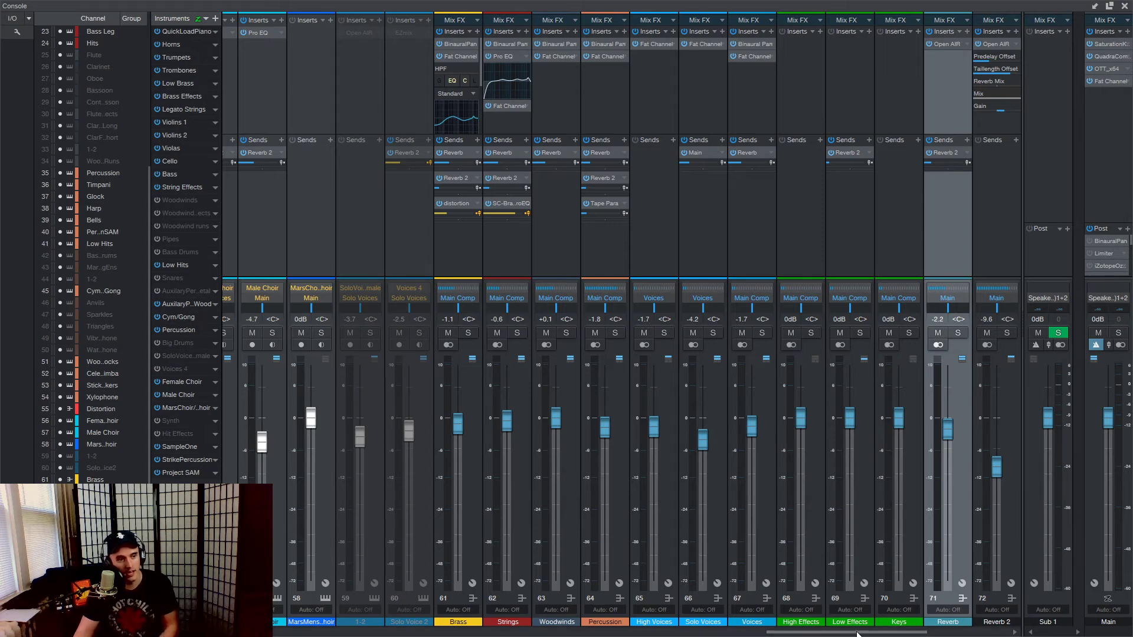
left_click_drag(840, 633, 933, 630)
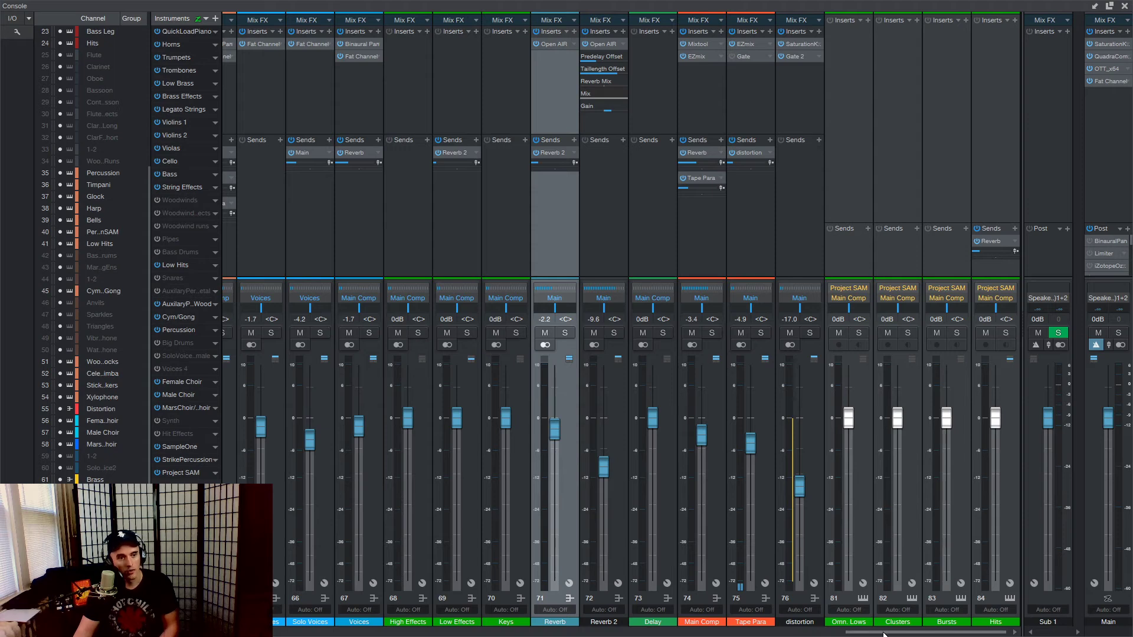
left_click(744, 632)
left_click_drag(787, 635, 789, 634)
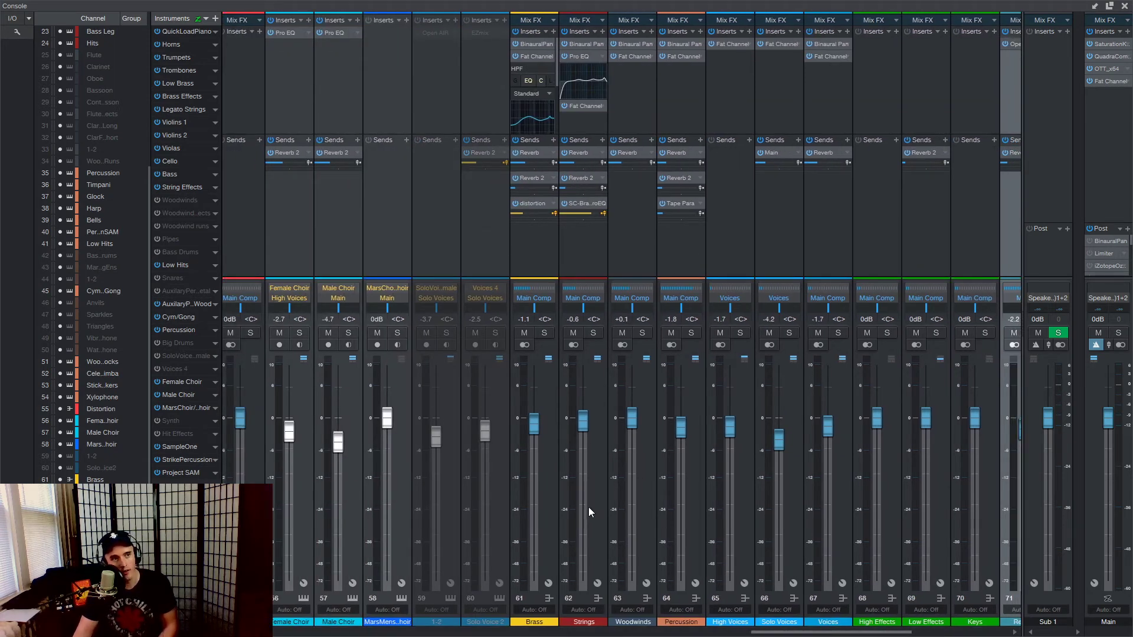
left_click(528, 163)
mouse_move(525, 164)
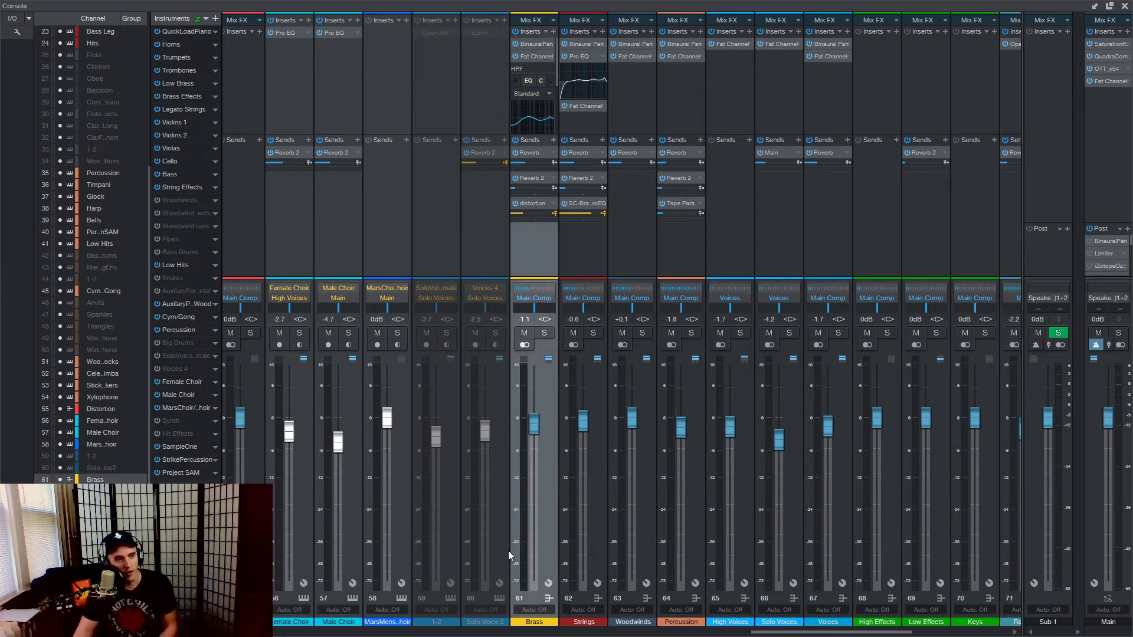
Solo the Reverb and Reverb 2 buses during playback to hear the reverb returns.
left_click_drag(829, 632, 924, 631)
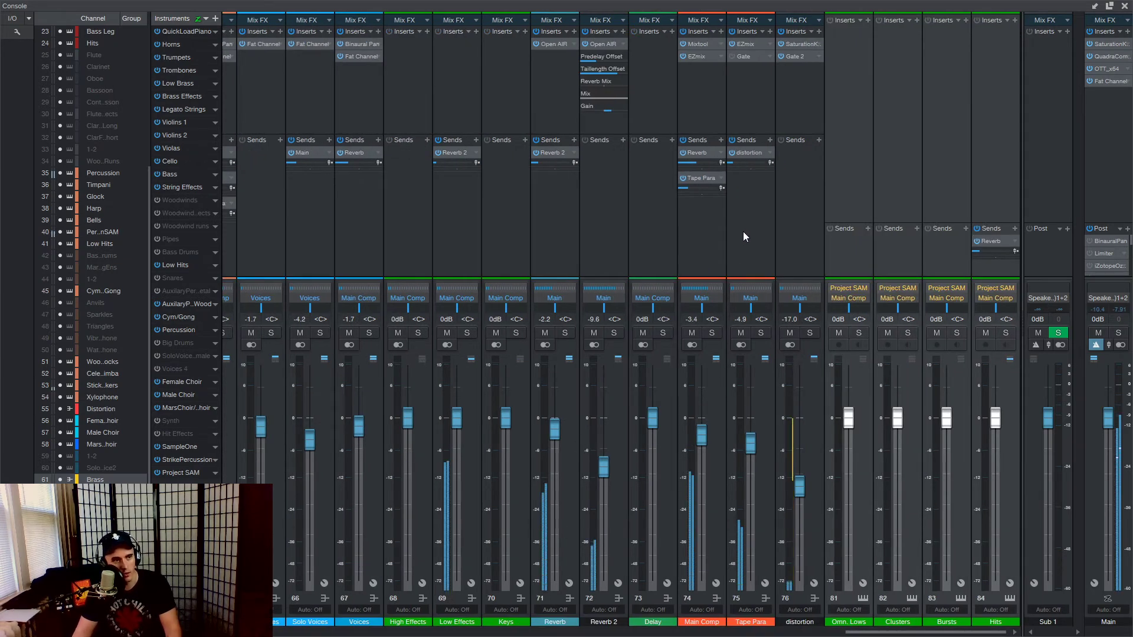
left_click(565, 338)
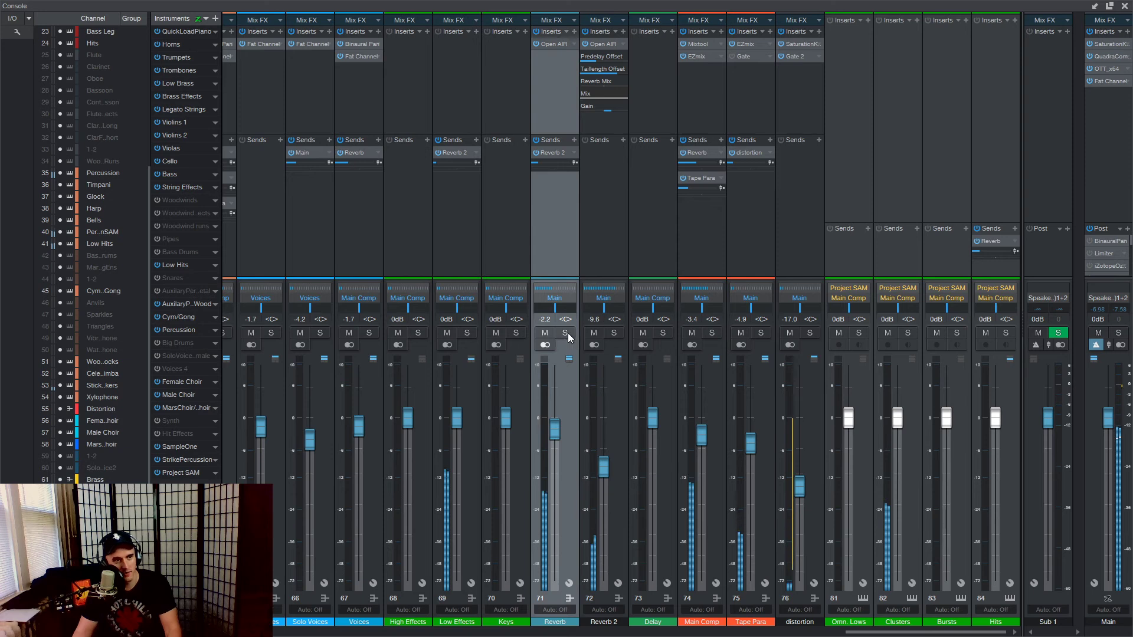
left_click(567, 334)
left_click(620, 333)
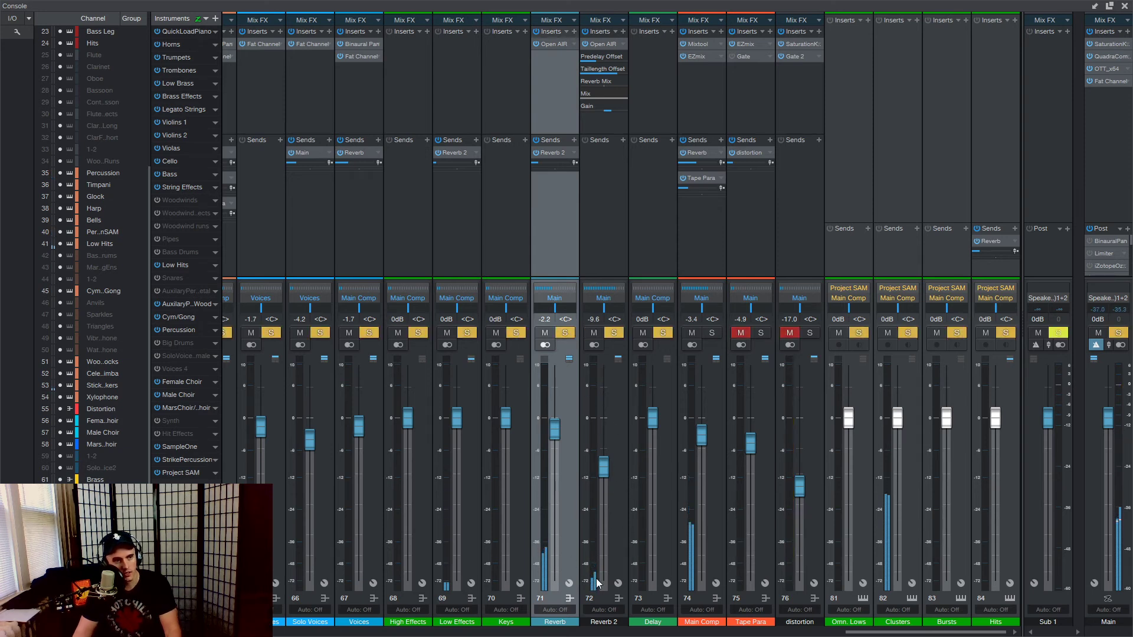
Check the group buses' levels during the soloed playback, and clear the solos from the console.
left_click_drag(895, 608, 849, 607)
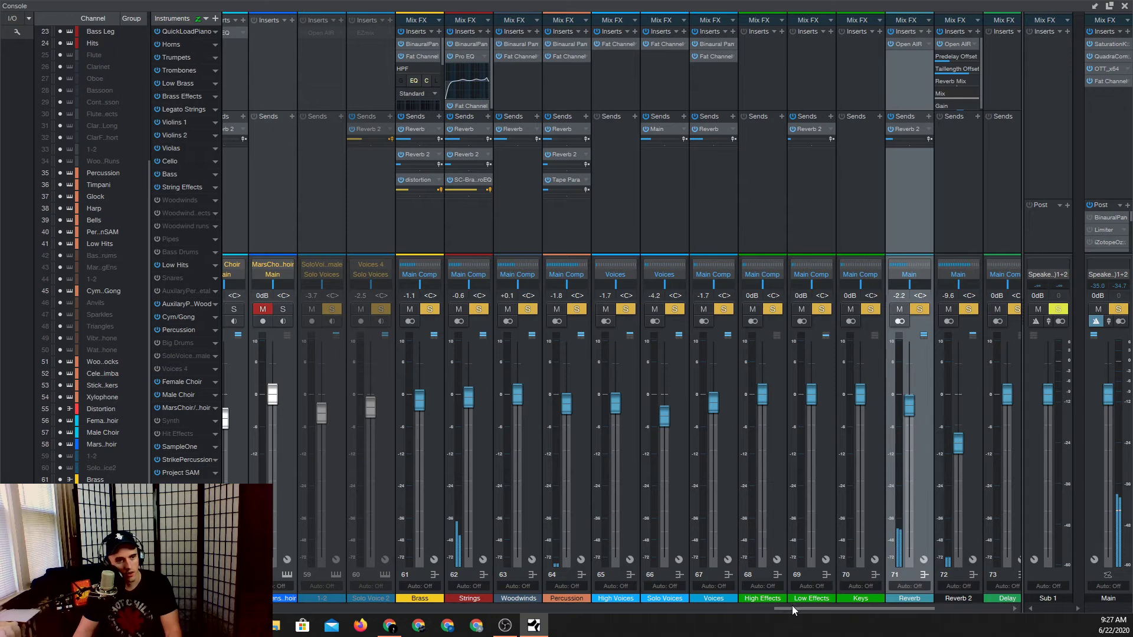
left_click_drag(783, 613, 832, 614)
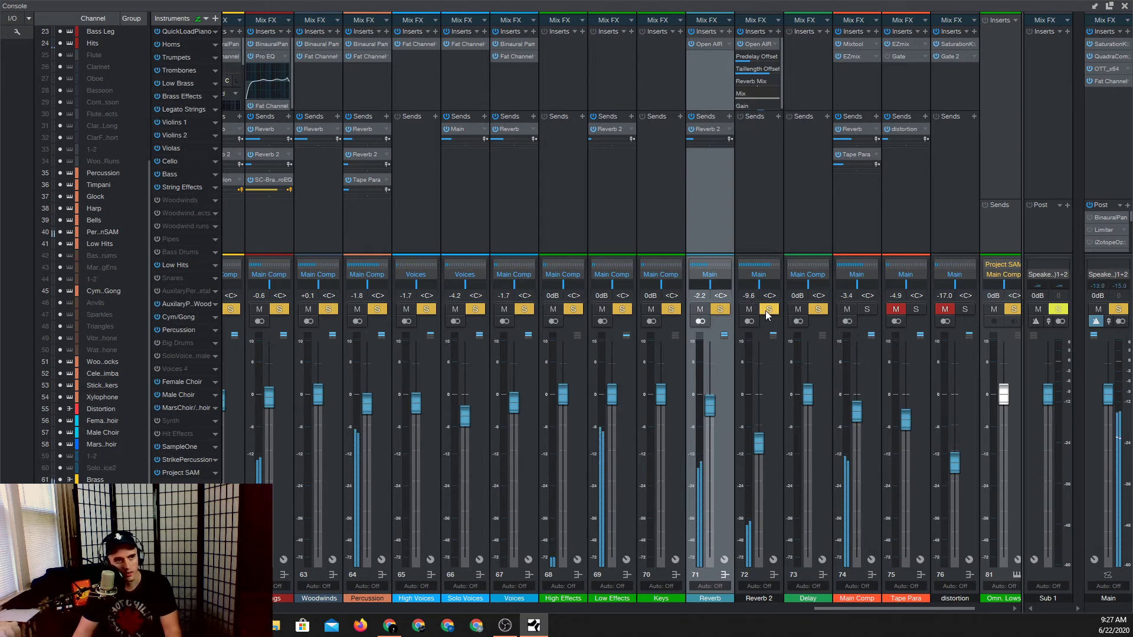
left_click(721, 310, "alt")
left_click(721, 309)
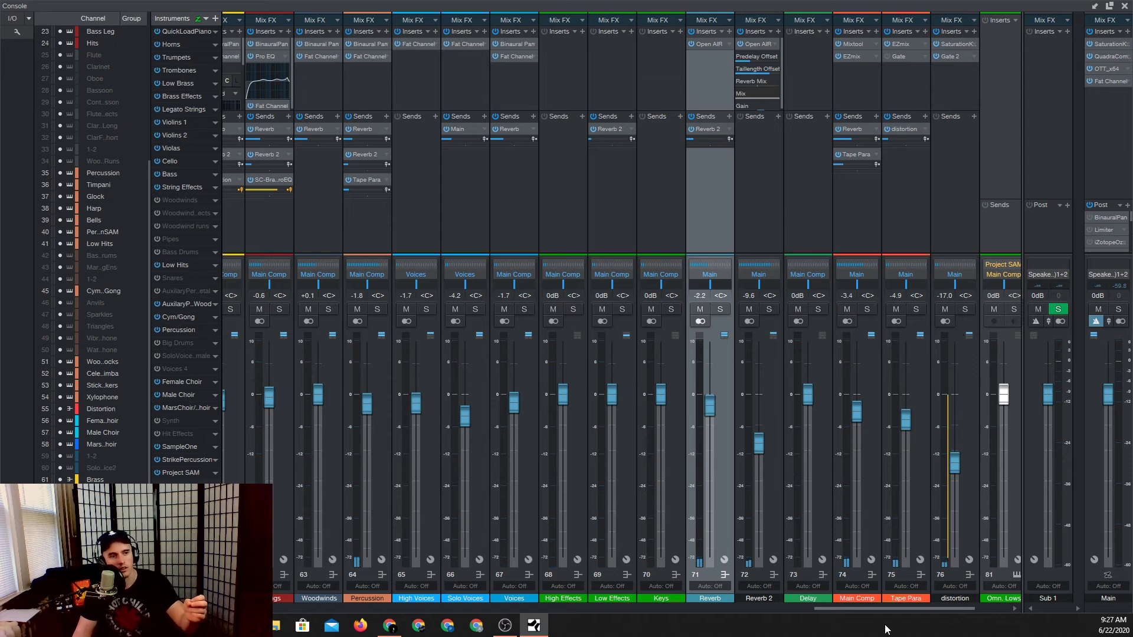
Look over the group and effects buses, and review the Binaural Pan inserts on the Brass and Strings buses.
left_click_drag(886, 610, 947, 612)
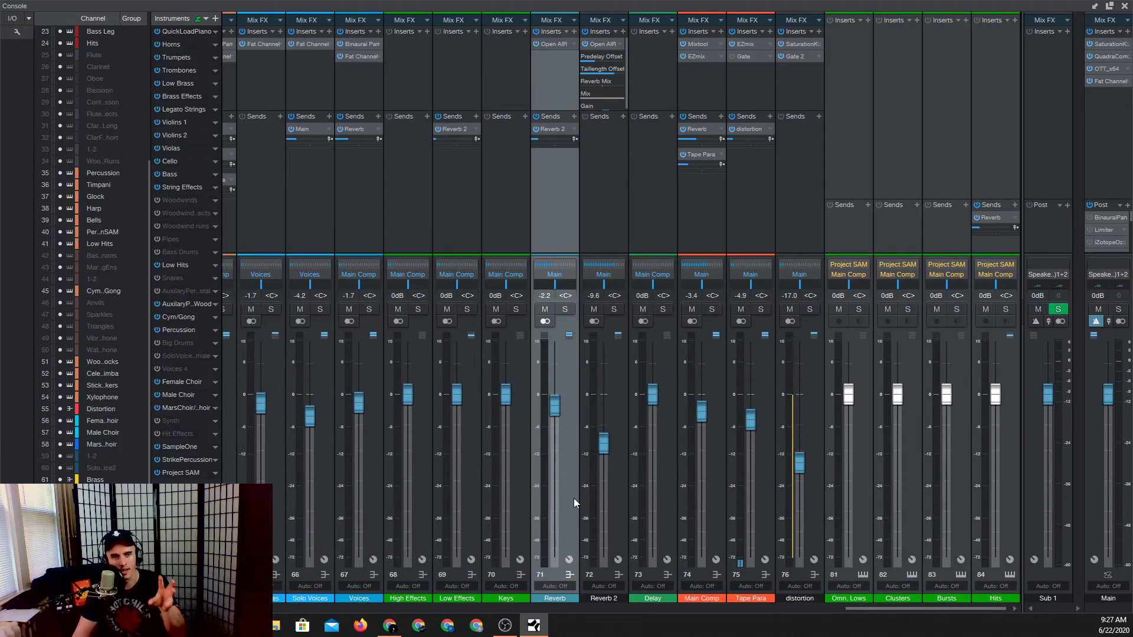
left_click_drag(894, 609, 834, 607)
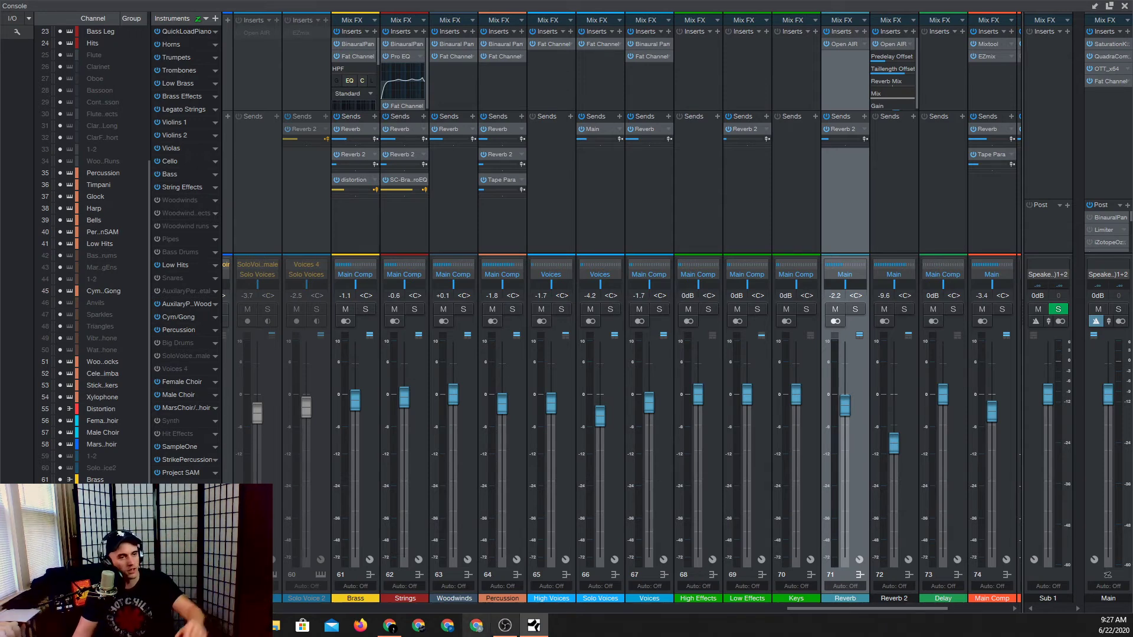
left_click_drag(835, 607, 811, 610)
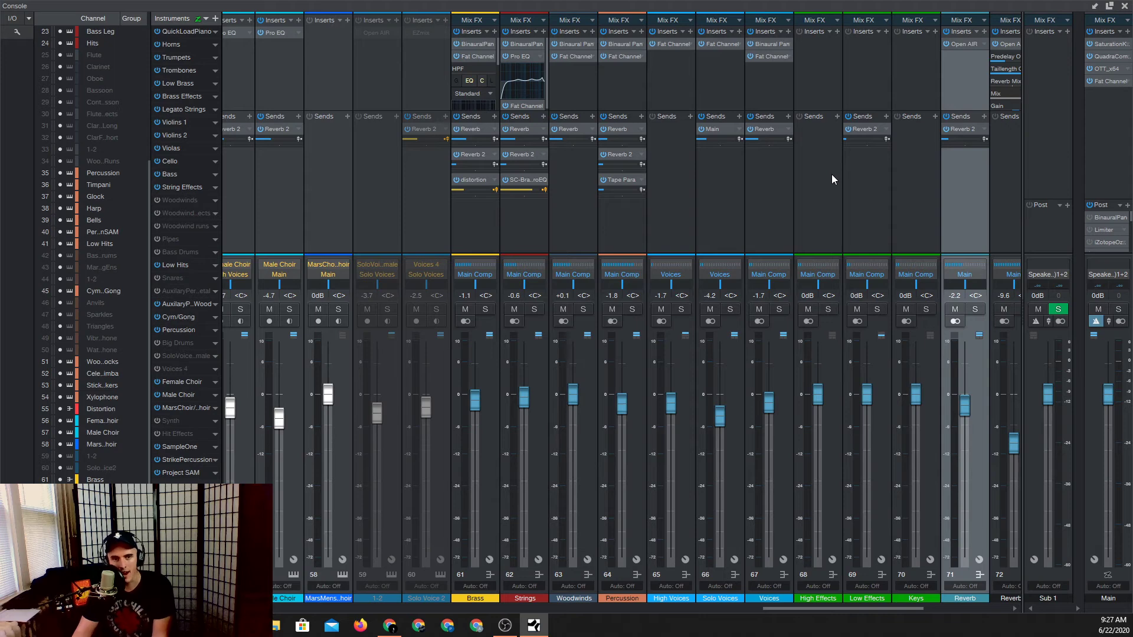
left_click(474, 44)
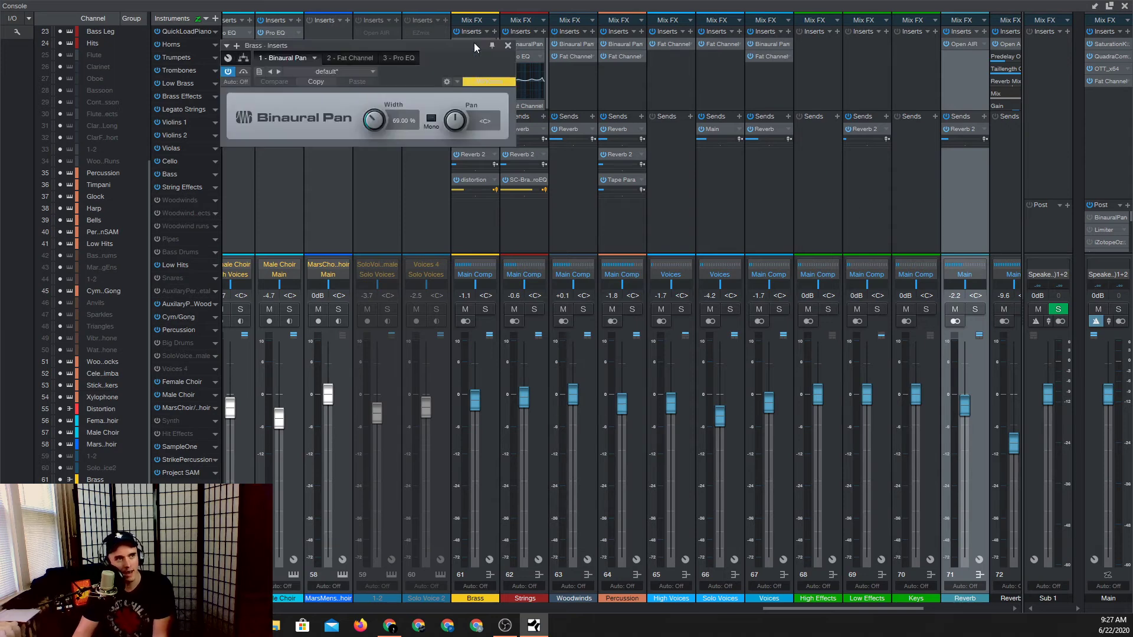
left_click(507, 46)
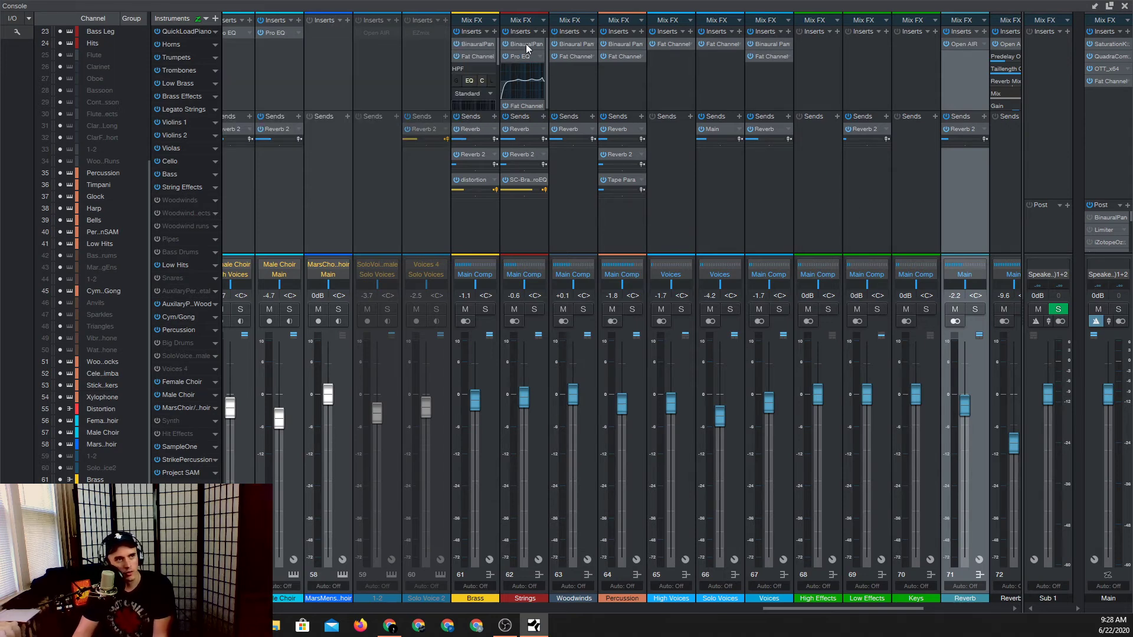
left_click(522, 44)
left_click(735, 161)
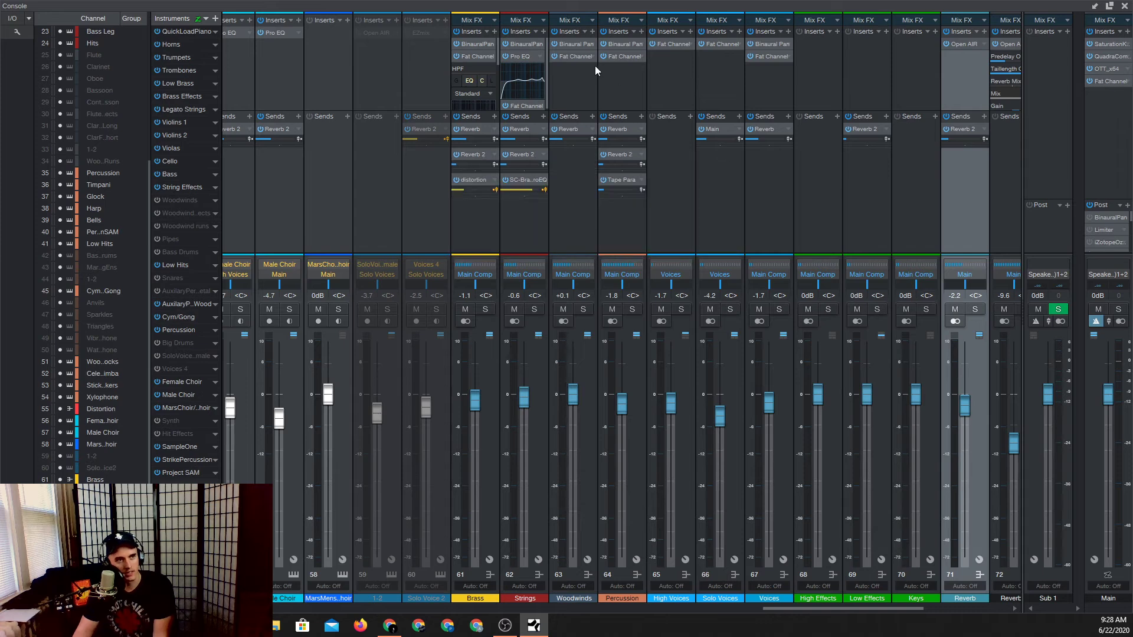
Inspect the Binaural Pan inserts on the Woodwinds and Percussion buses, closing each plugin window after viewing.
left_click(566, 45)
left_click(507, 46)
left_click(629, 43)
left_click(508, 46)
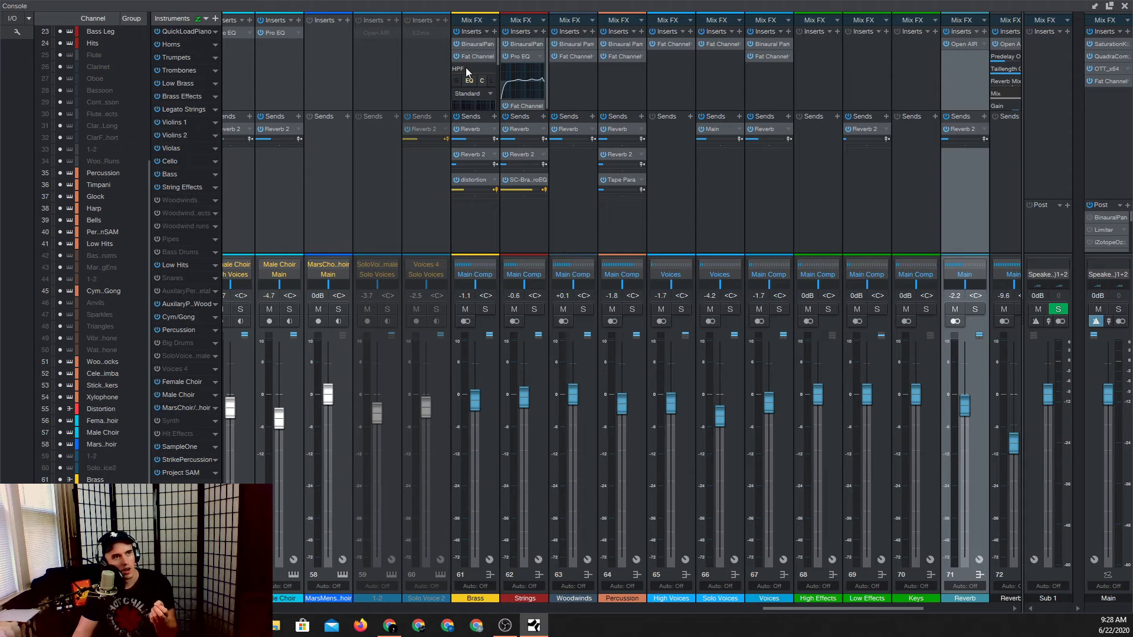
Compare the Binaural Pan width settings on the Brass, Strings, Woodwinds and Percussion buses one after another.
left_click(476, 44)
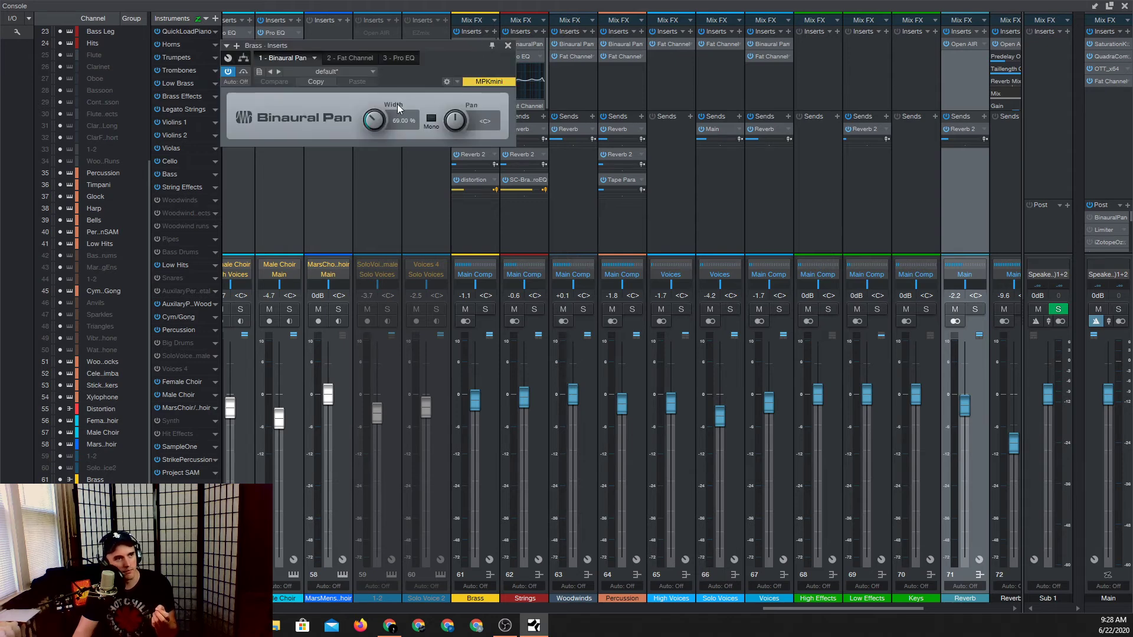
left_click(507, 46)
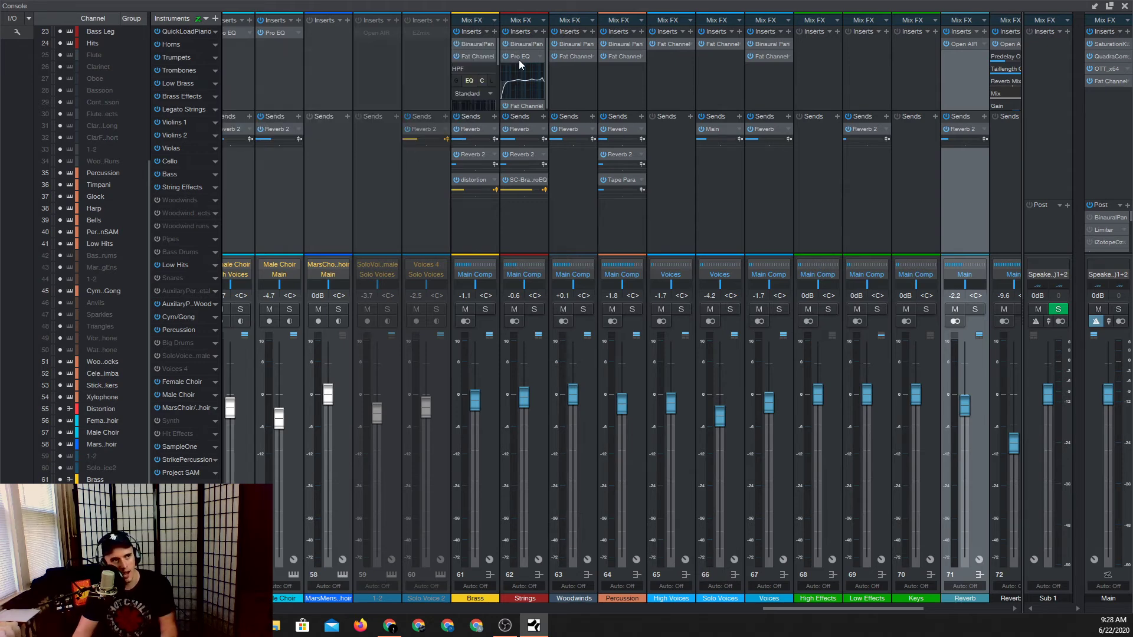
left_click(520, 44)
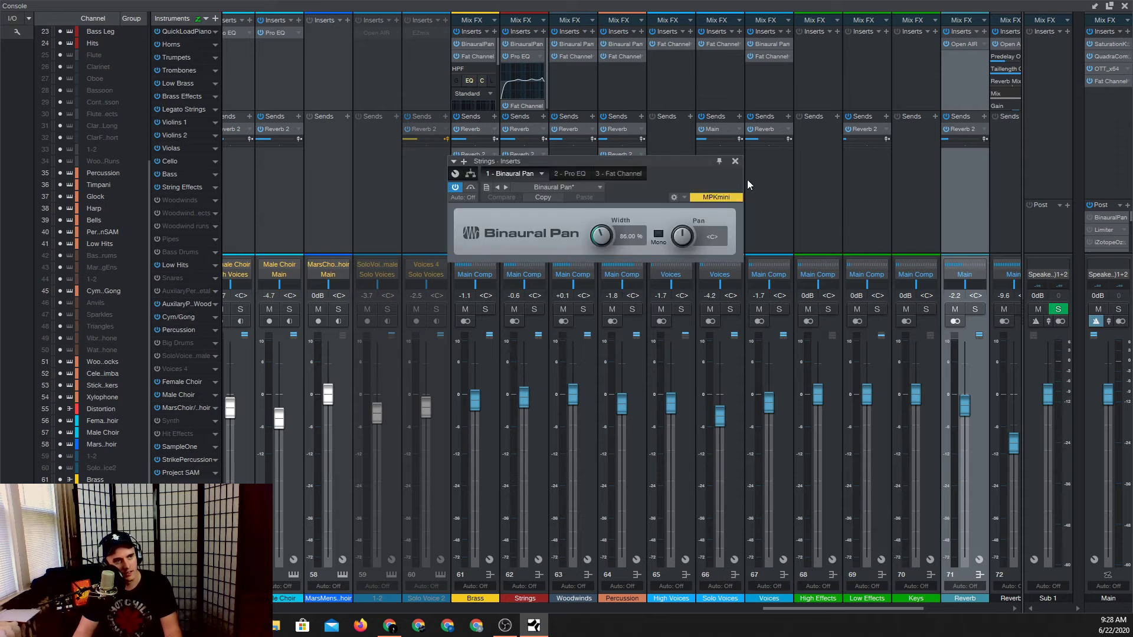
left_click(735, 161)
left_click(568, 44)
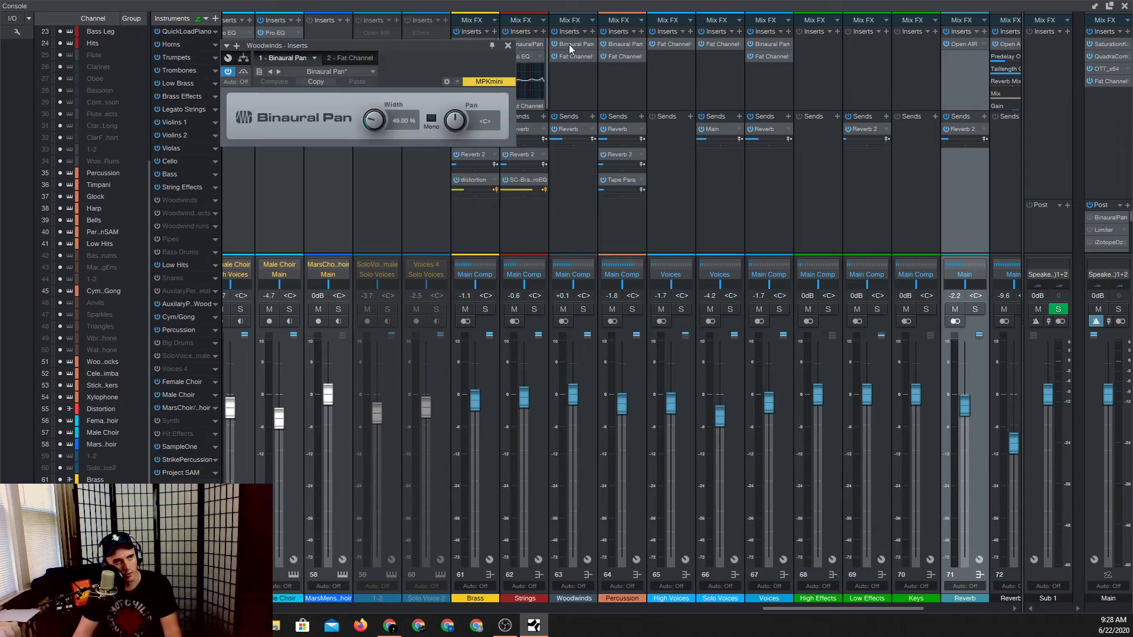
left_click(505, 45)
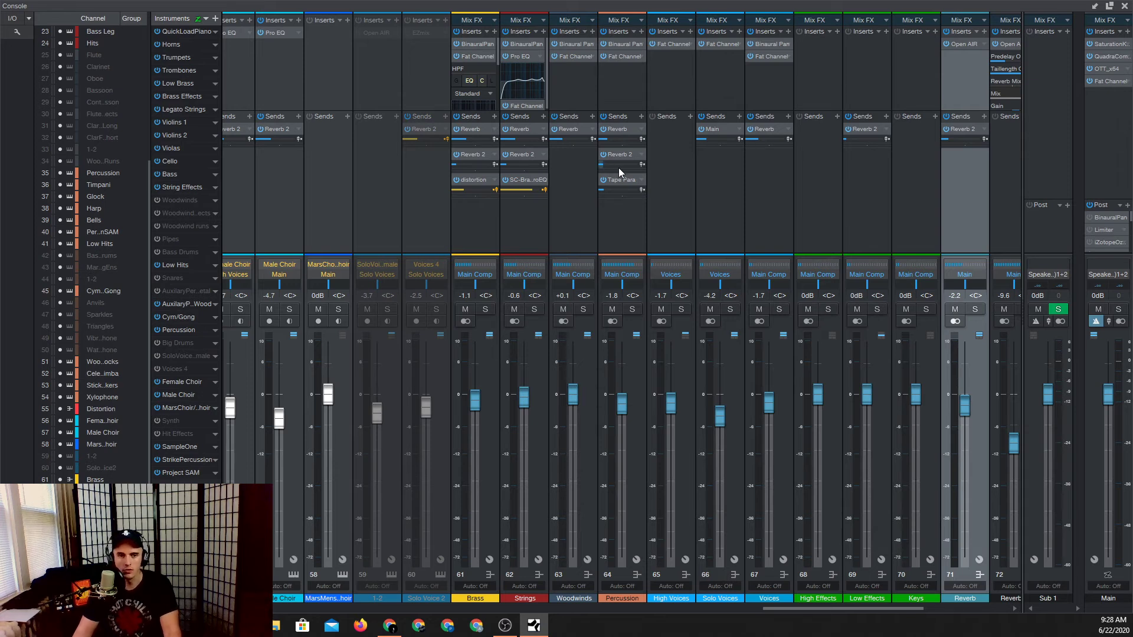
mouse_move(618, 168)
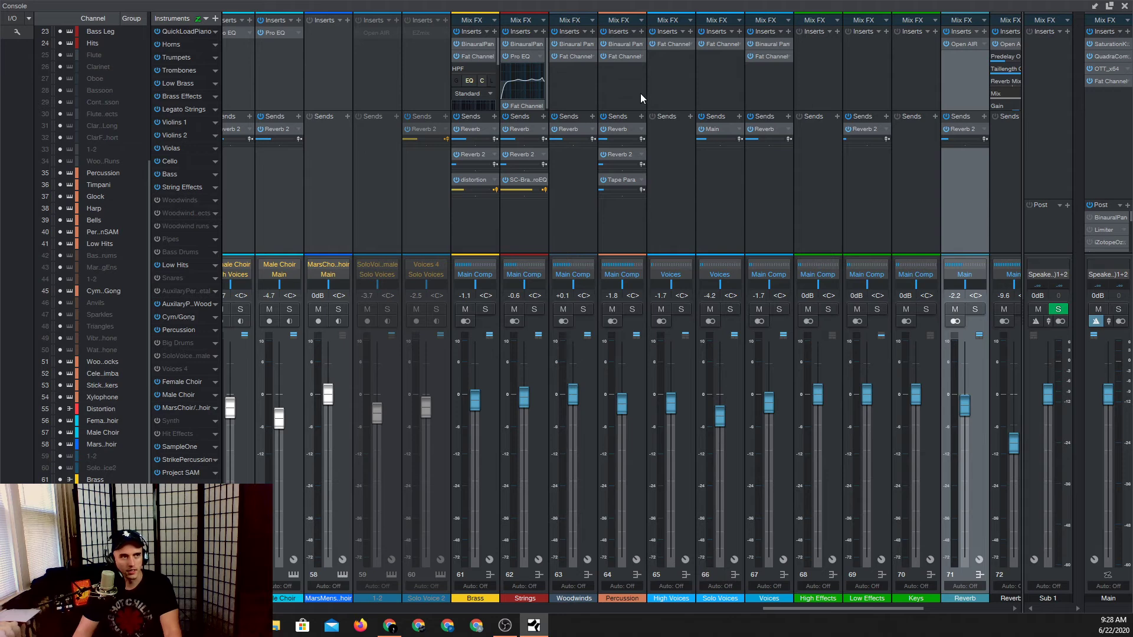
left_click(628, 45)
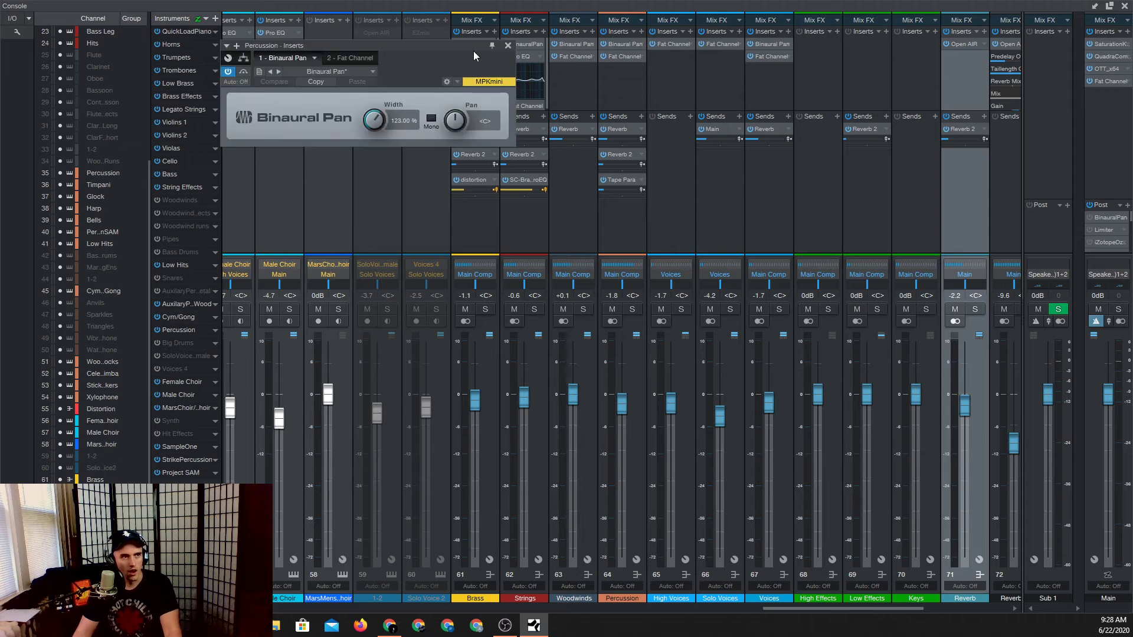
left_click(508, 45)
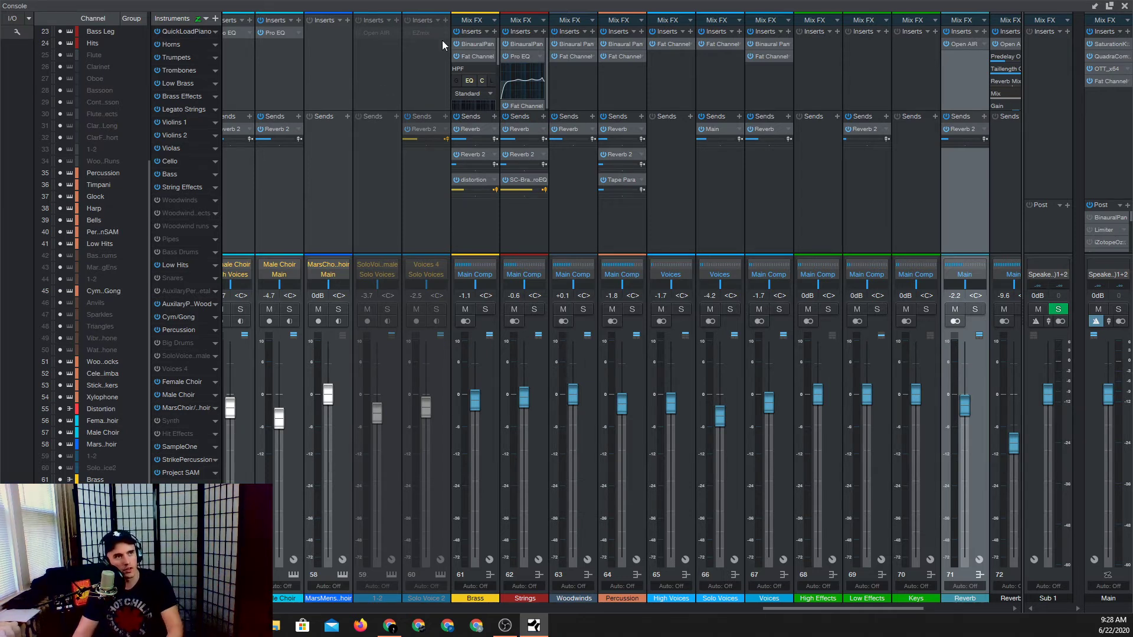
Revisit the Binaural Pan width on the Brass, Strings and Woodwinds buses, and close the plugin windows.
left_click(474, 45)
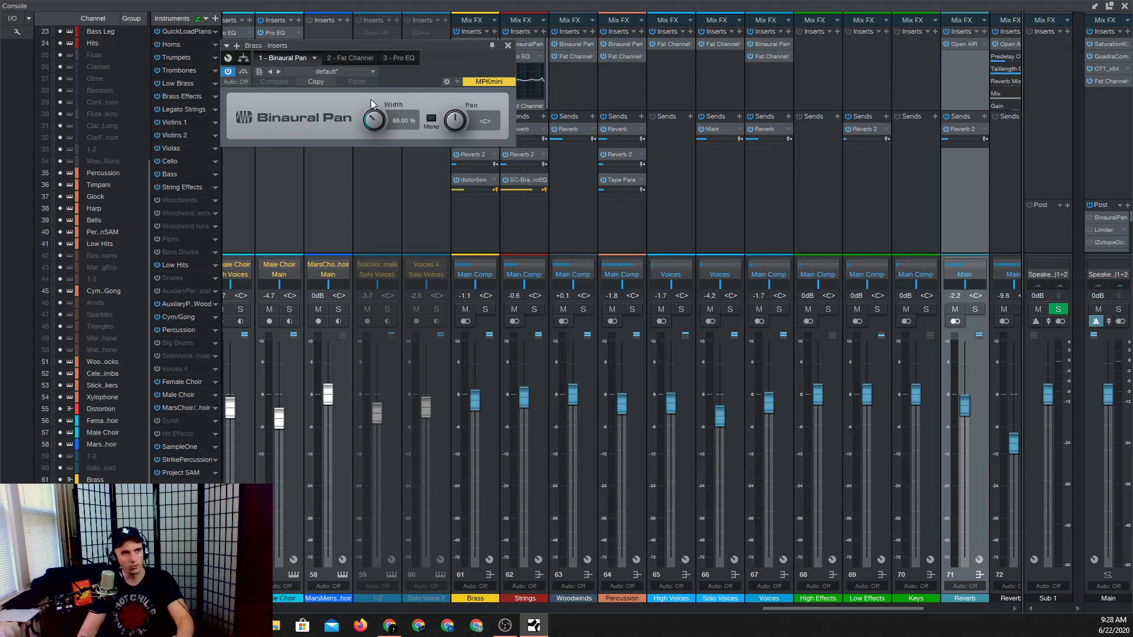
left_click(508, 45)
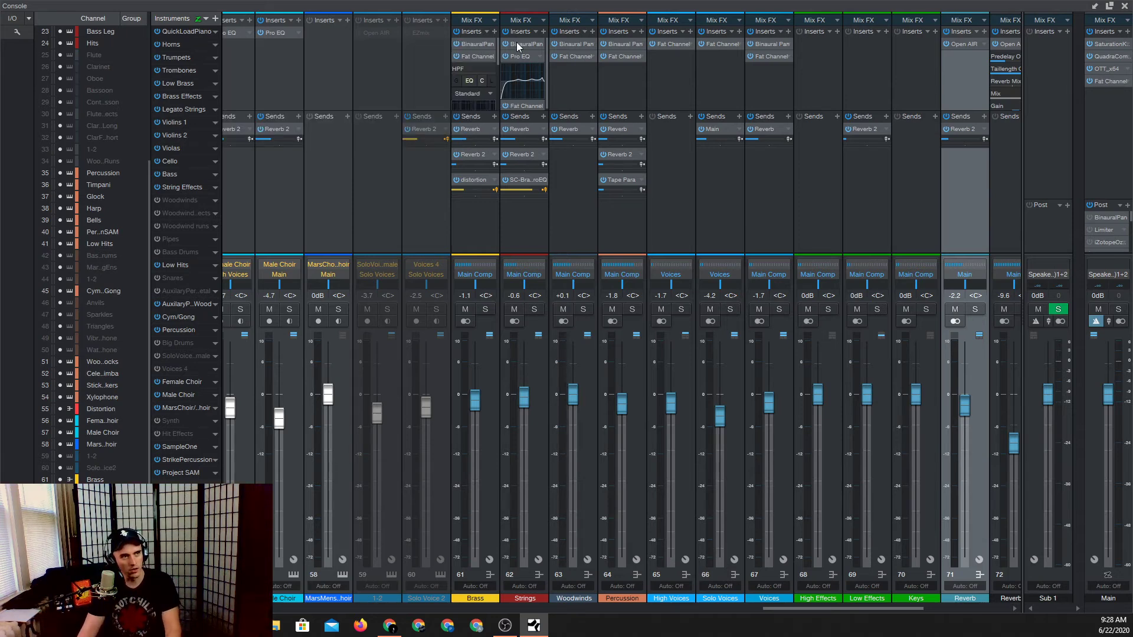
left_click(519, 43)
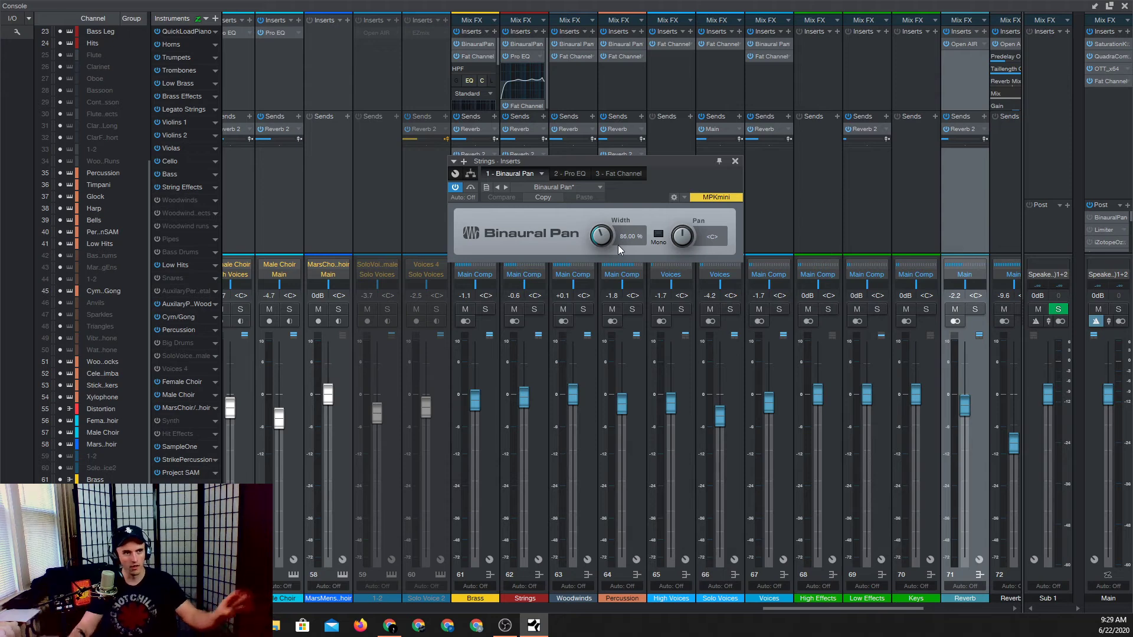
left_click(735, 162)
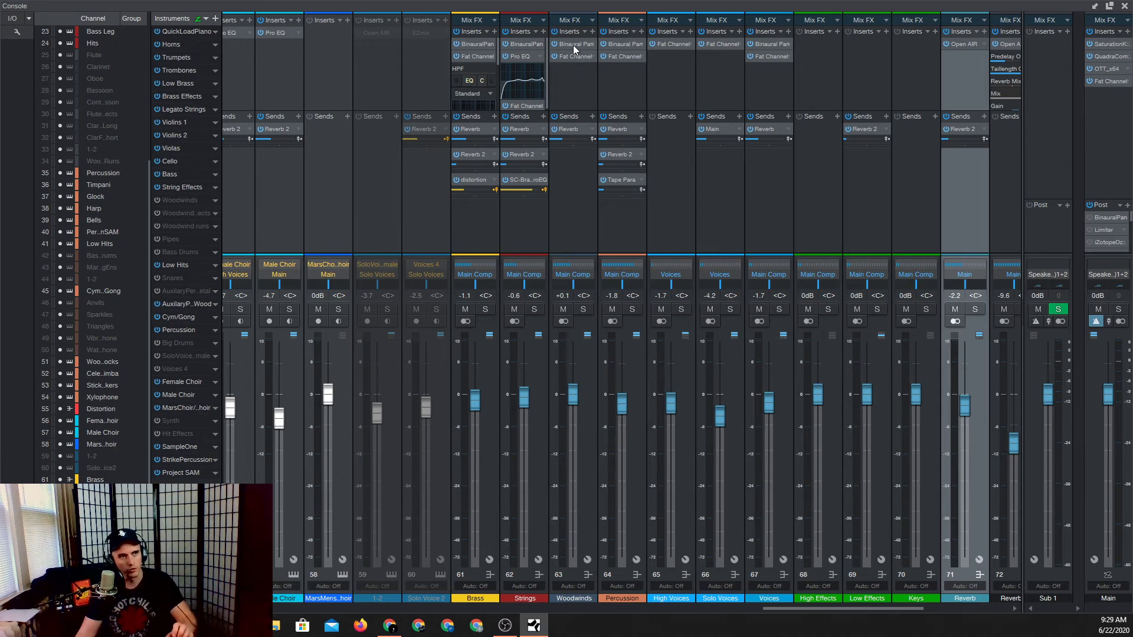
left_click(572, 44)
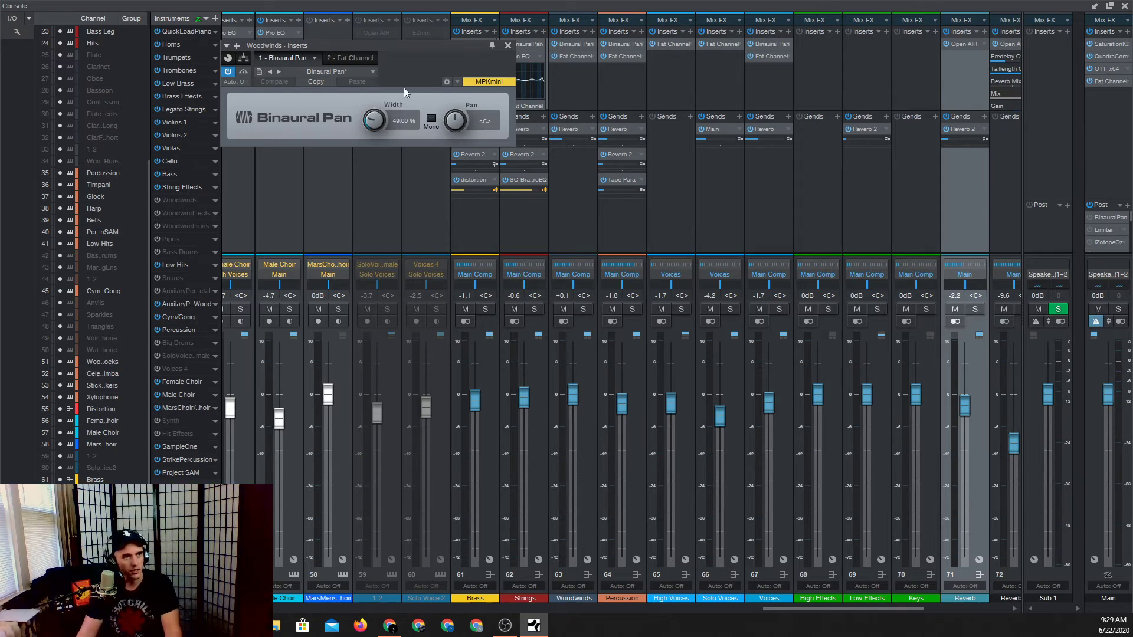
left_click(510, 46)
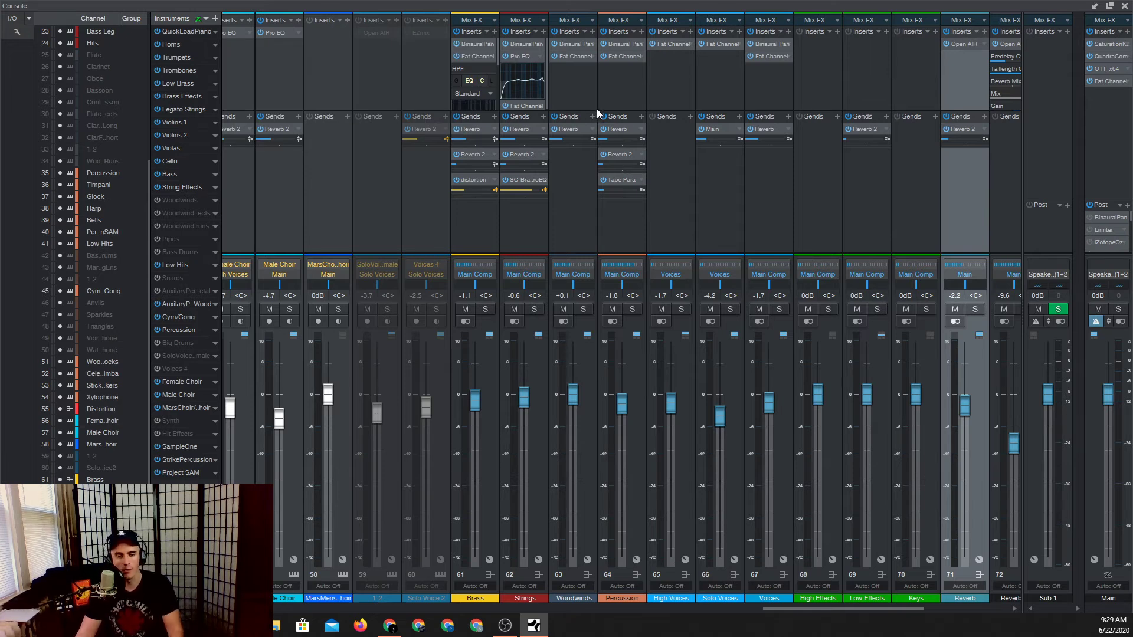
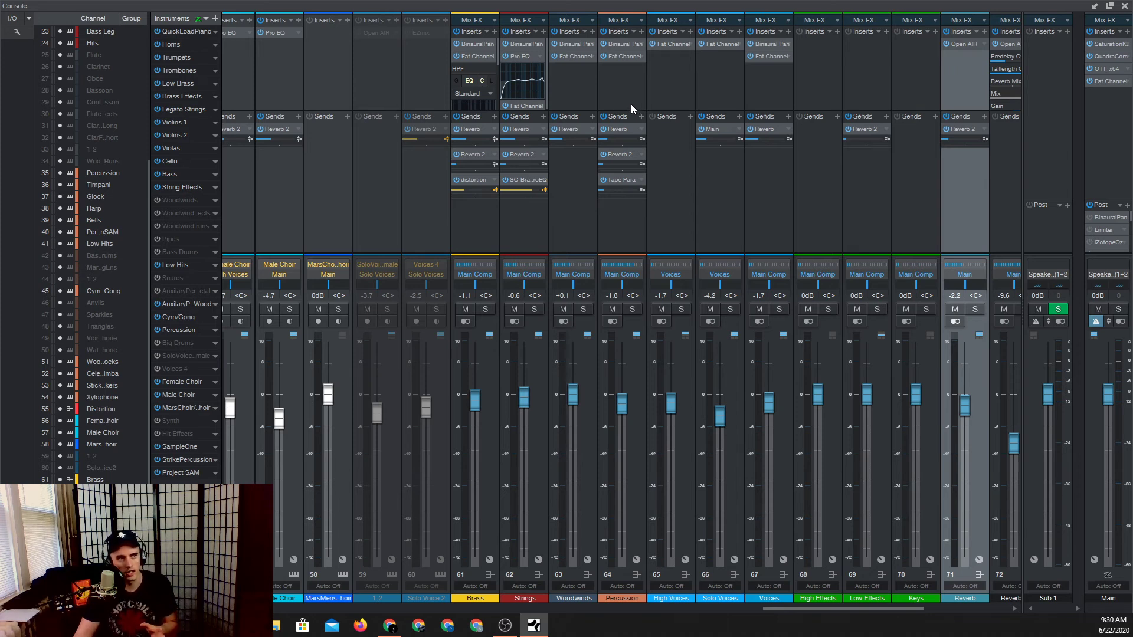
Examine the Reverb bus's available output destinations, including the sidechains, and leave its routing as it is.
left_click_drag(833, 608, 953, 606)
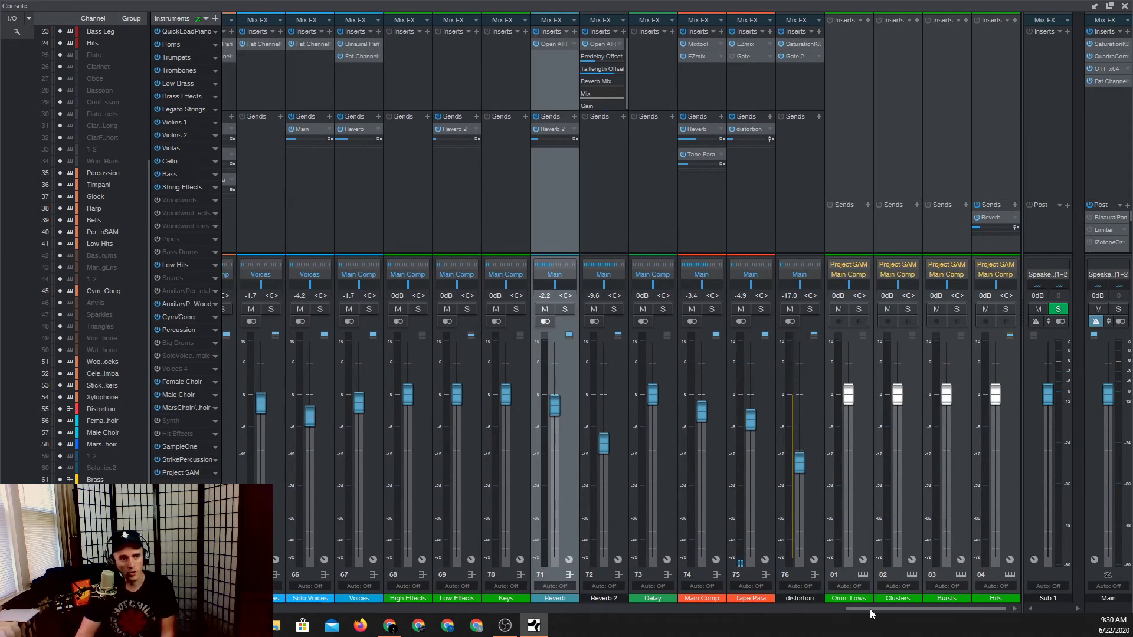
left_click_drag(869, 609, 915, 611)
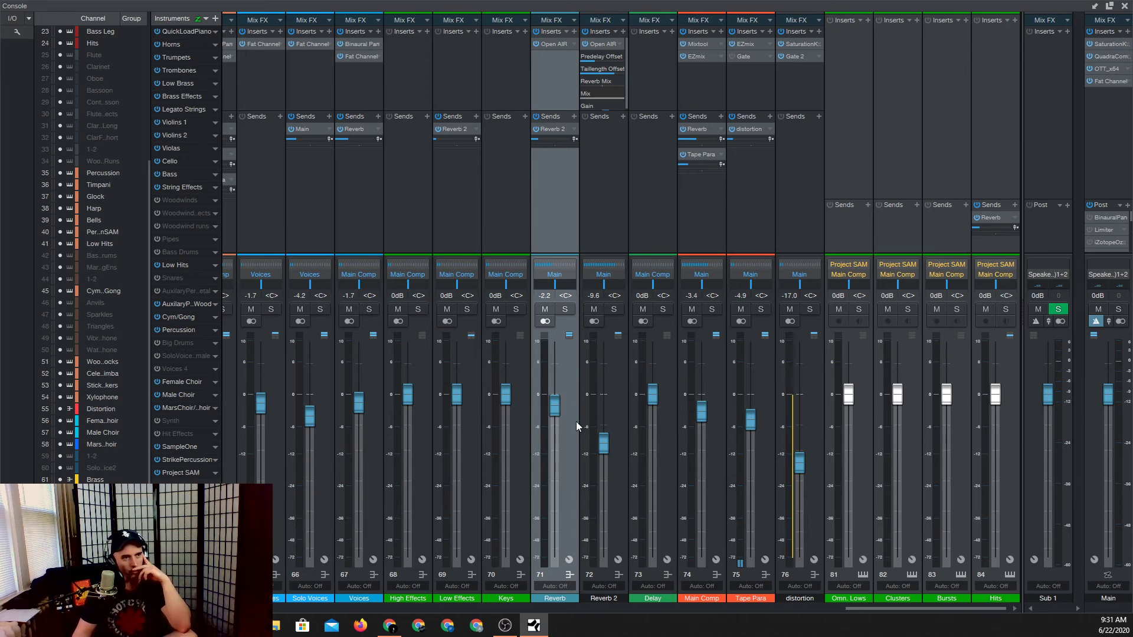
left_click(560, 276)
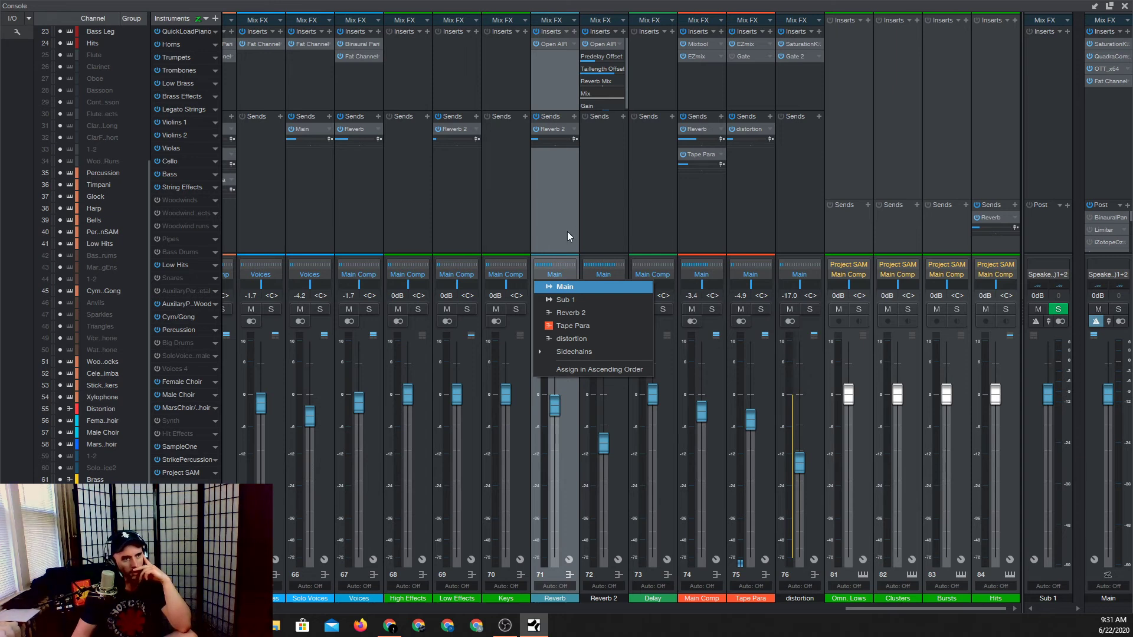
left_click(544, 352)
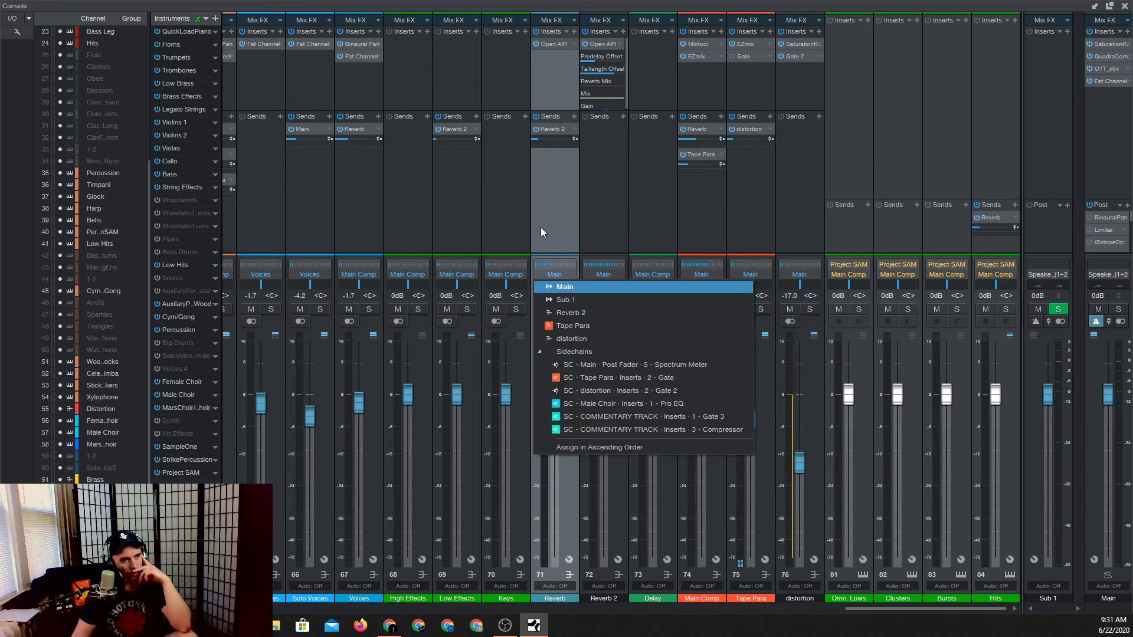
left_click(560, 223)
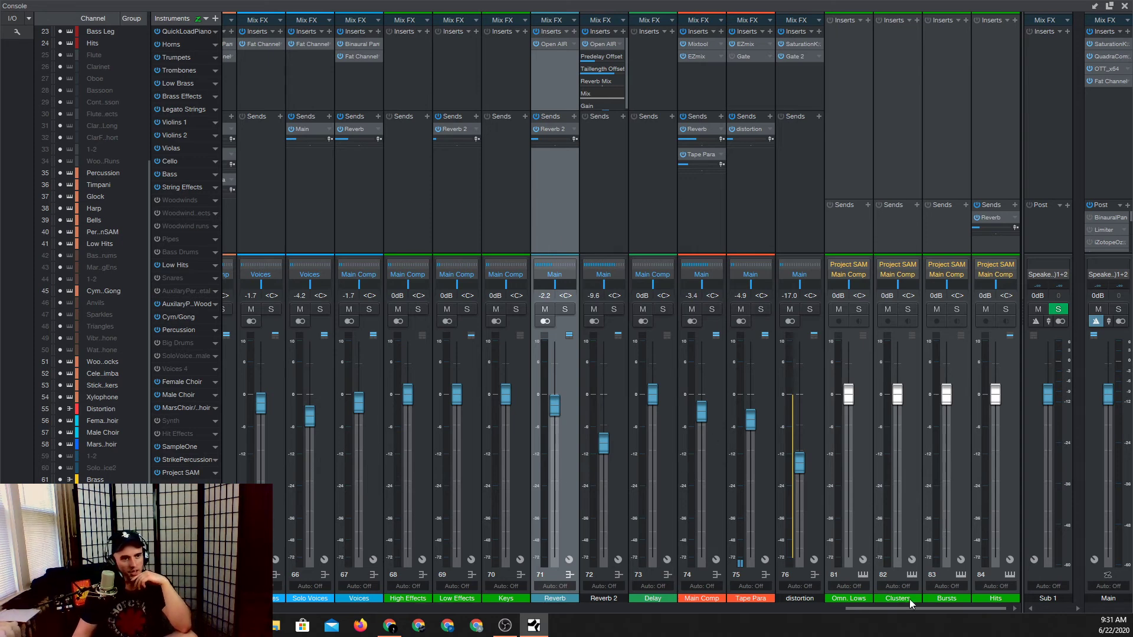
Open the Project SAM Kontakt instrument and collapse the Pandora Bursts patch in its multi rack.
left_click_drag(905, 608, 964, 599)
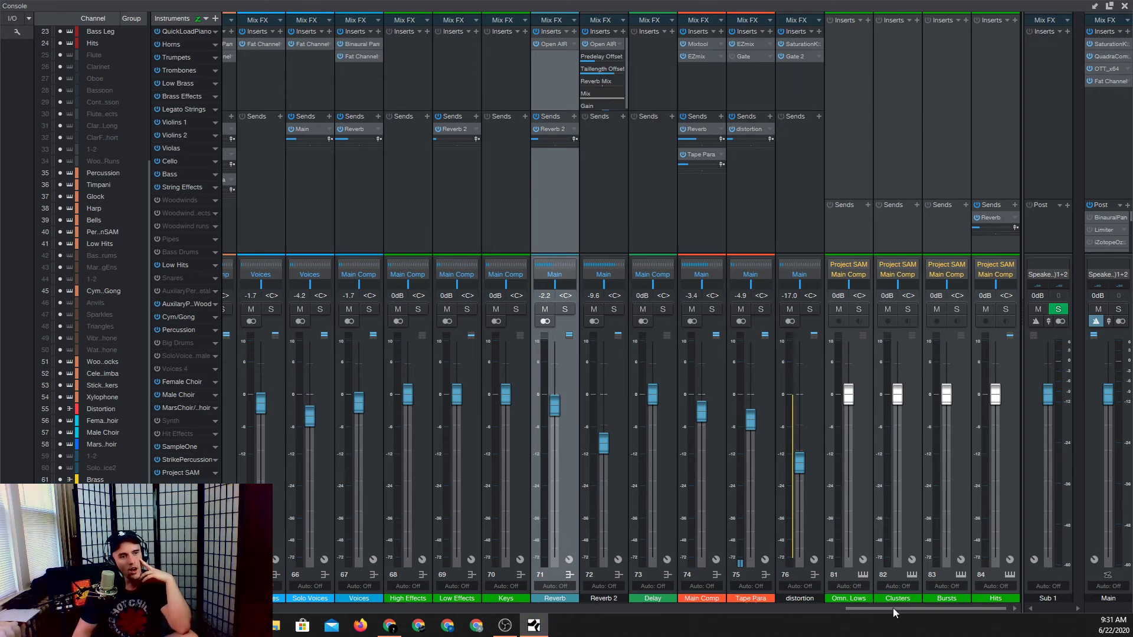
left_click_drag(894, 608, 974, 602)
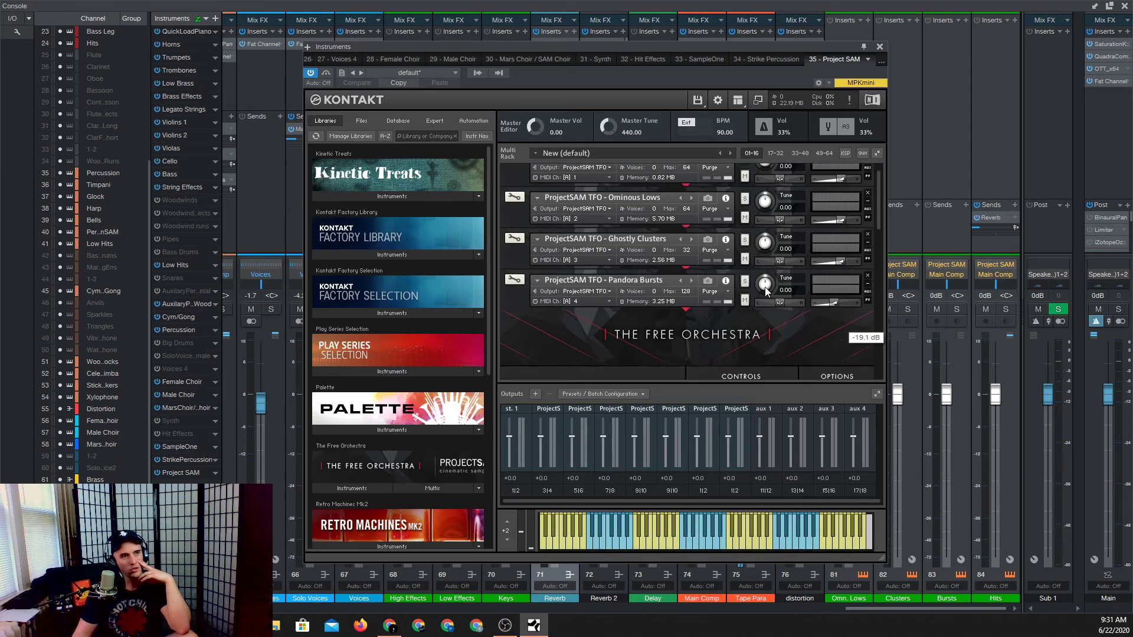
scroll(765, 291, "down", 5)
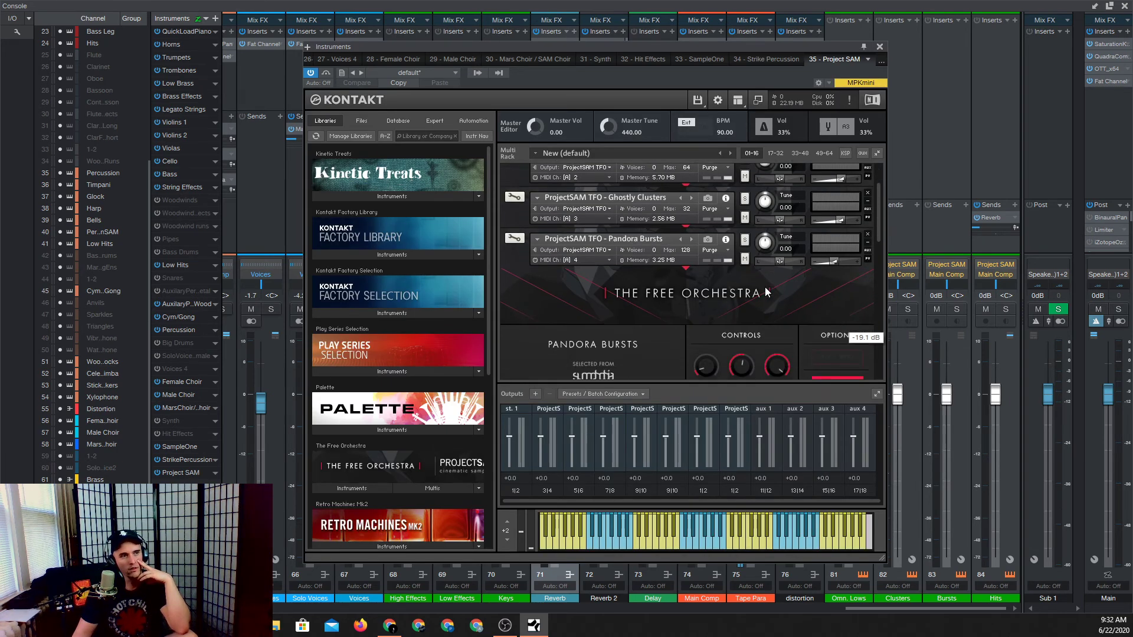
scroll(765, 288, "up", 3)
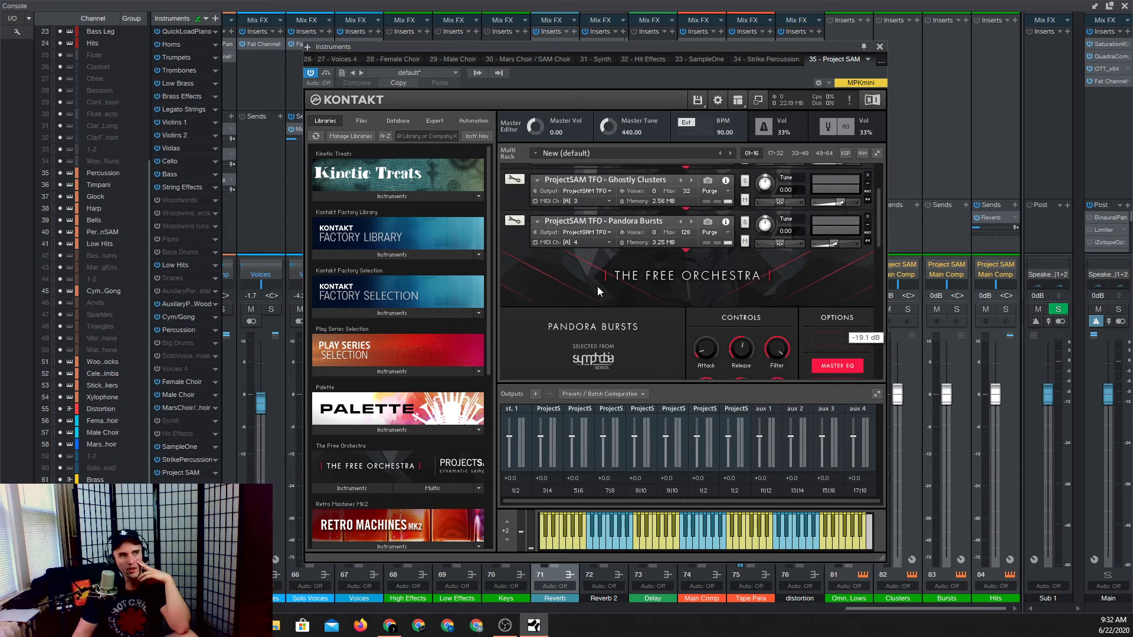
left_click(518, 237)
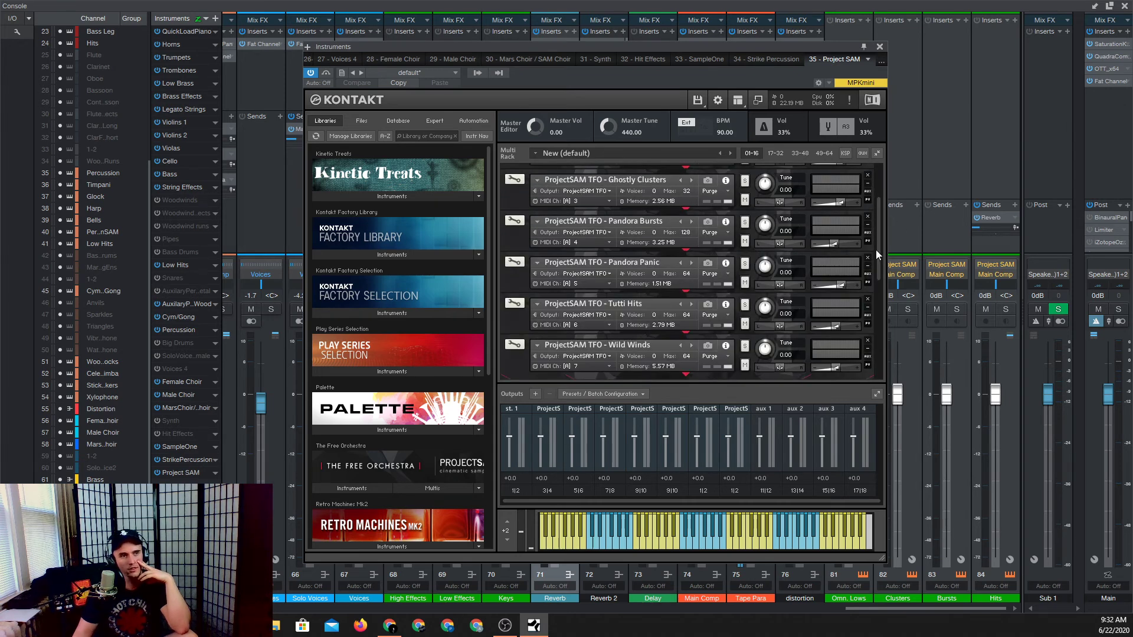
Look through the Project SAM patches in the Kontakt rack, from Ghostly Clusters down to the Wild Winds controls.
left_click_drag(877, 249, 884, 364)
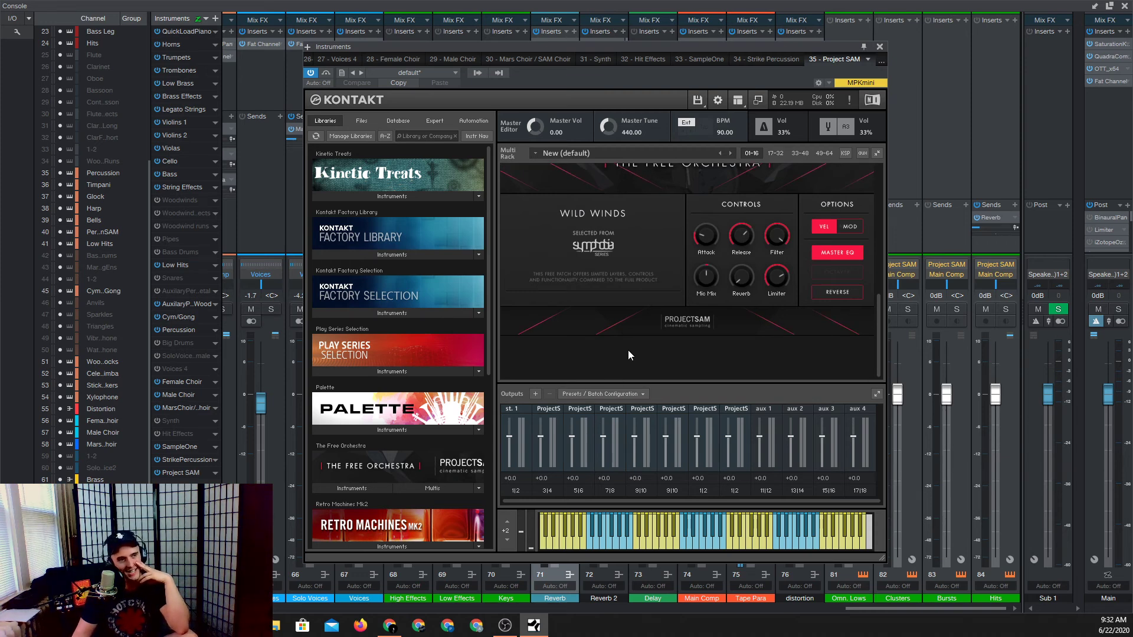
scroll(627, 349, "up", 3)
scroll(502, 255, "up", 1)
double_click(524, 239)
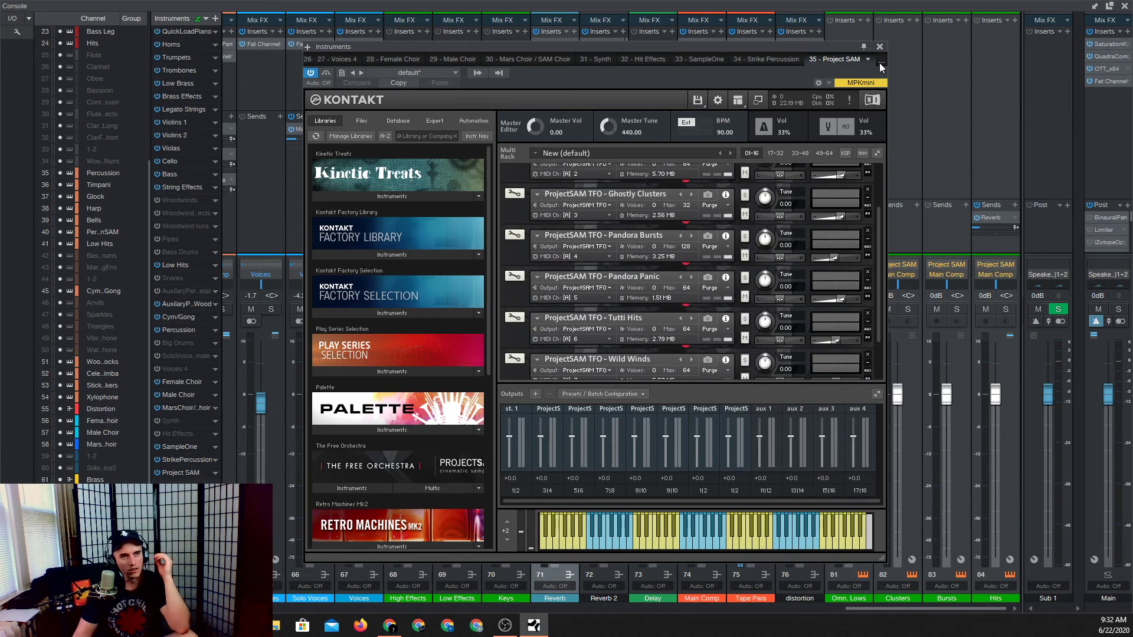
scroll(695, 288, "up", 1)
scroll(694, 292, "down", 1)
double_click(513, 322)
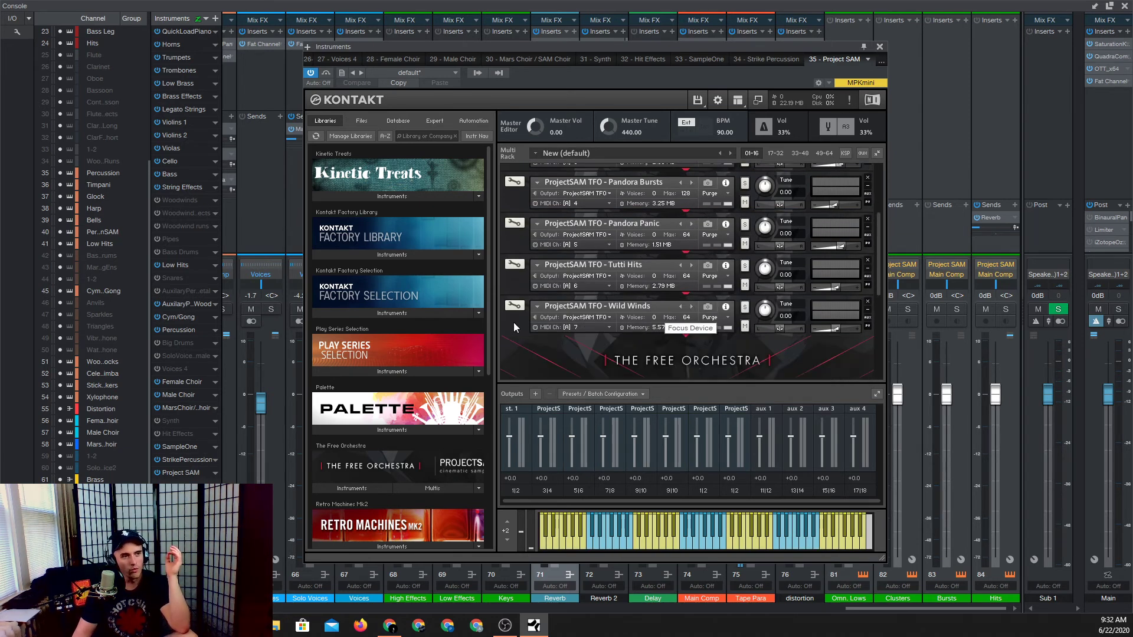
scroll(593, 323, "down", 3)
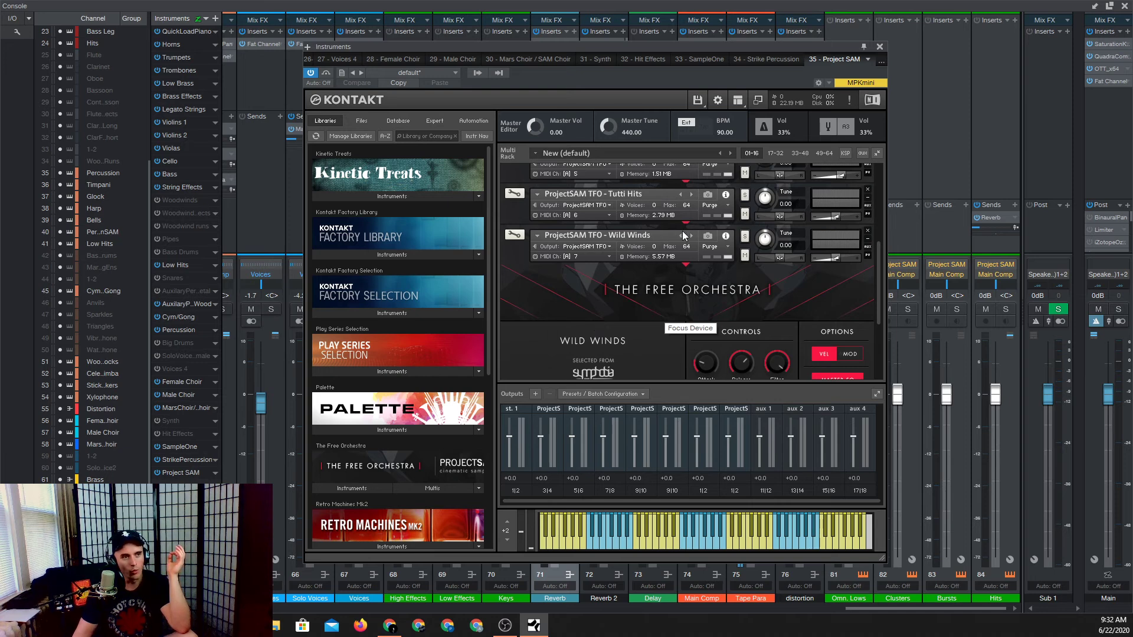
scroll(661, 296, "down", 3)
scroll(583, 236, "up", 2)
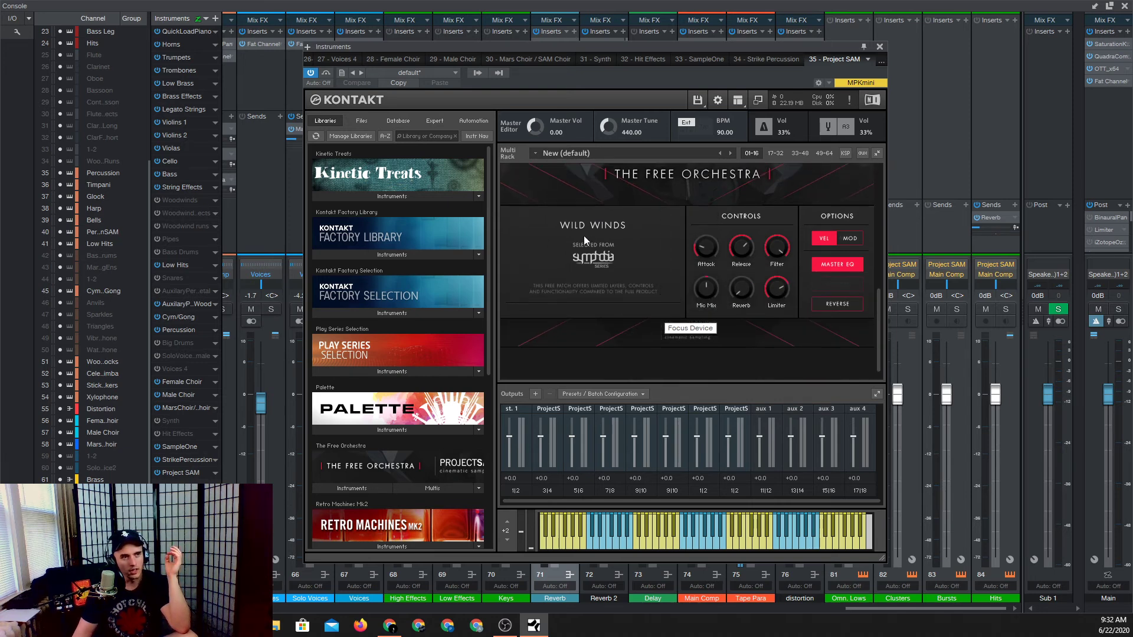
Select the Wild Winds patch, audition its lowest playable note on the Kontakt keyboard, and return to the patch list.
left_click(525, 208)
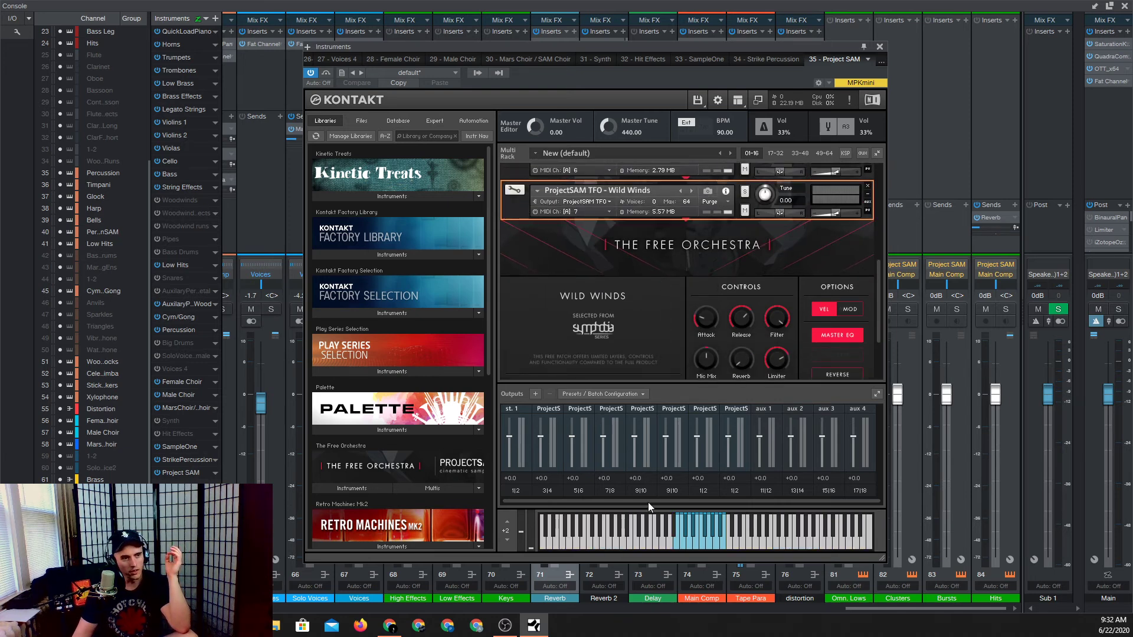
left_click(677, 543)
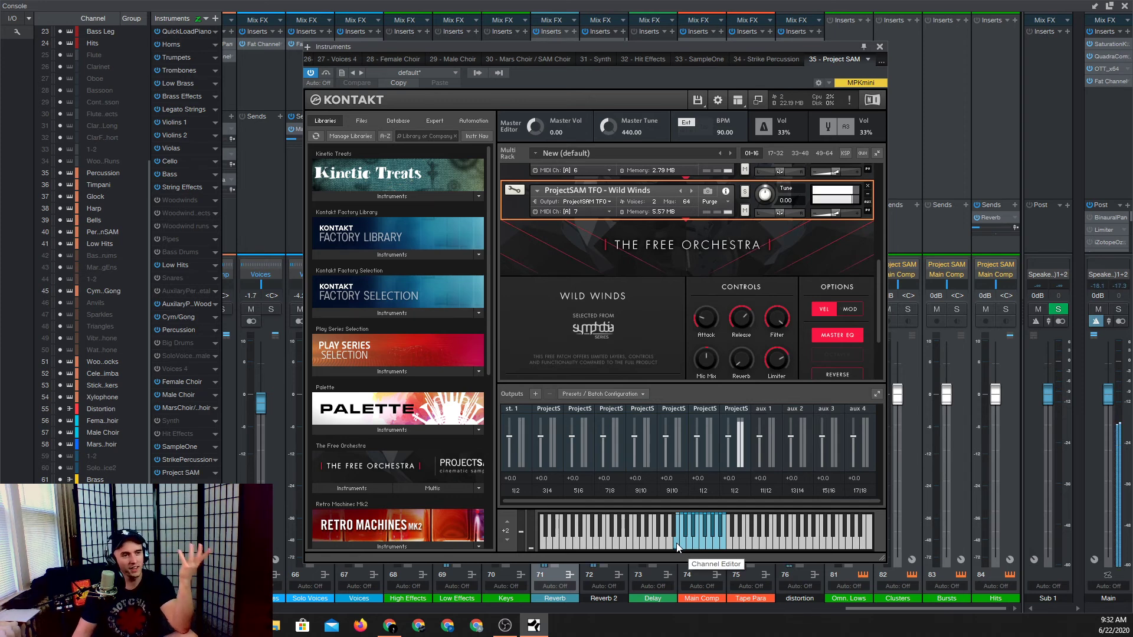
scroll(667, 334, "up", 1)
scroll(667, 330, "up", 6)
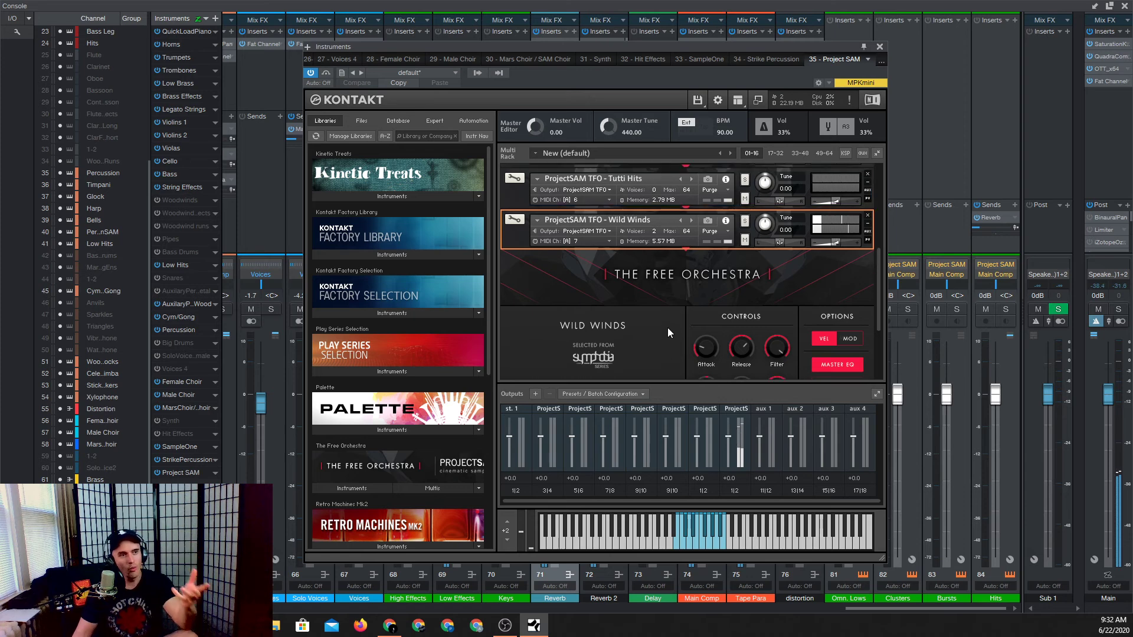
scroll(667, 331, "up", 3)
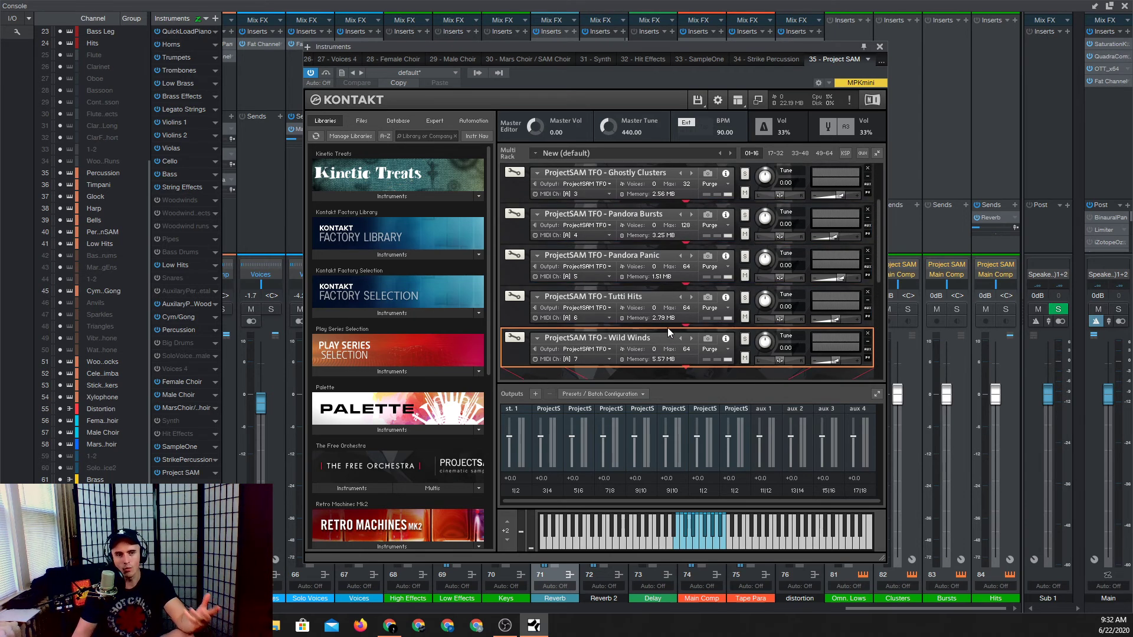
Look through the Project SAM patches in the Kontakt rack and select the collapsed Tutti Hits patch.
scroll(675, 302, "up", 3)
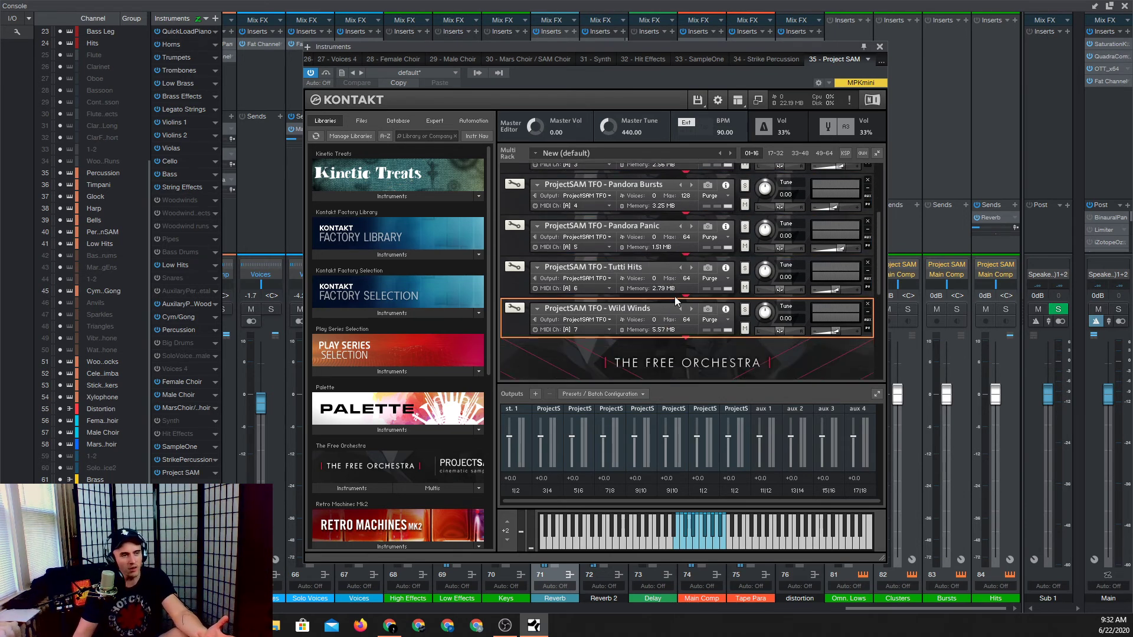
scroll(654, 305, "up", 2)
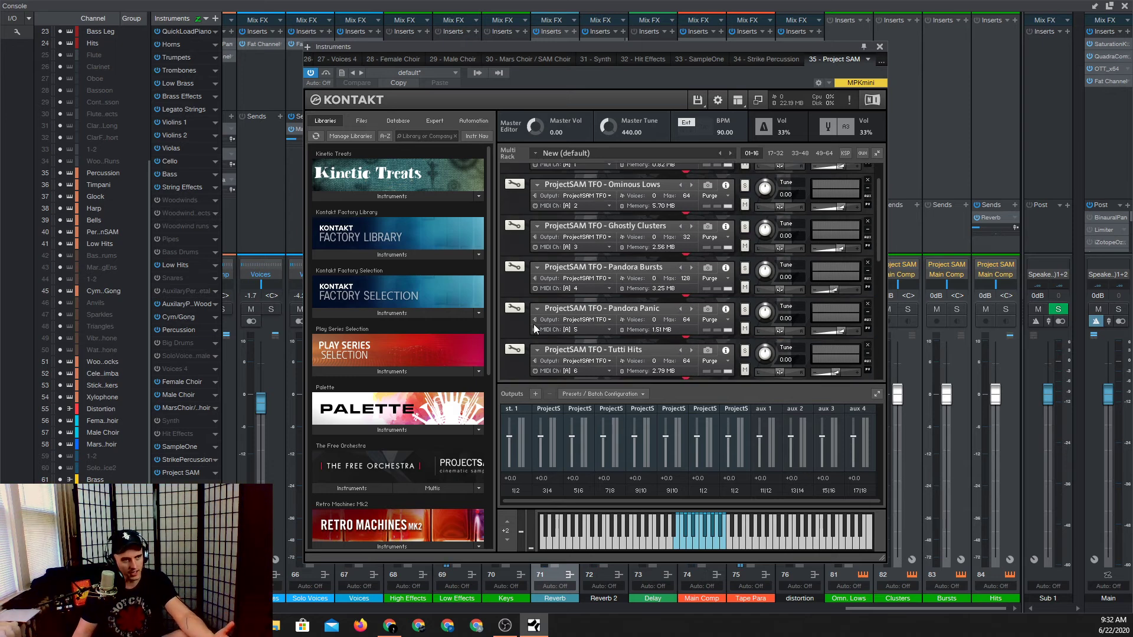
scroll(517, 306, "down", 1)
left_click(515, 351)
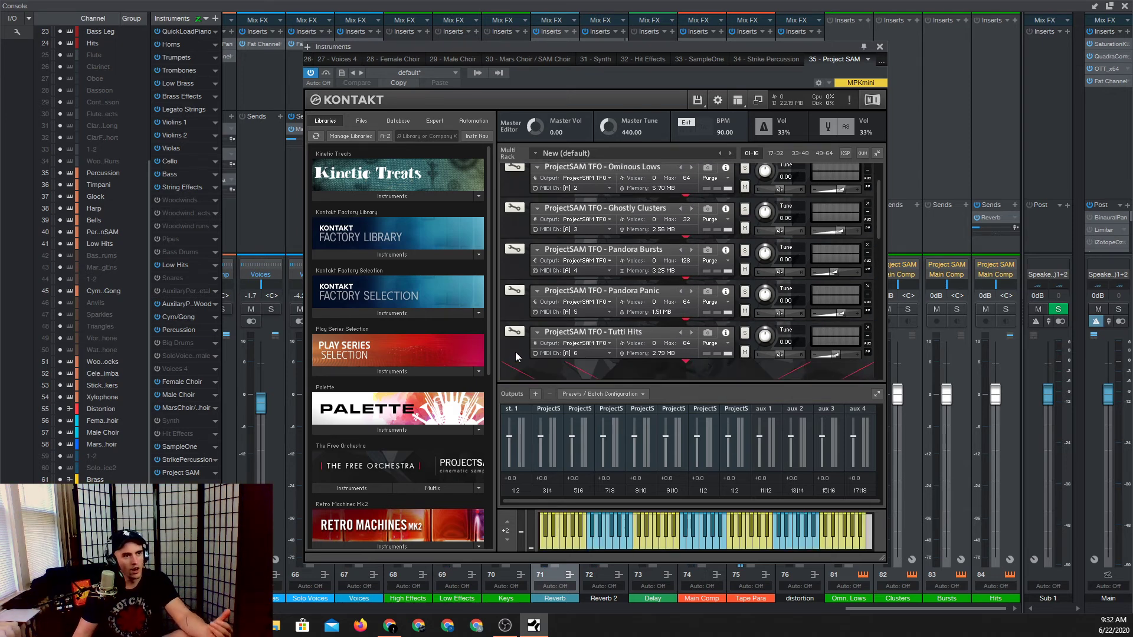
scroll(554, 350, "down", 3)
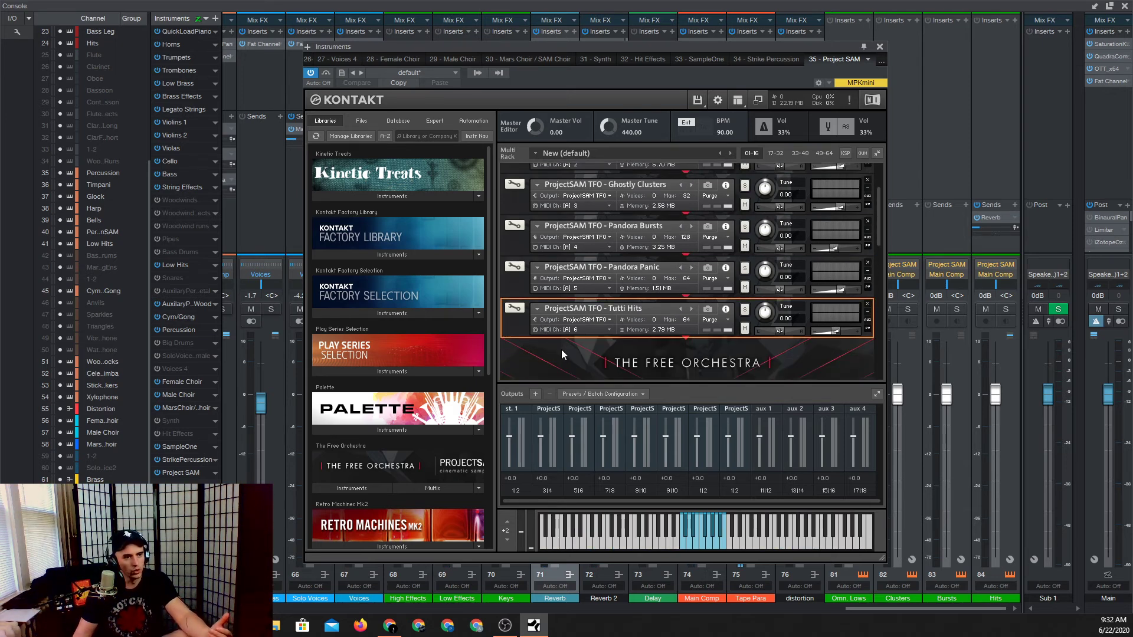
Audition several notes across the Tutti Hits patch's playable range on the Kontakt keyboard and return to the rack's first patches.
left_click(683, 543)
left_click(692, 541)
left_click(699, 548)
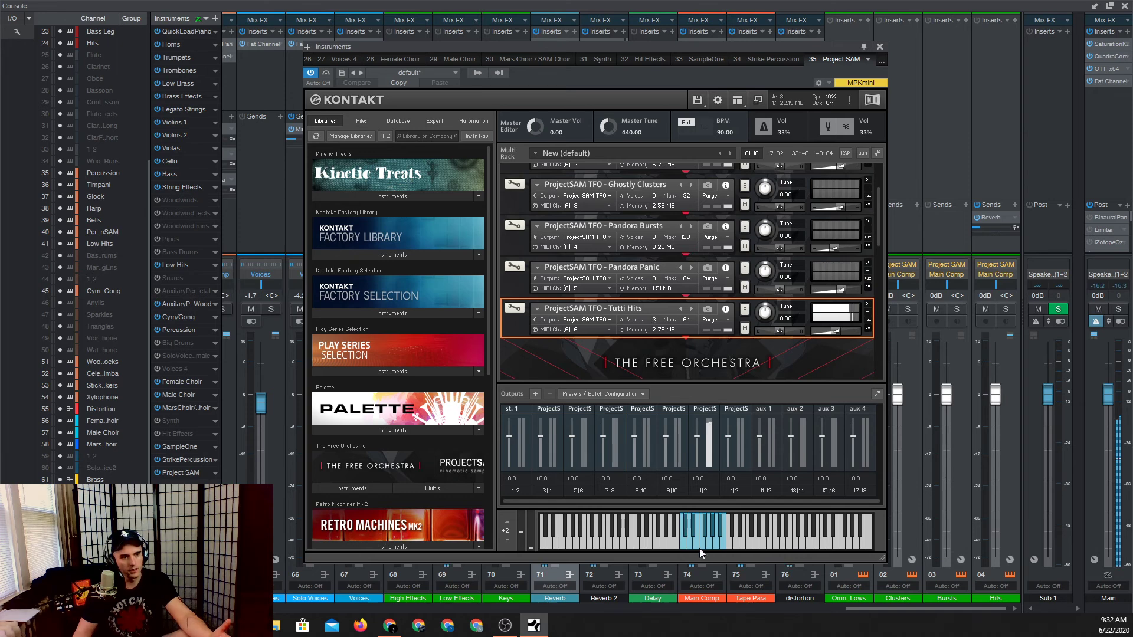
left_click(700, 544)
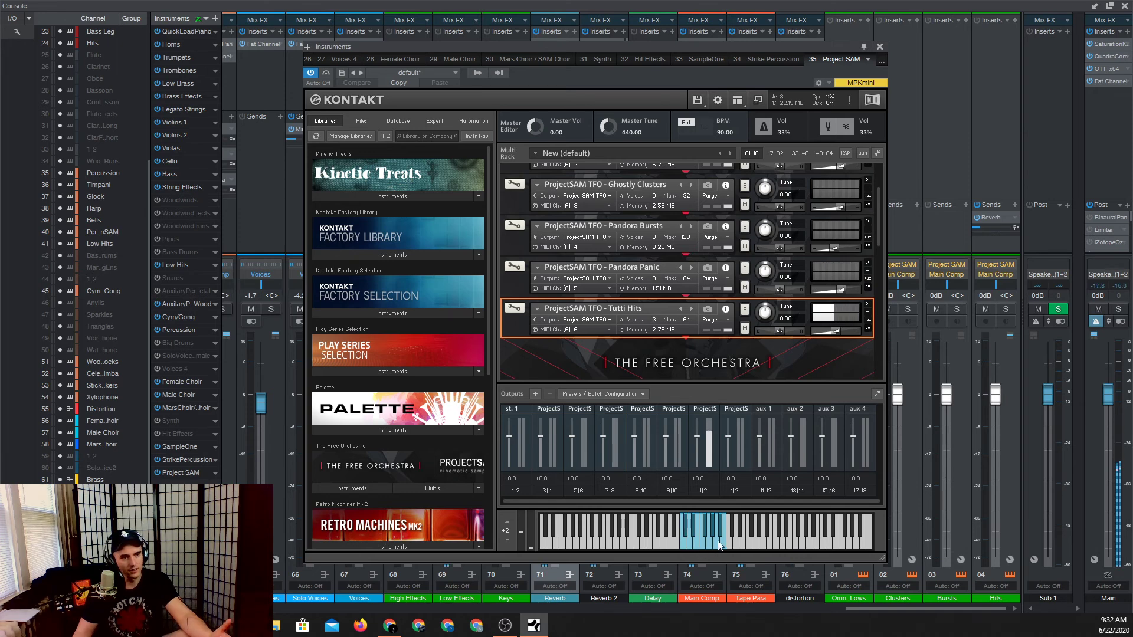
left_click(717, 540)
left_click(721, 540)
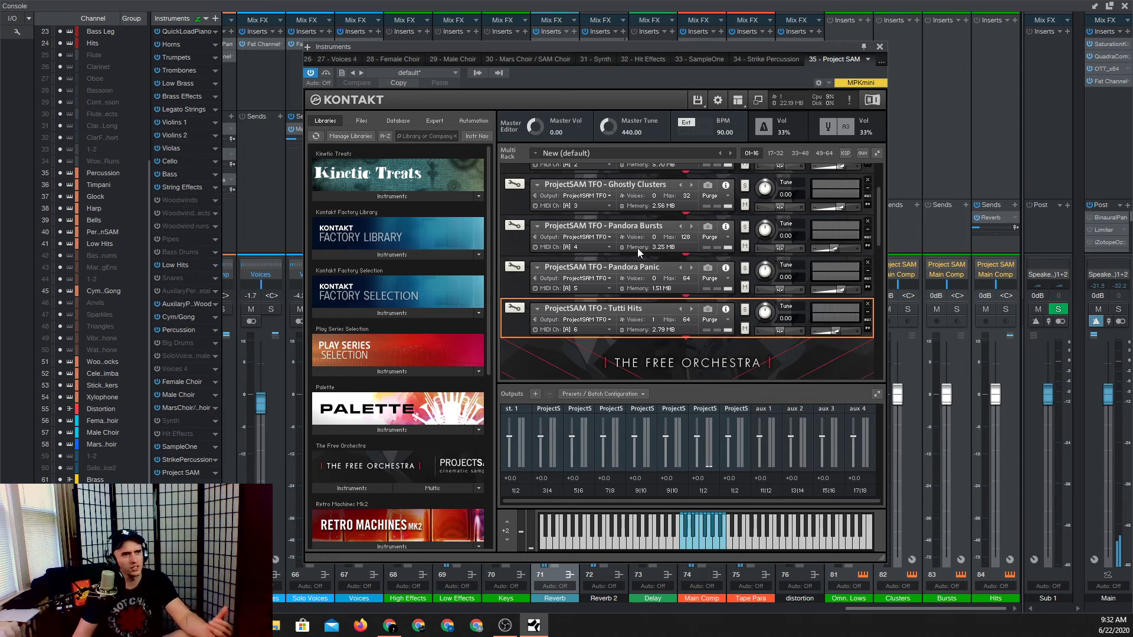
scroll(625, 250, "up", 3)
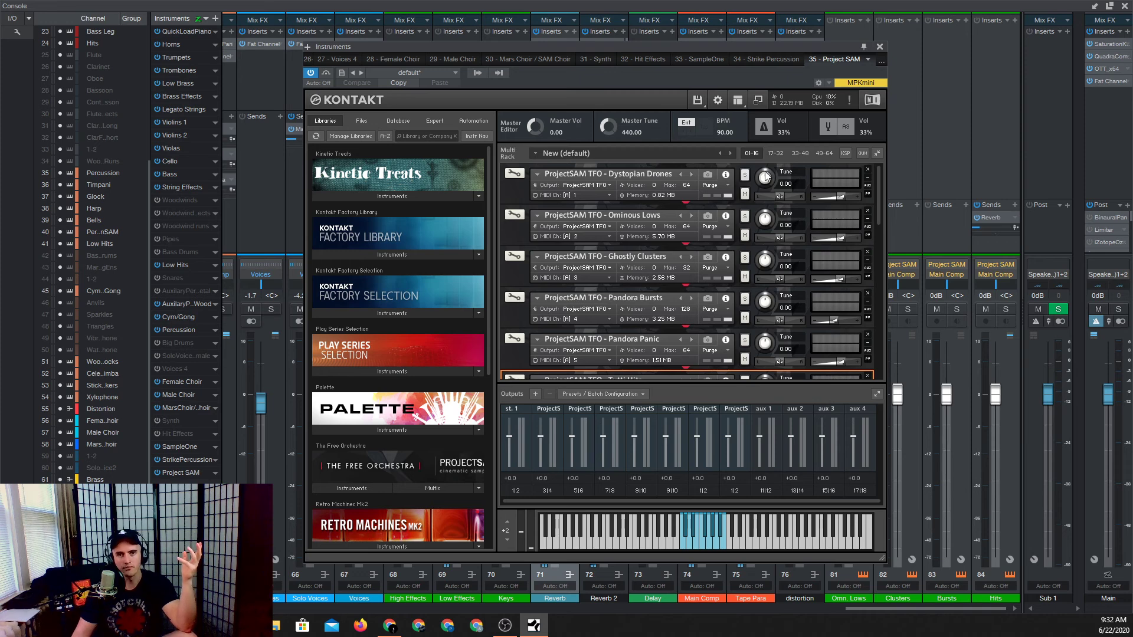
Close the Kontakt and console windows and expand the Effects/Keys folder track in the arrangement to show its tracks.
left_click(879, 46)
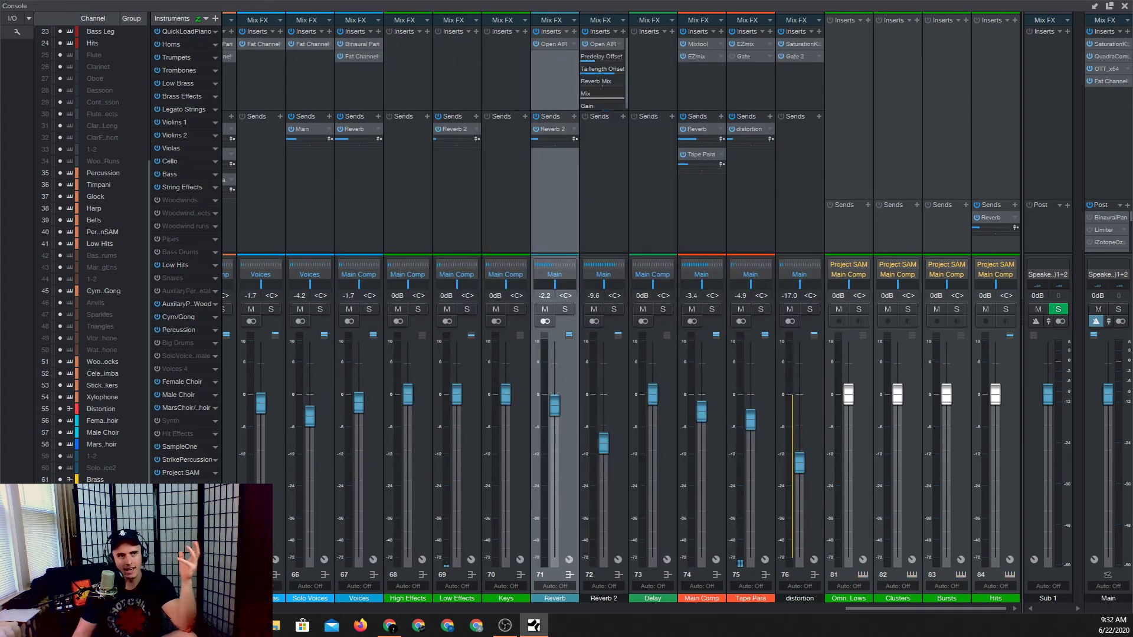
left_click(1125, 6)
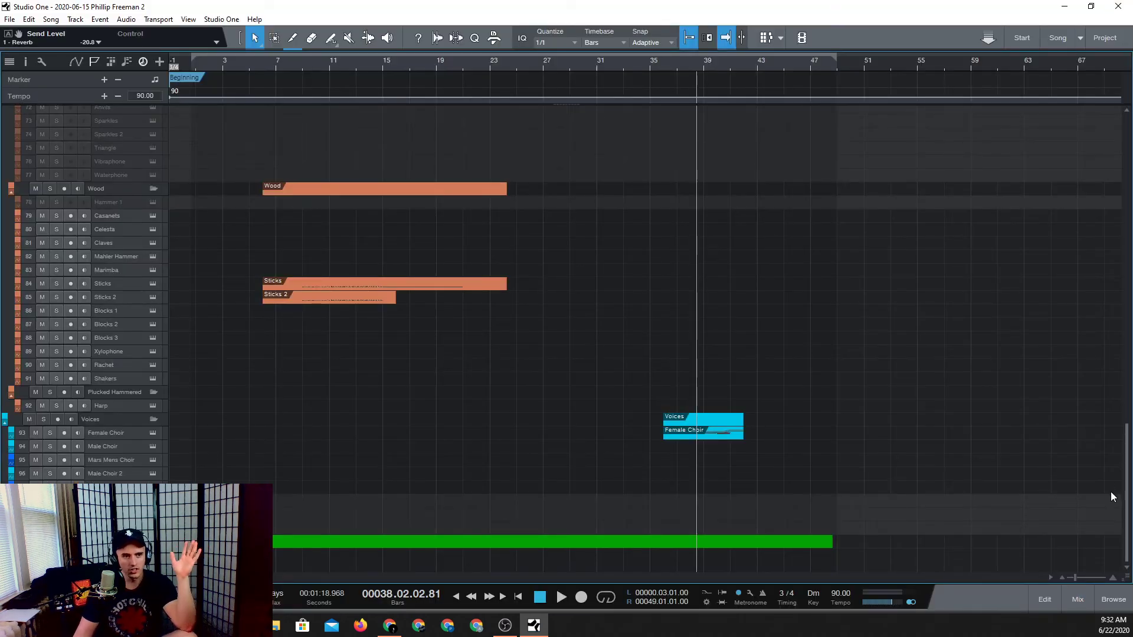
left_click(153, 541)
scroll(677, 472, "down", 5)
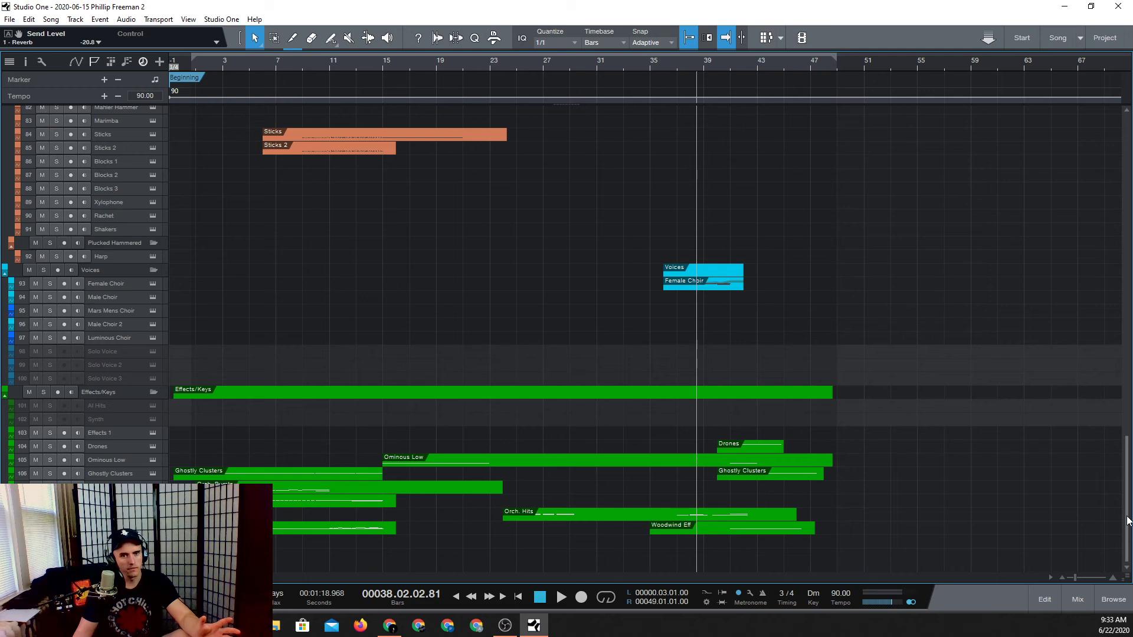
mouse_move(1126, 518)
left_mouse_down()
mouse_move(1122, 534)
mouse_move(1128, 201)
mouse_move(1127, 522)
left_mouse_up()
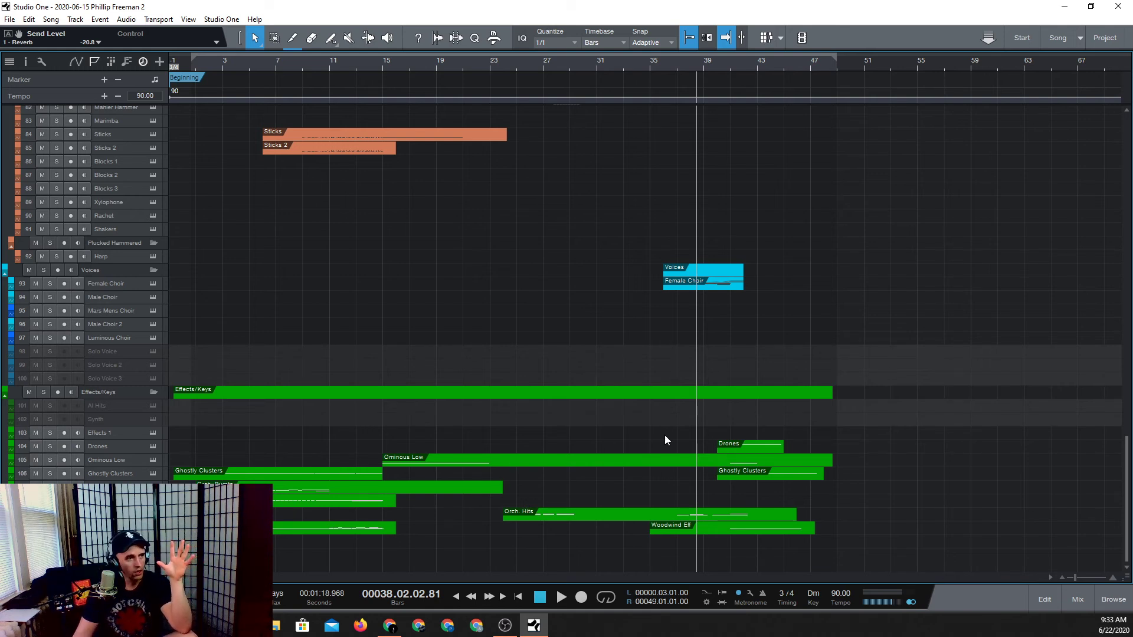
View the instruments behind the Female Choir and wood percussion tracks, closing each instrument window.
scroll(665, 440, "up", 3)
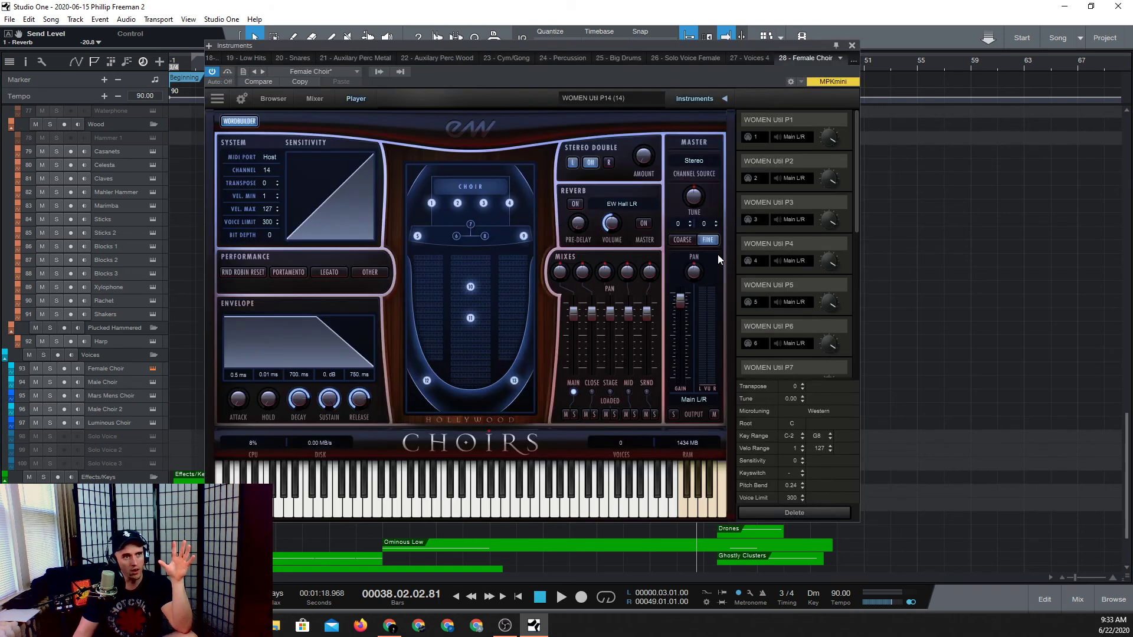
left_click(852, 44)
scroll(472, 257, "up", 3)
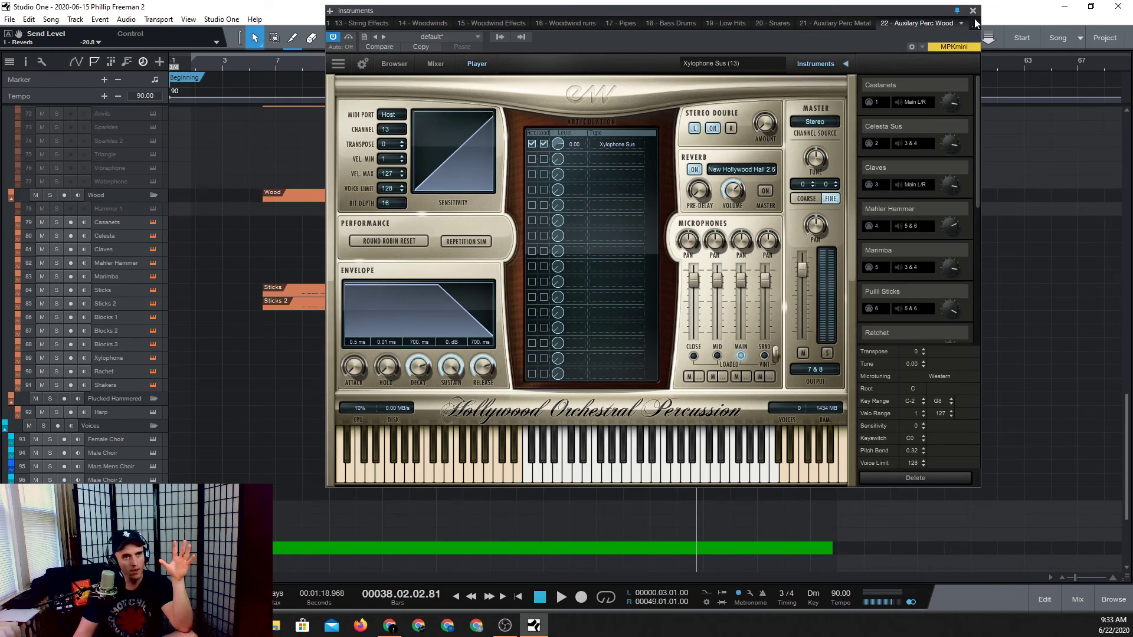
left_click(973, 11)
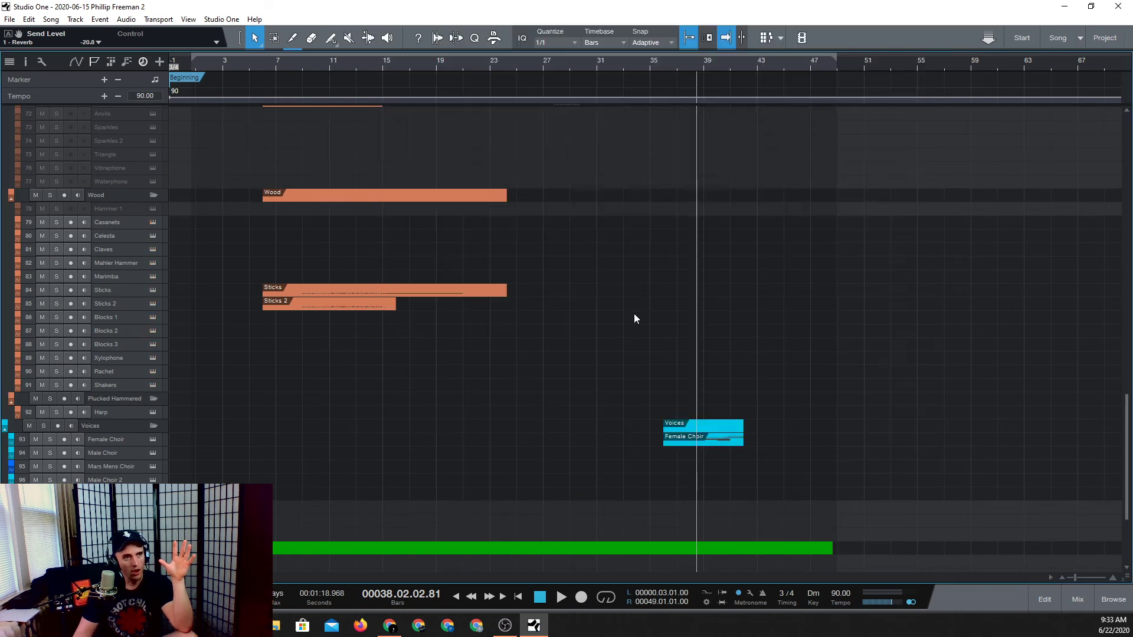
View the Gongs track's Symphonic Orchestra instrument and close its window.
scroll(625, 342, "up", 10)
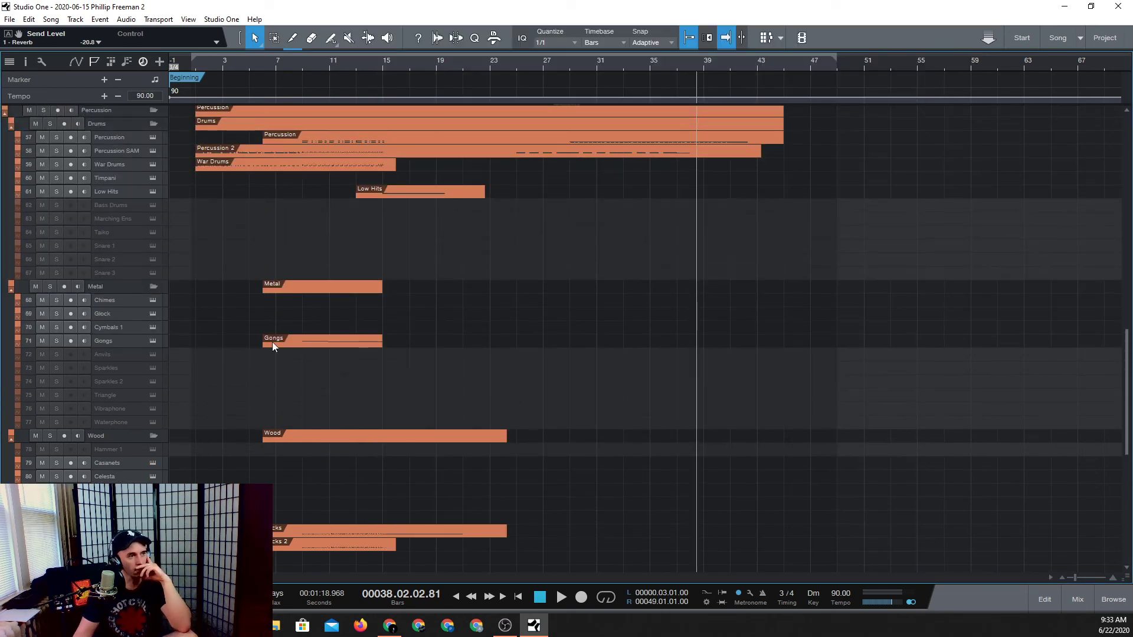
left_click(153, 341)
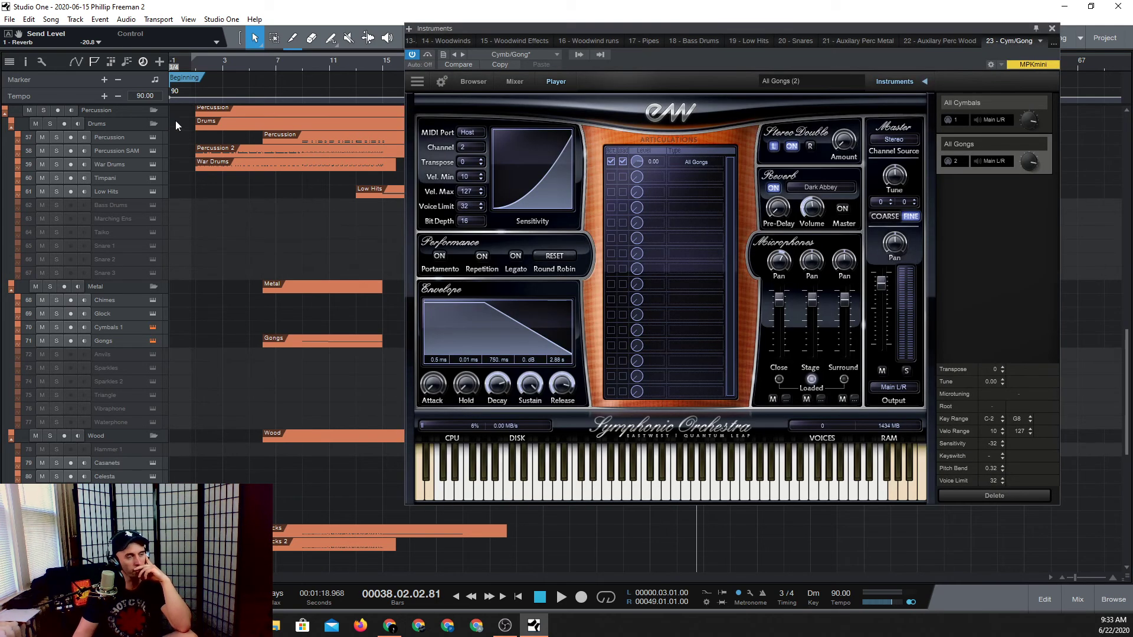
scroll(226, 151, "up", 4)
scroll(256, 163, "up", 3)
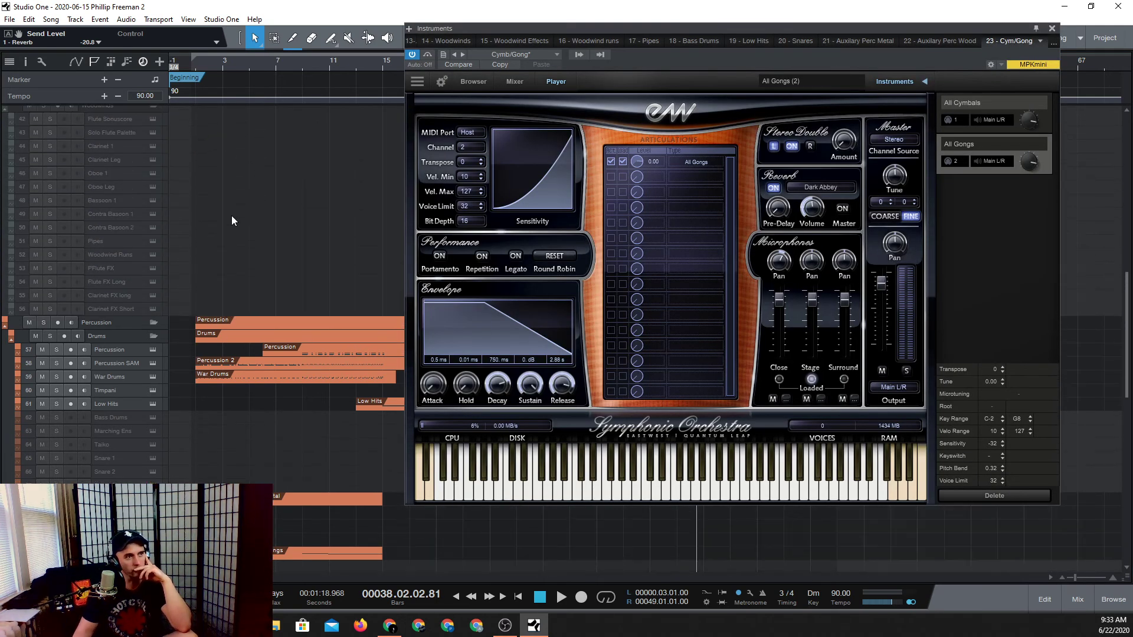
left_click(1052, 27)
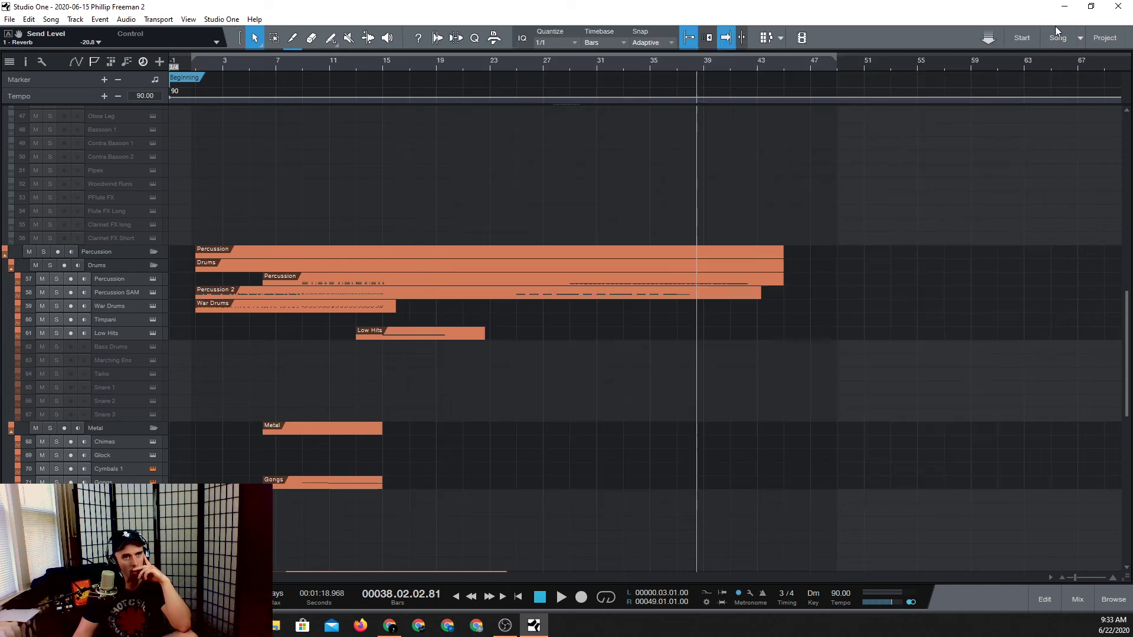
Open the Timpani track's Kontakt percussion instrument and collapse the Non Pitched Percussion patches in its multi rack.
scroll(119, 335, "up", 2)
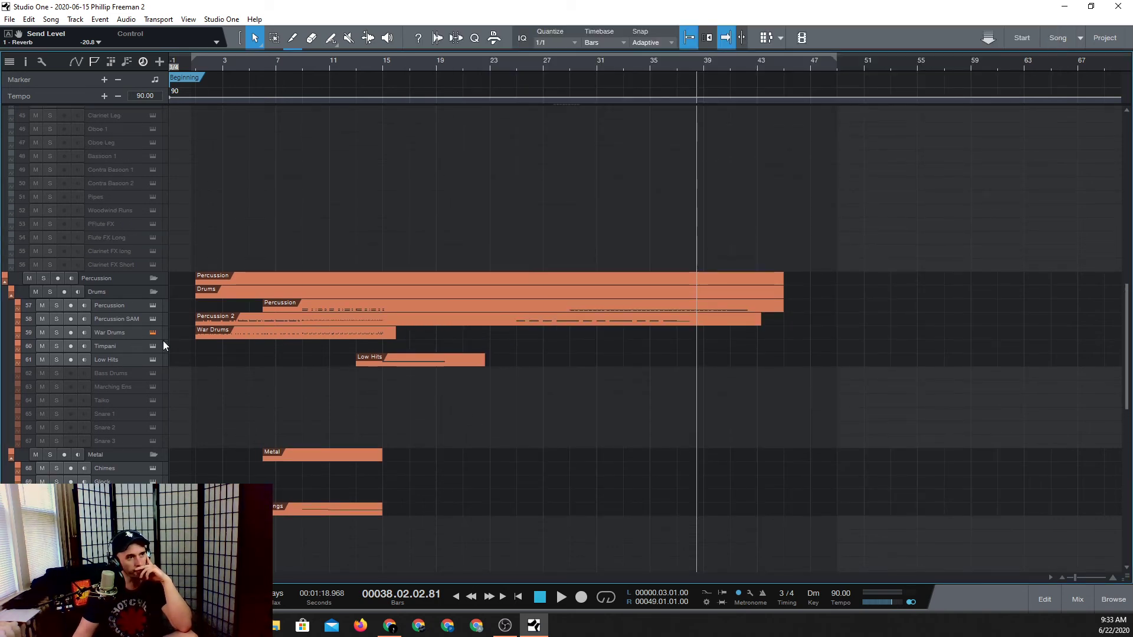
left_click(153, 346)
left_click(614, 173)
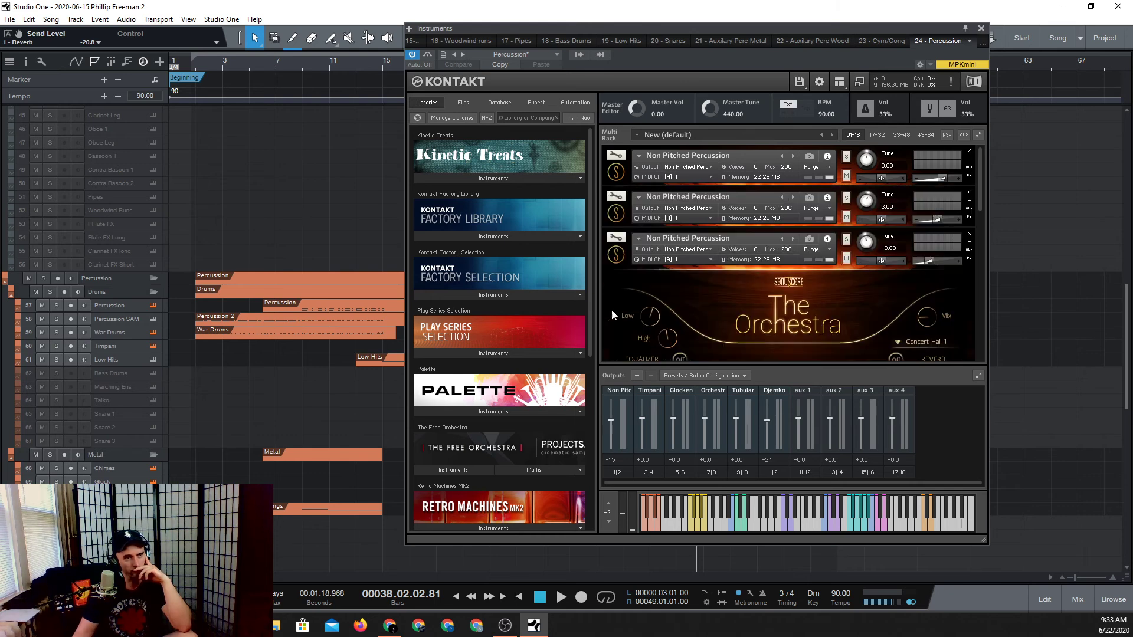
left_click(614, 256)
Look through the percussion rack down to Djemko War Ensemble Compressed, collapse that patch, and return to the first patches.
scroll(950, 298, "down", 2)
scroll(987, 290, "down", 2)
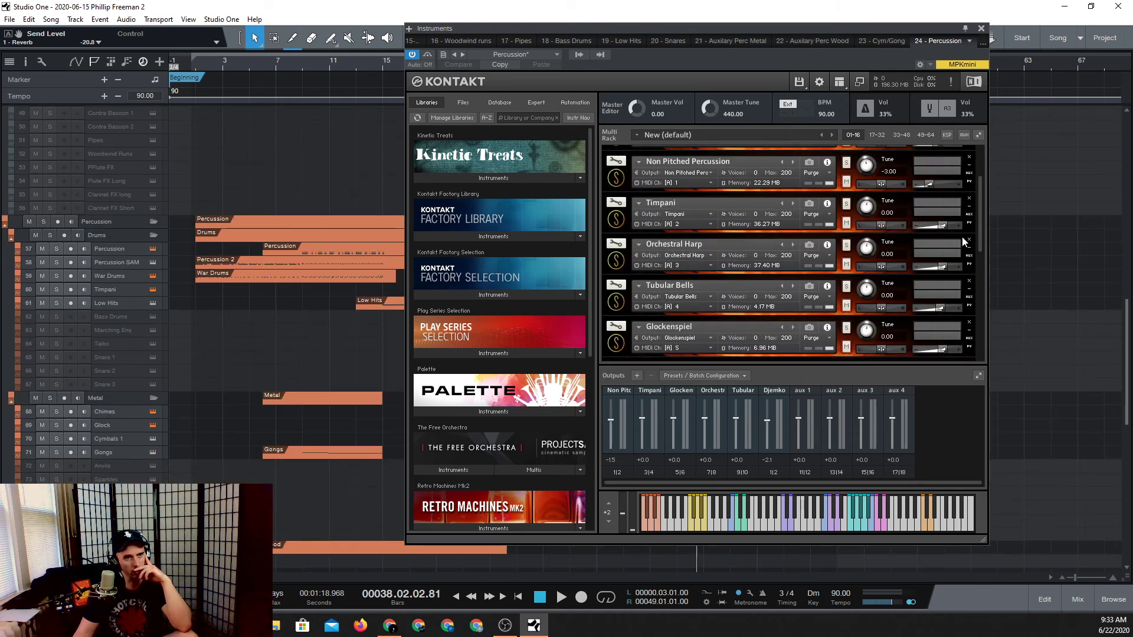
left_click_drag(978, 232, 992, 250)
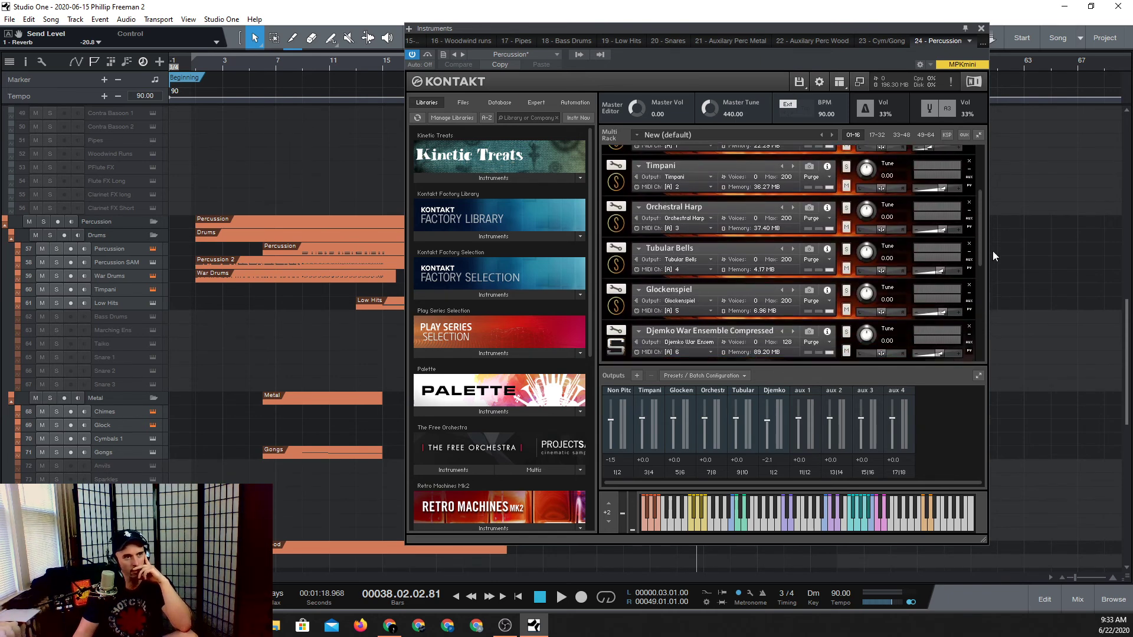
left_click(617, 302)
scroll(648, 274, "up", 5)
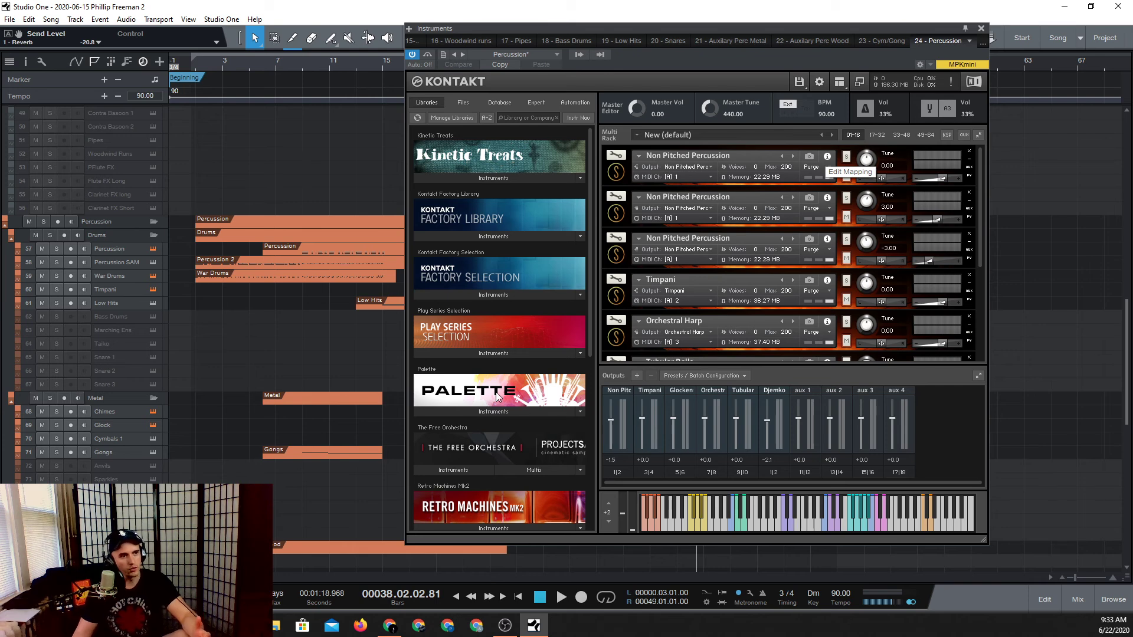
Browse the Palette library's instruments and the libraries down to The Orchestra in Kontakt, and close the percussion instrument.
left_click(479, 412)
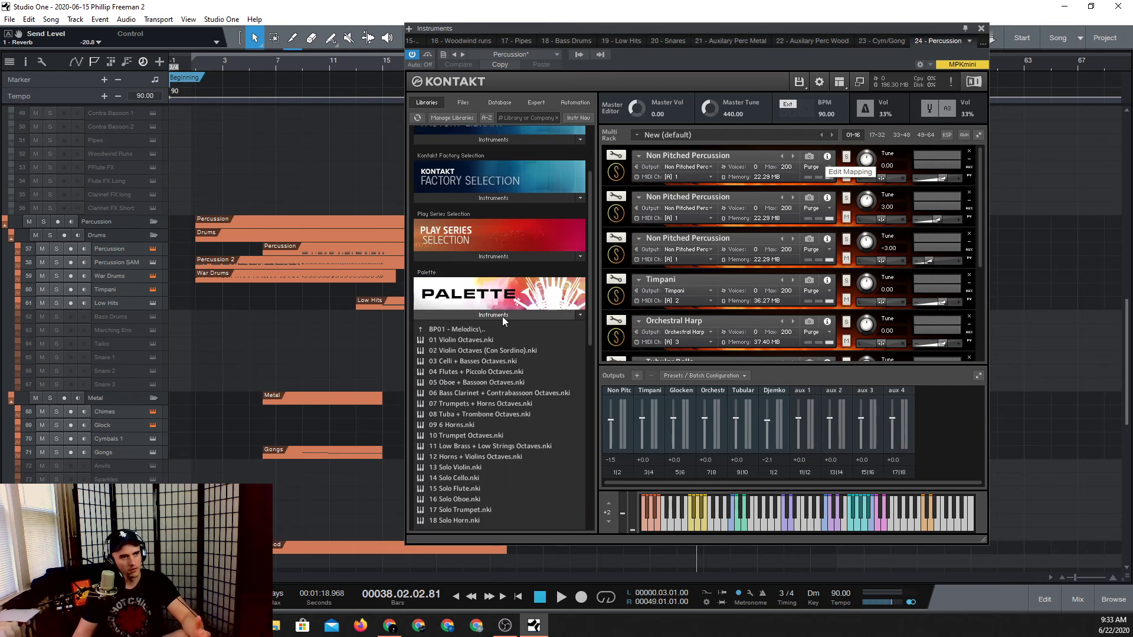
left_click(503, 317)
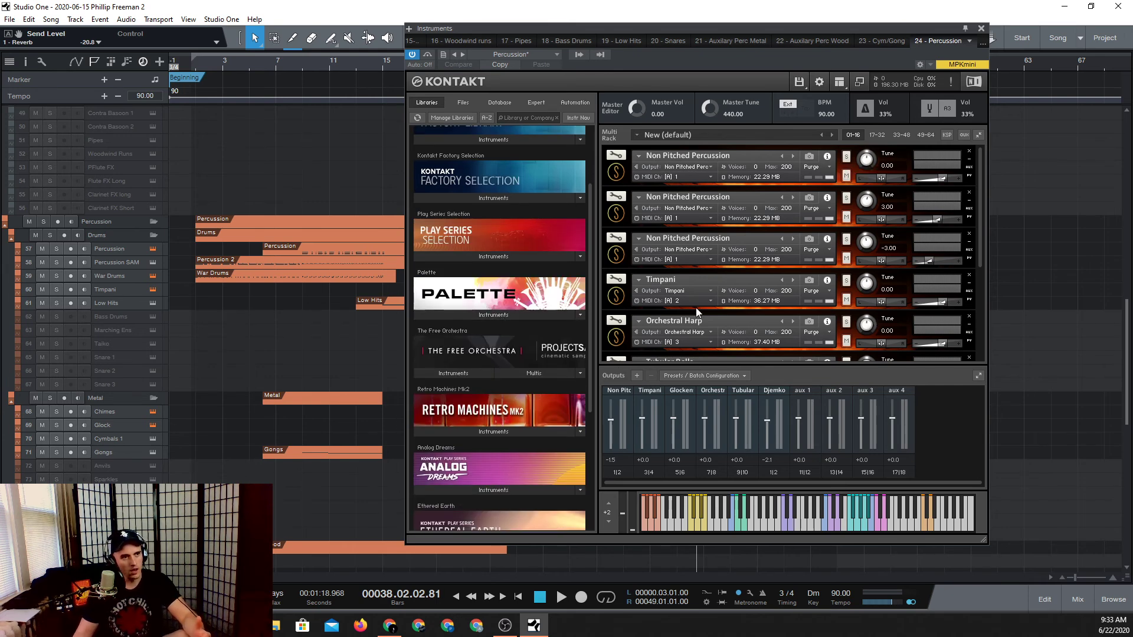
scroll(472, 428, "down", 3)
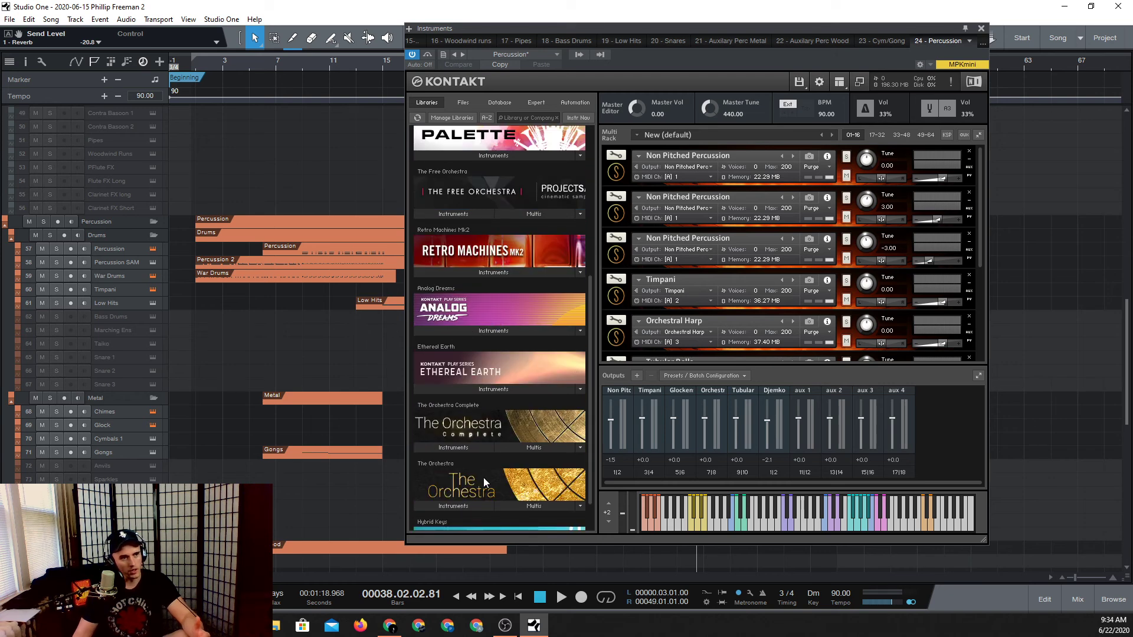
left_click(980, 28)
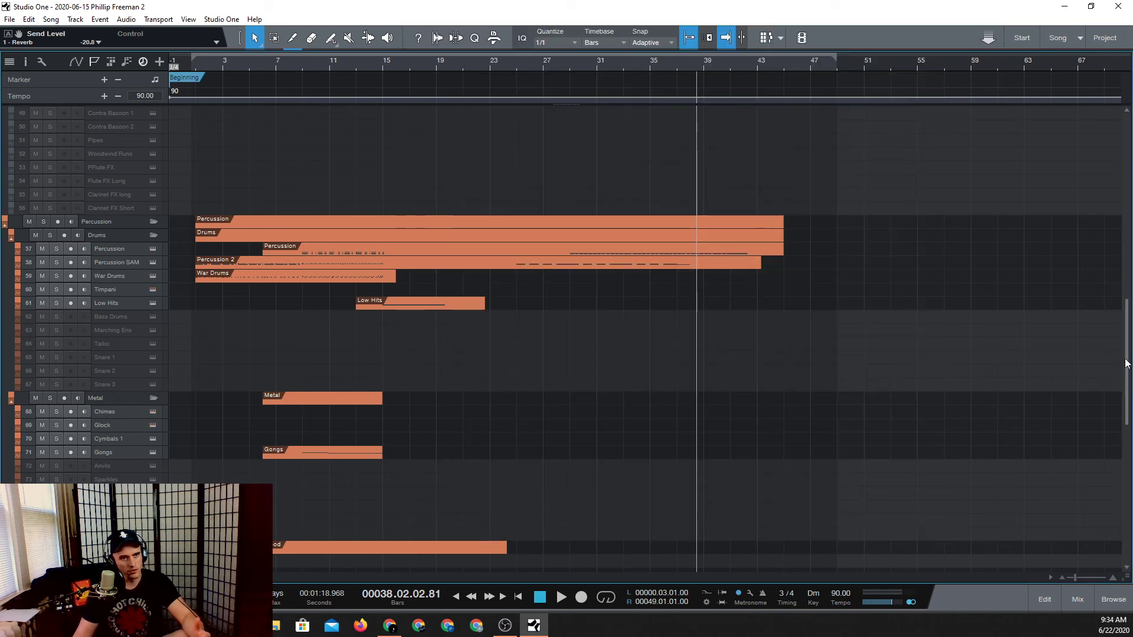
View the Sordino Violins track's Kontakt instrument with its violin patches and close it.
scroll(1127, 366, "up", 10)
left_click_drag(1127, 209, 1127, 190)
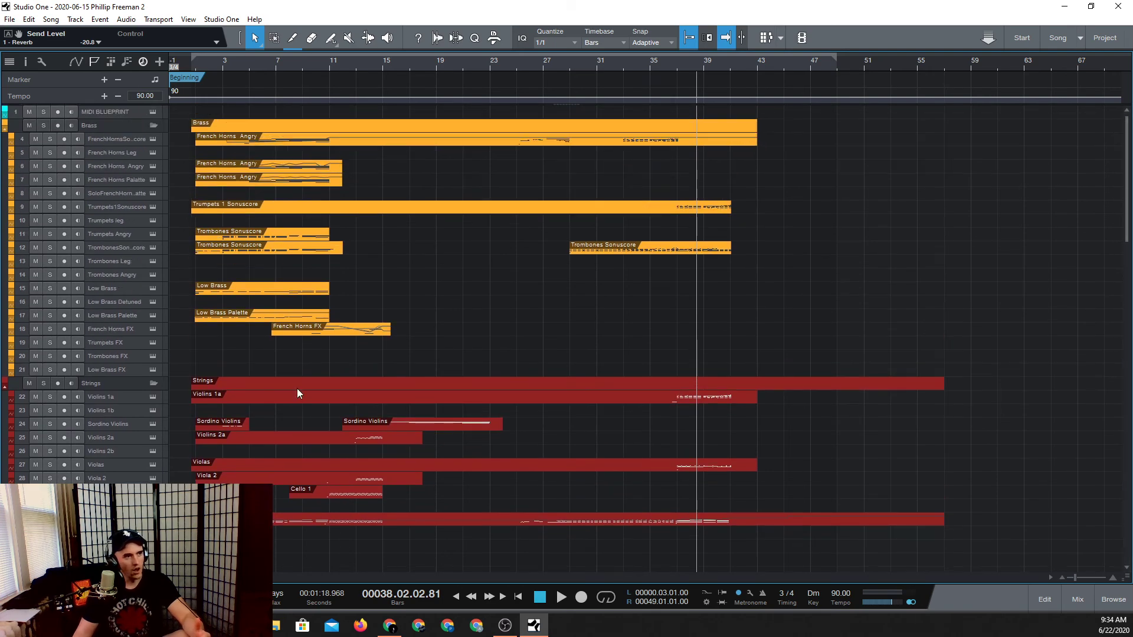
left_click(153, 423)
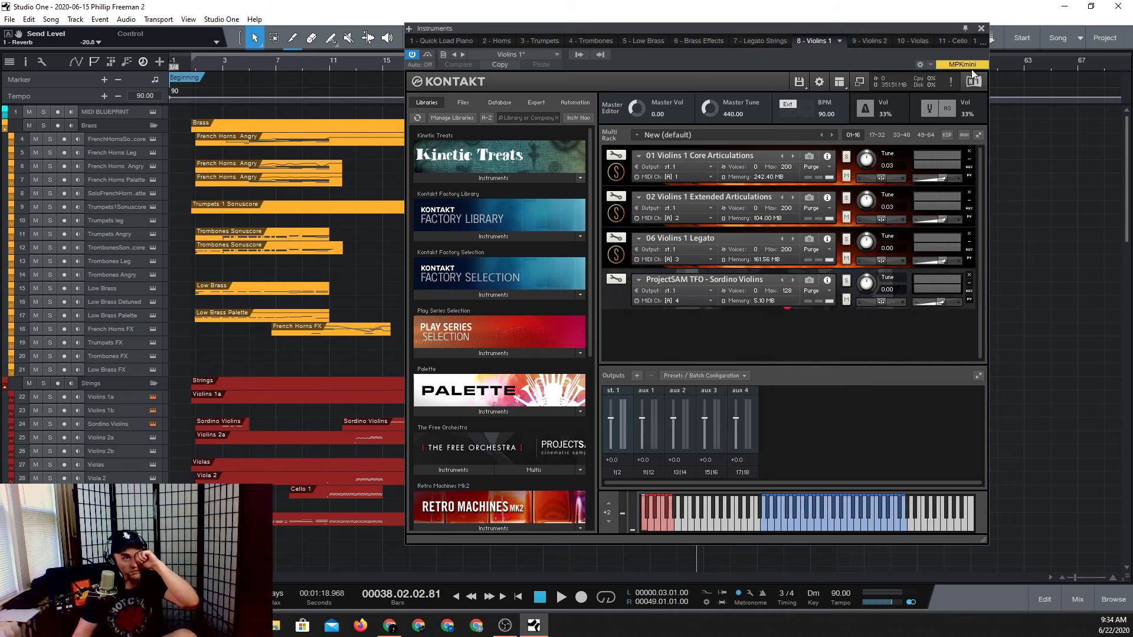
left_click(980, 28)
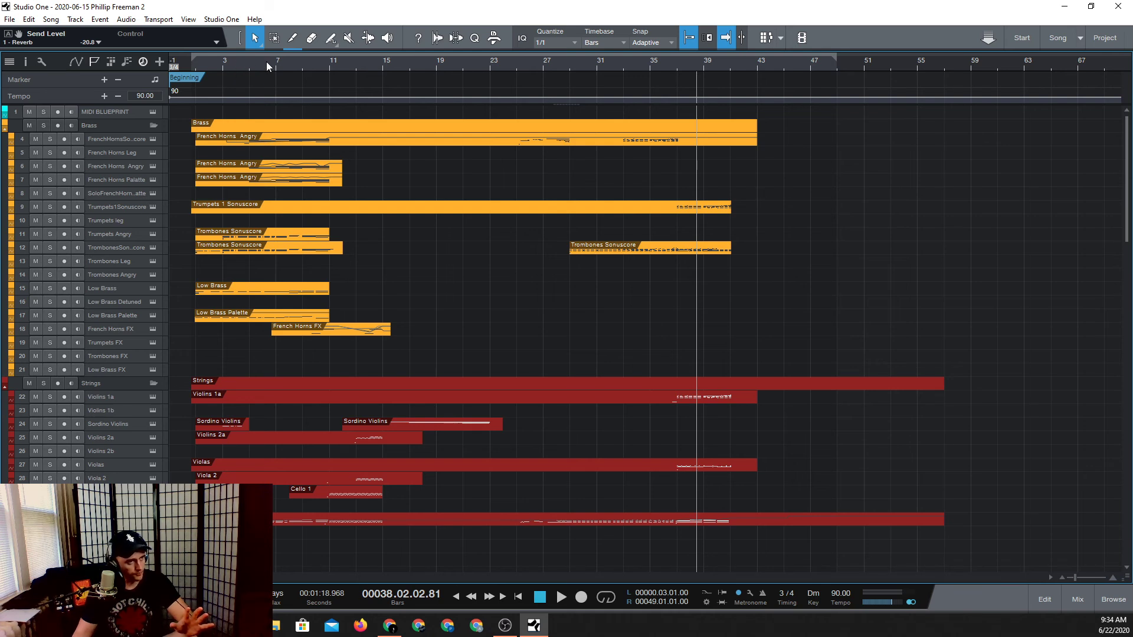
Place the playhead at bar 5, solo the French Horns Angry track, and find the Angry Brass - Horns patch in its Kontakt instrument.
left_click(243, 65)
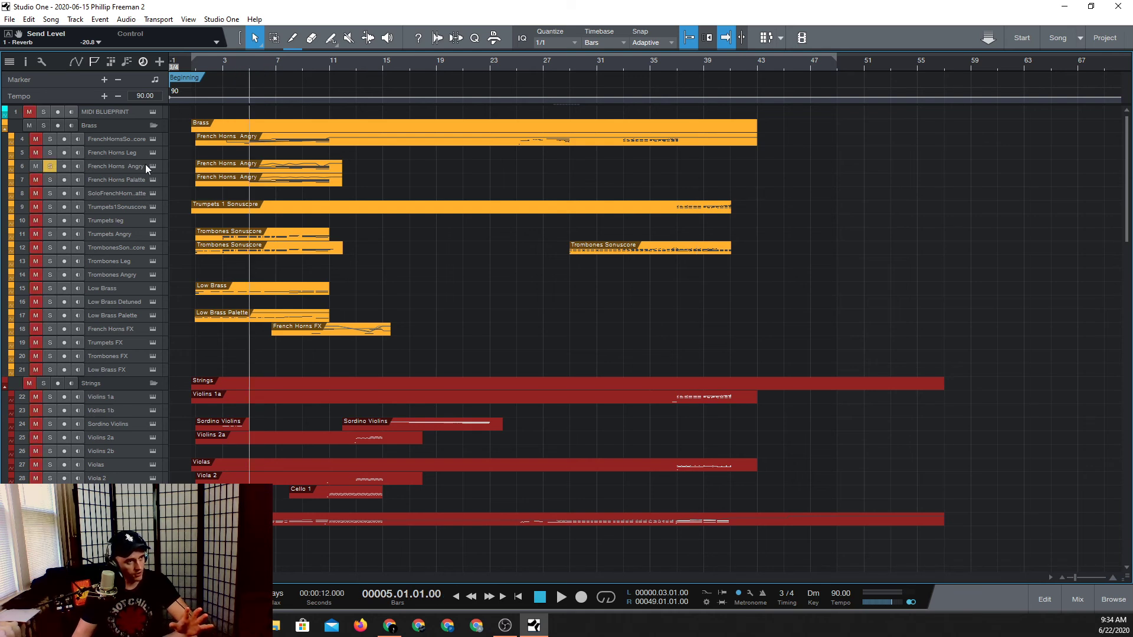
scroll(655, 275, "down", 1)
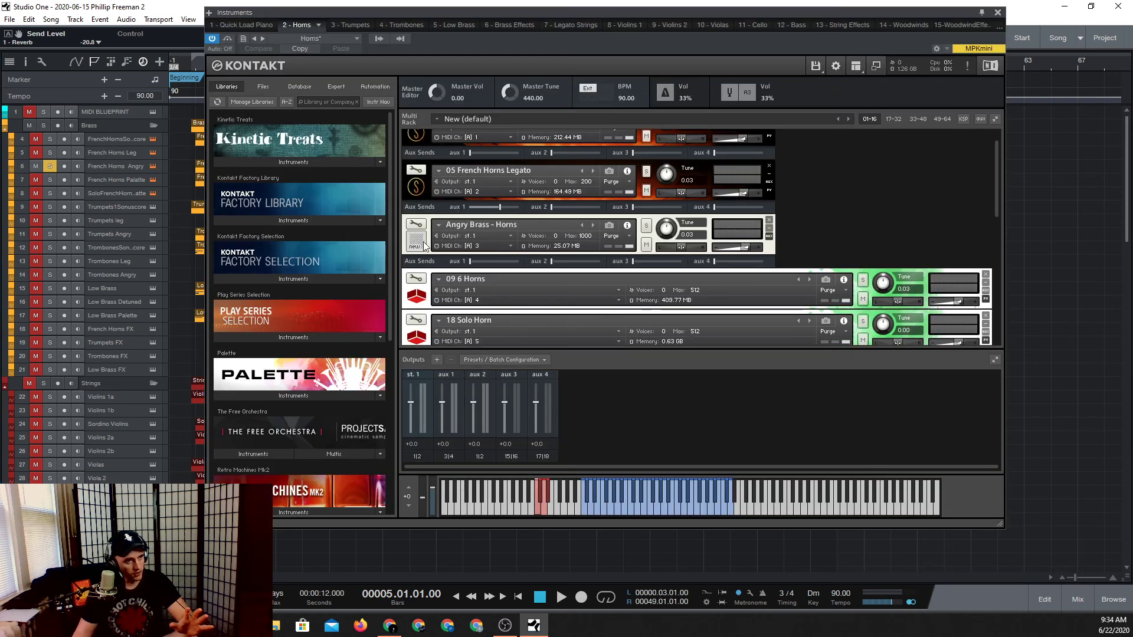
left_click(434, 217)
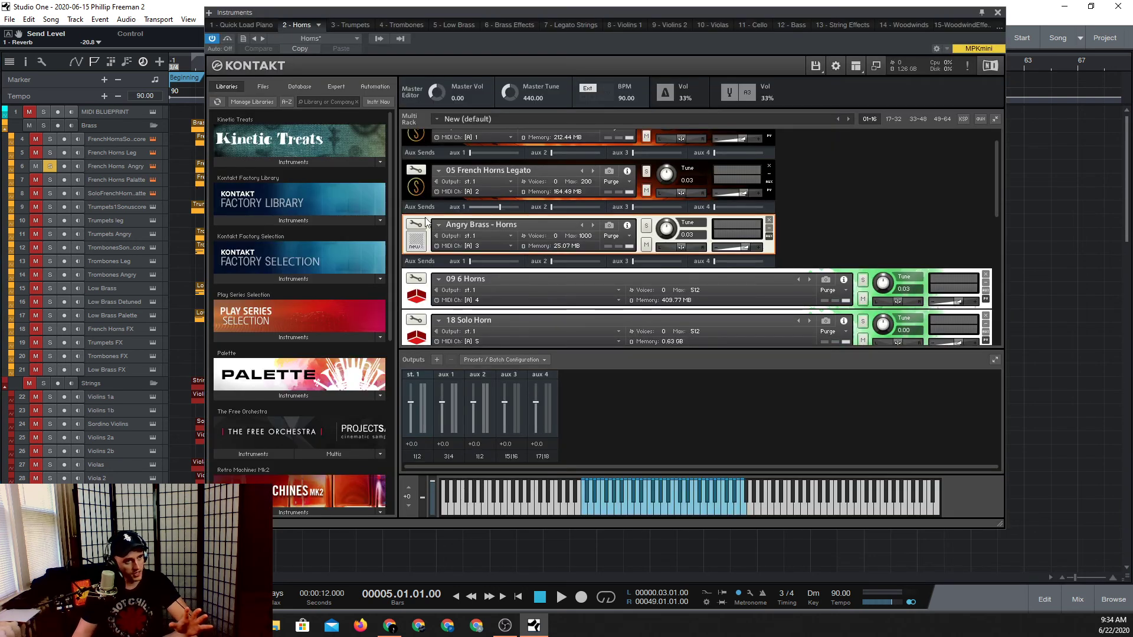
left_click(426, 218)
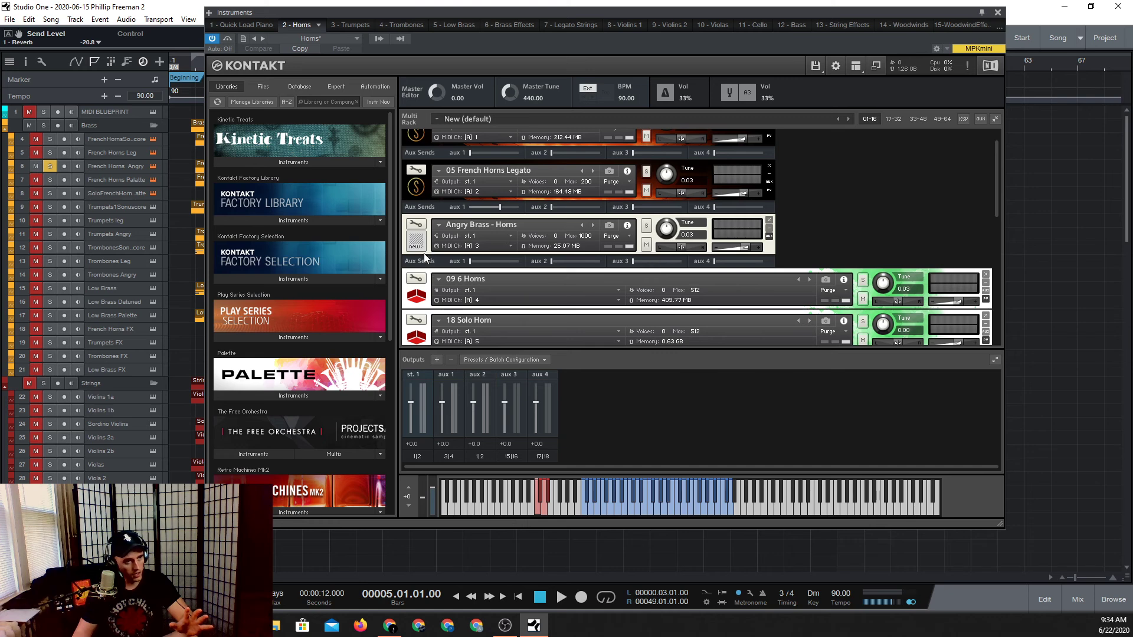
View the Angry Brass - Horns patch in Kontakt's edit mode, return to the multi rack, and close the horns instrument.
left_click(415, 223)
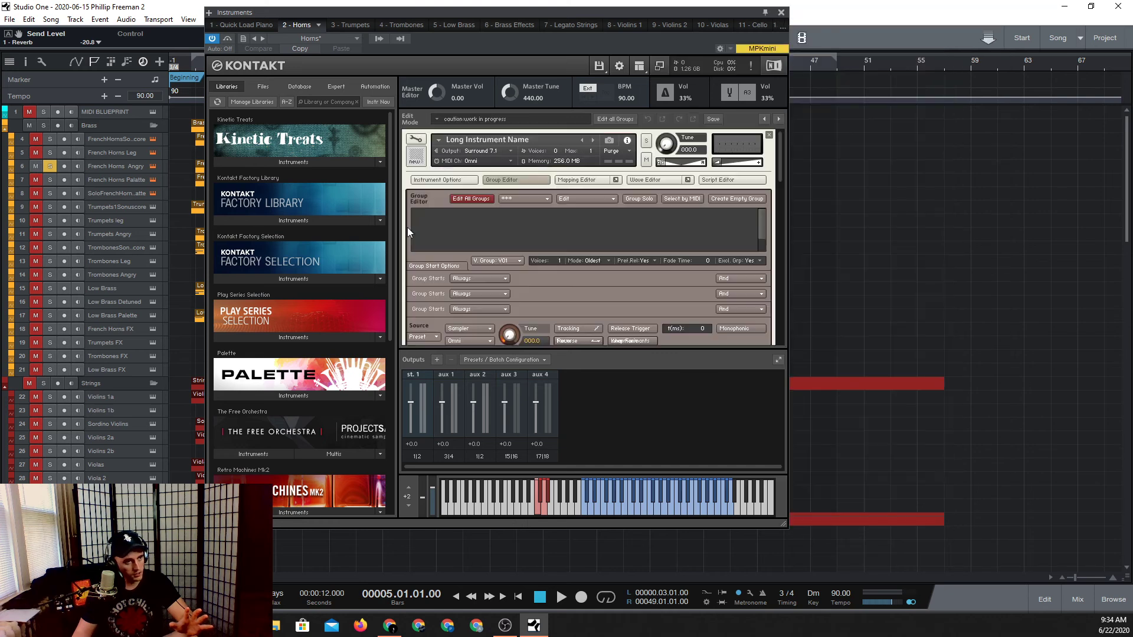
left_click(415, 142)
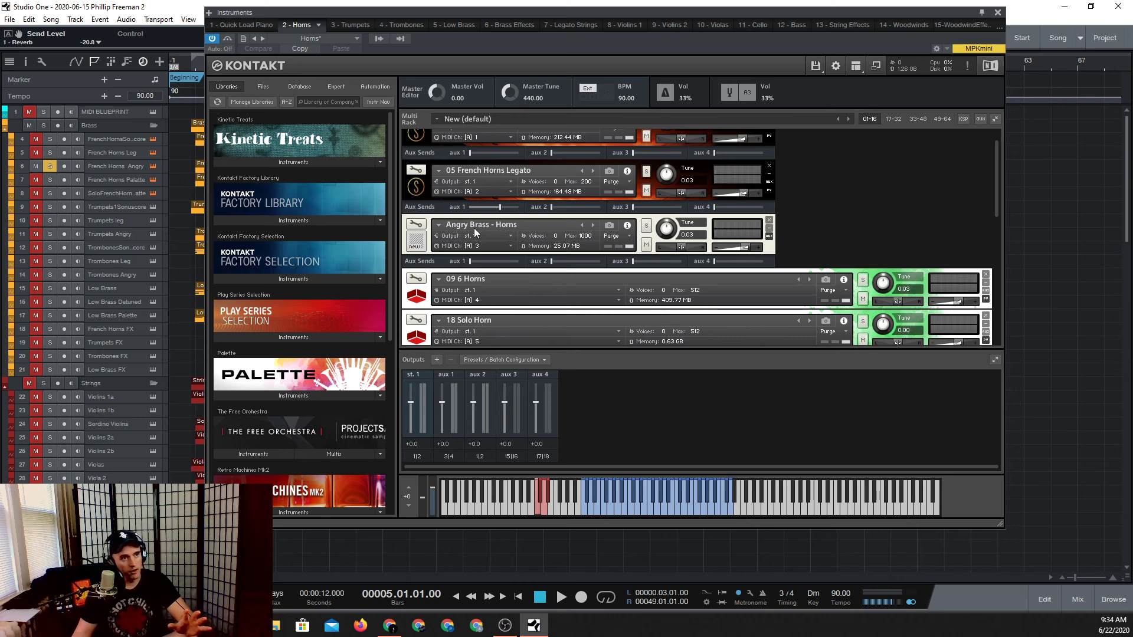
left_click(997, 13)
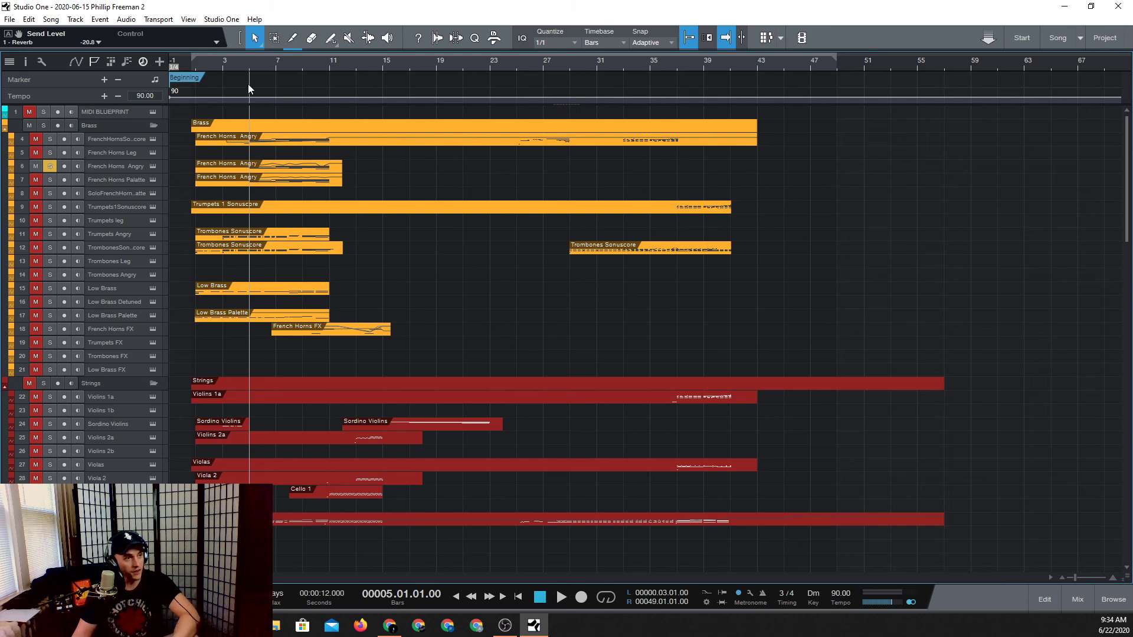
Solo the Trumpets Angry track along with French Horns Angry and play the session from around bar 1.
left_click(238, 64)
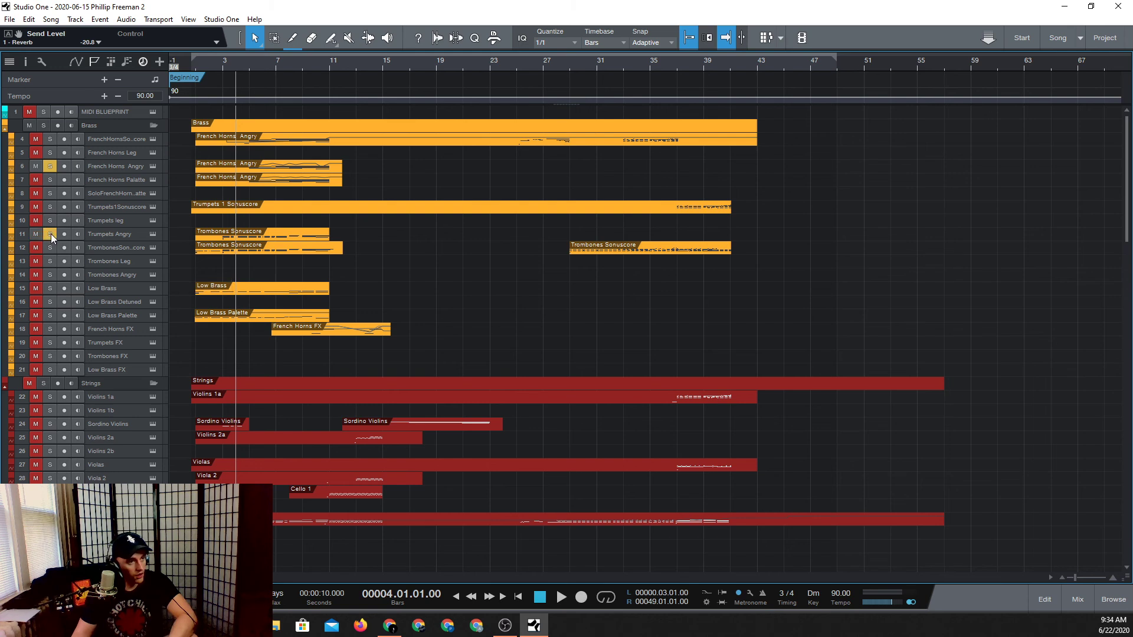
key("space")
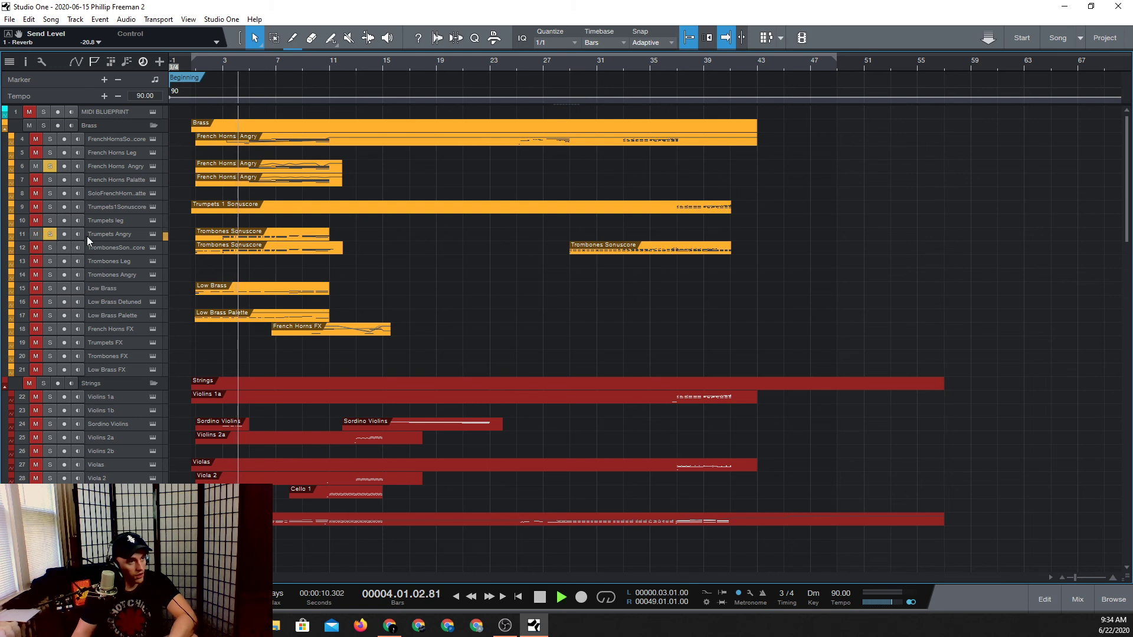
left_click(204, 65)
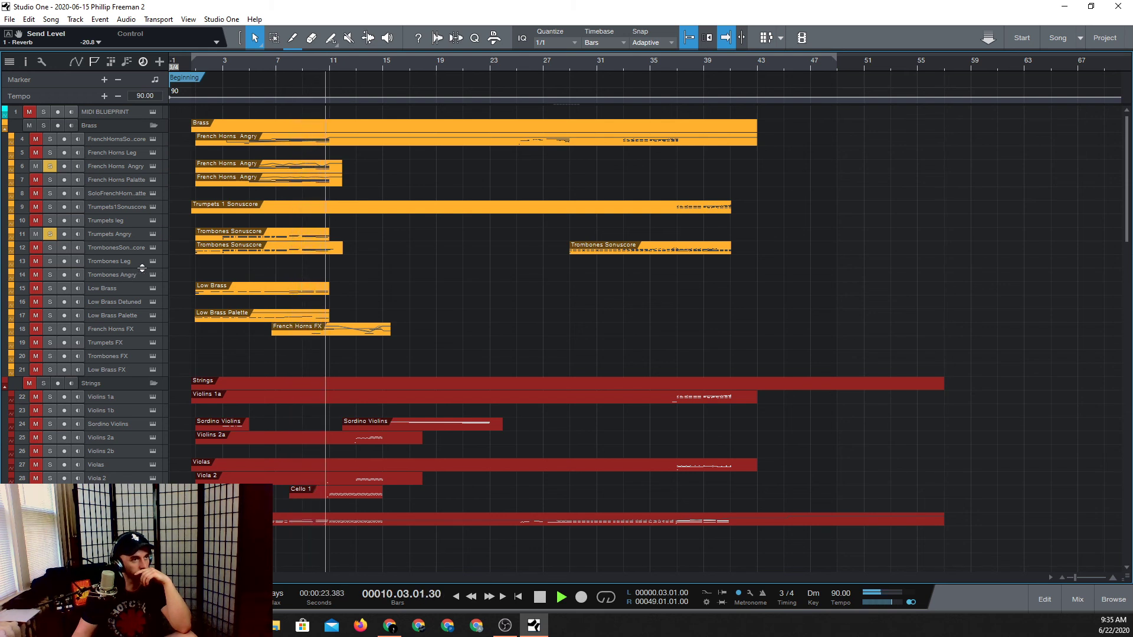
Unsolo the Trumpets Angry track, select it and its Trombones Sonuscore clip, and stop playback.
left_click(41, 234)
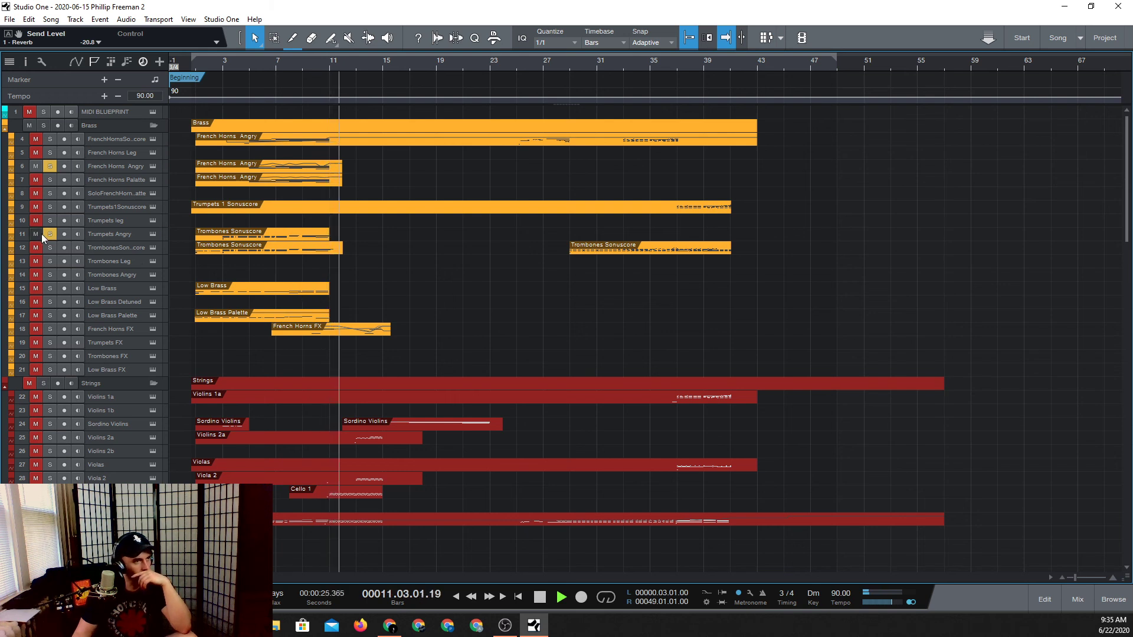
left_click(50, 234)
left_click(292, 232)
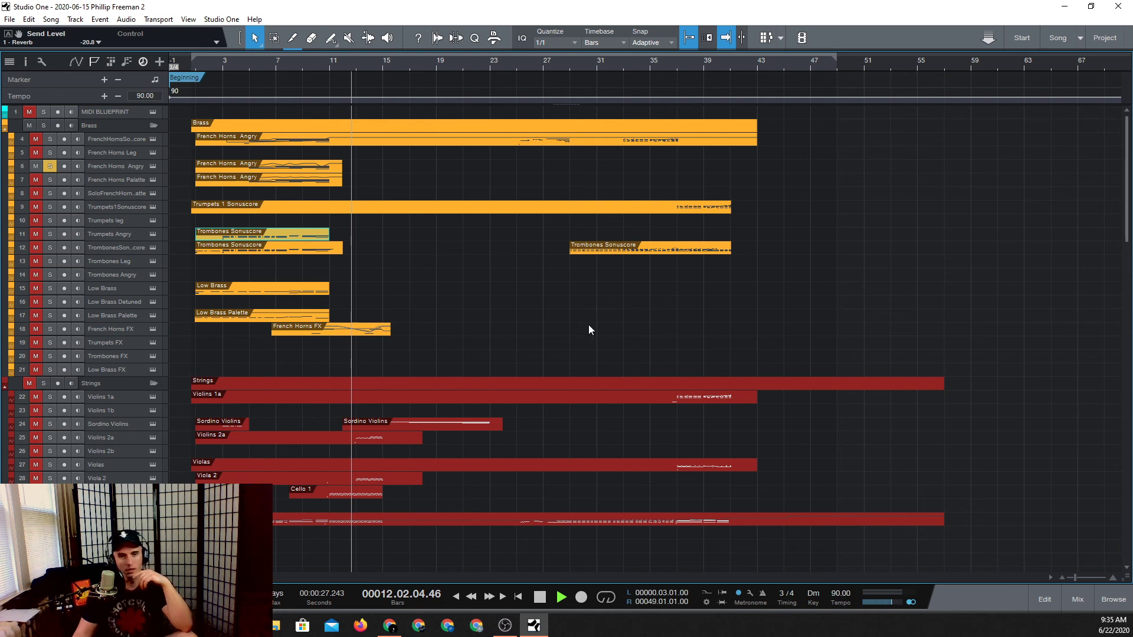
left_click(70, 233)
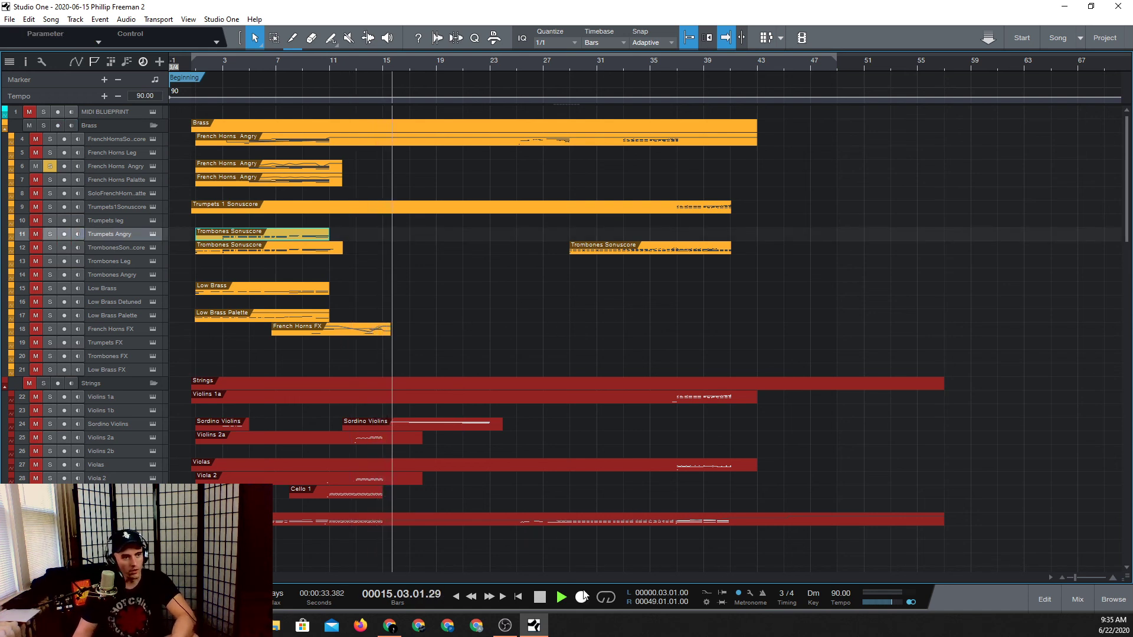
key("space")
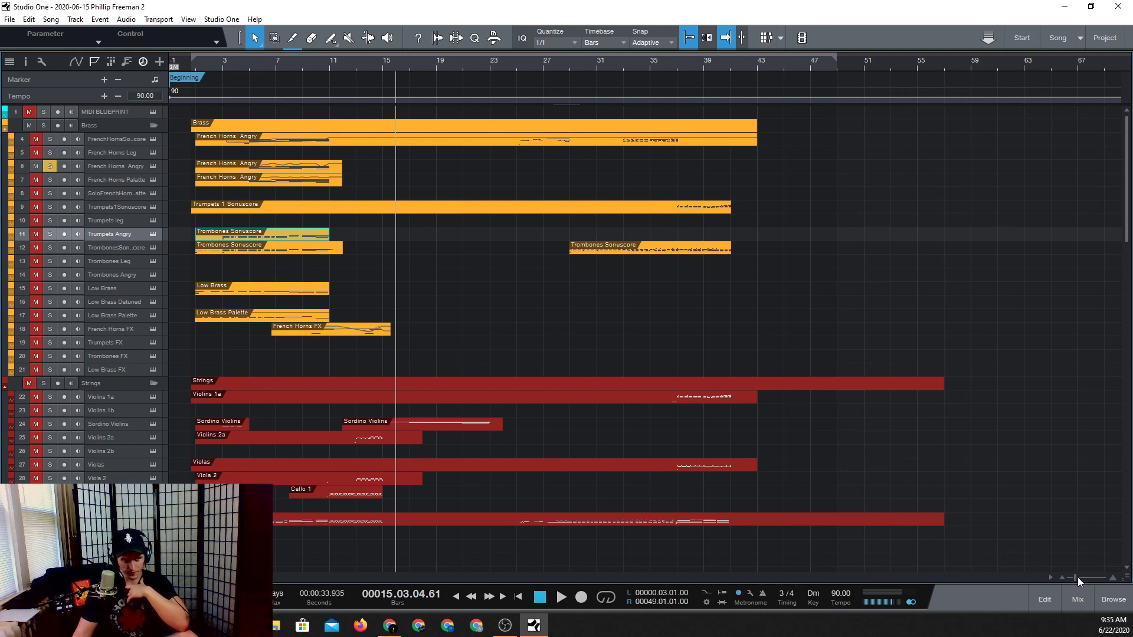
mouse_move(1077, 577)
left_mouse_down()
mouse_move(1061, 576)
mouse_move(1076, 575)
left_mouse_up()
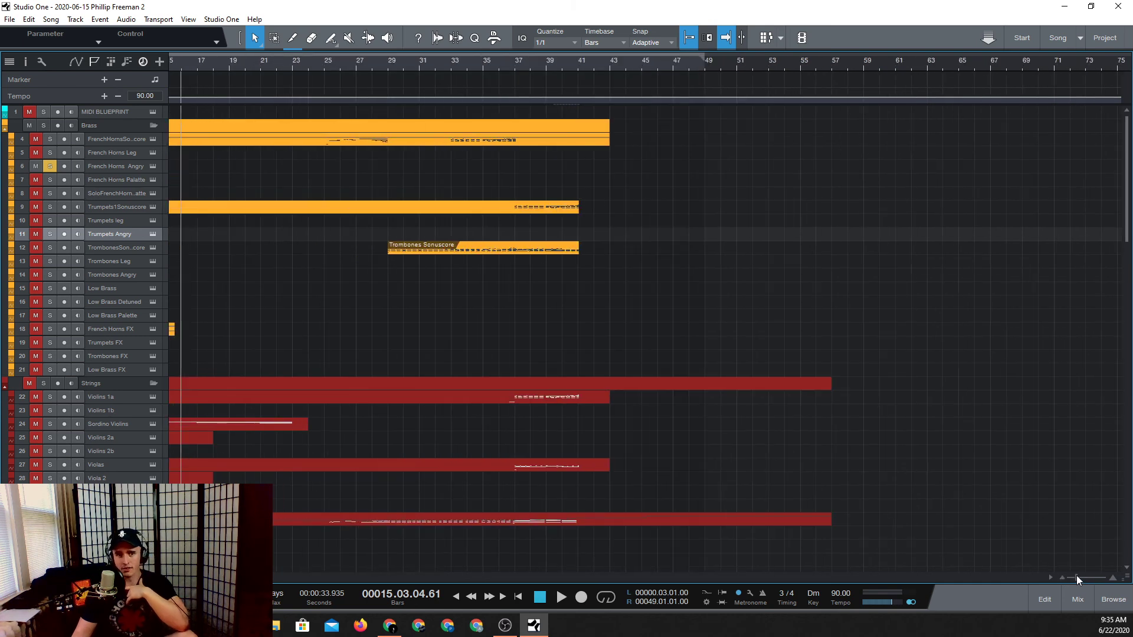